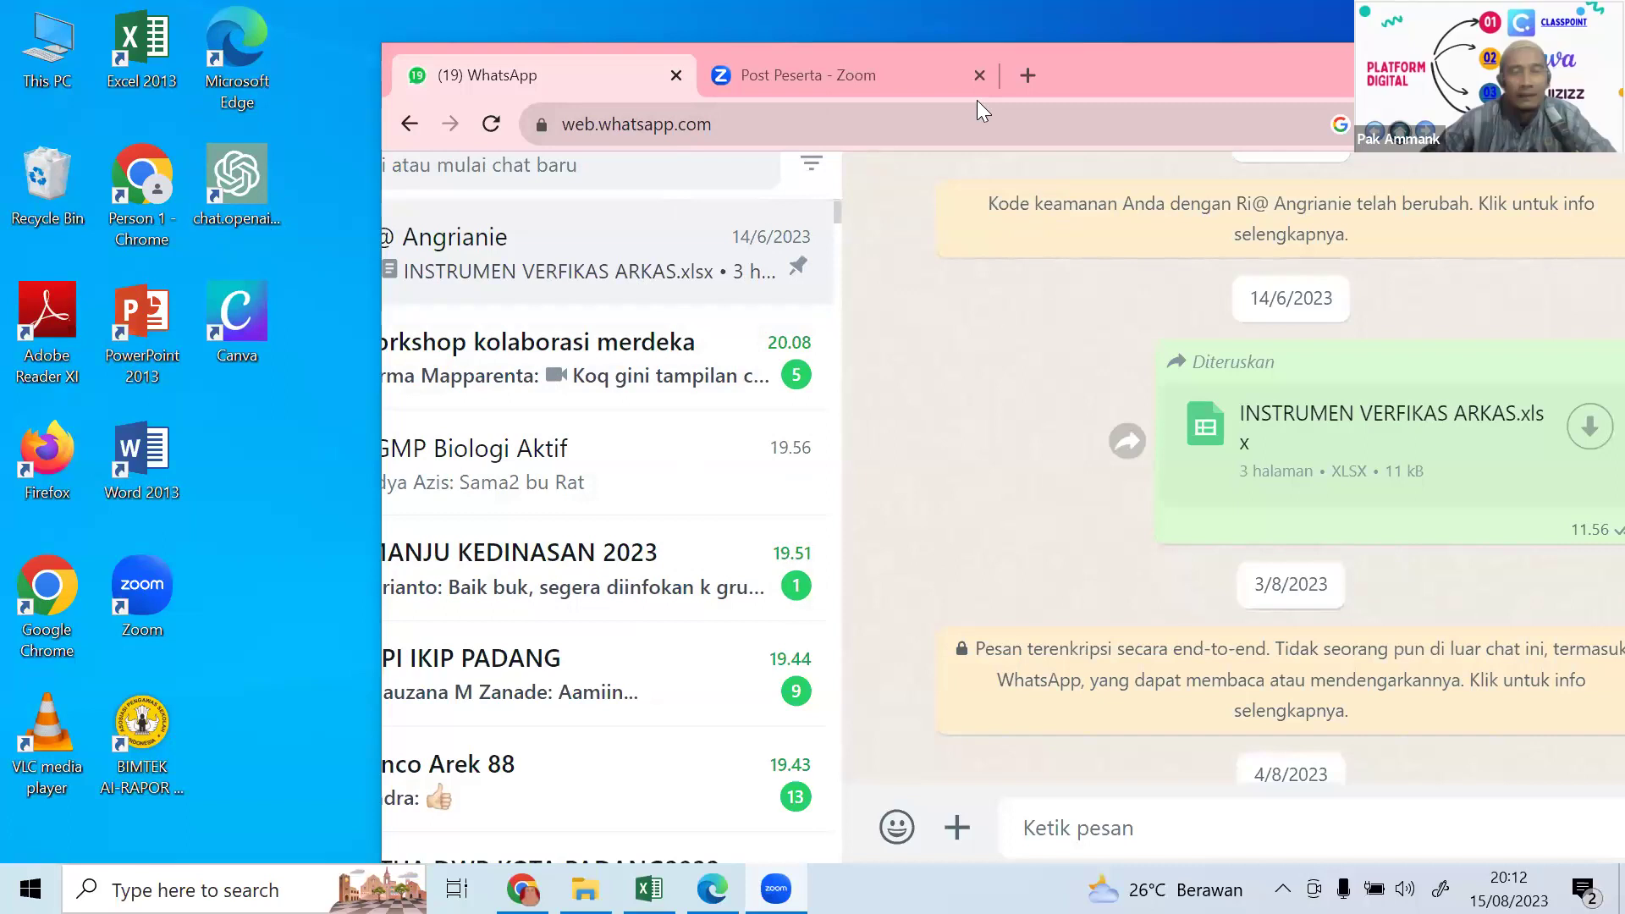
# Step: In a new Chrome tab, search Google for the classpoint.io suggestion
pyautogui.click(1026, 76)
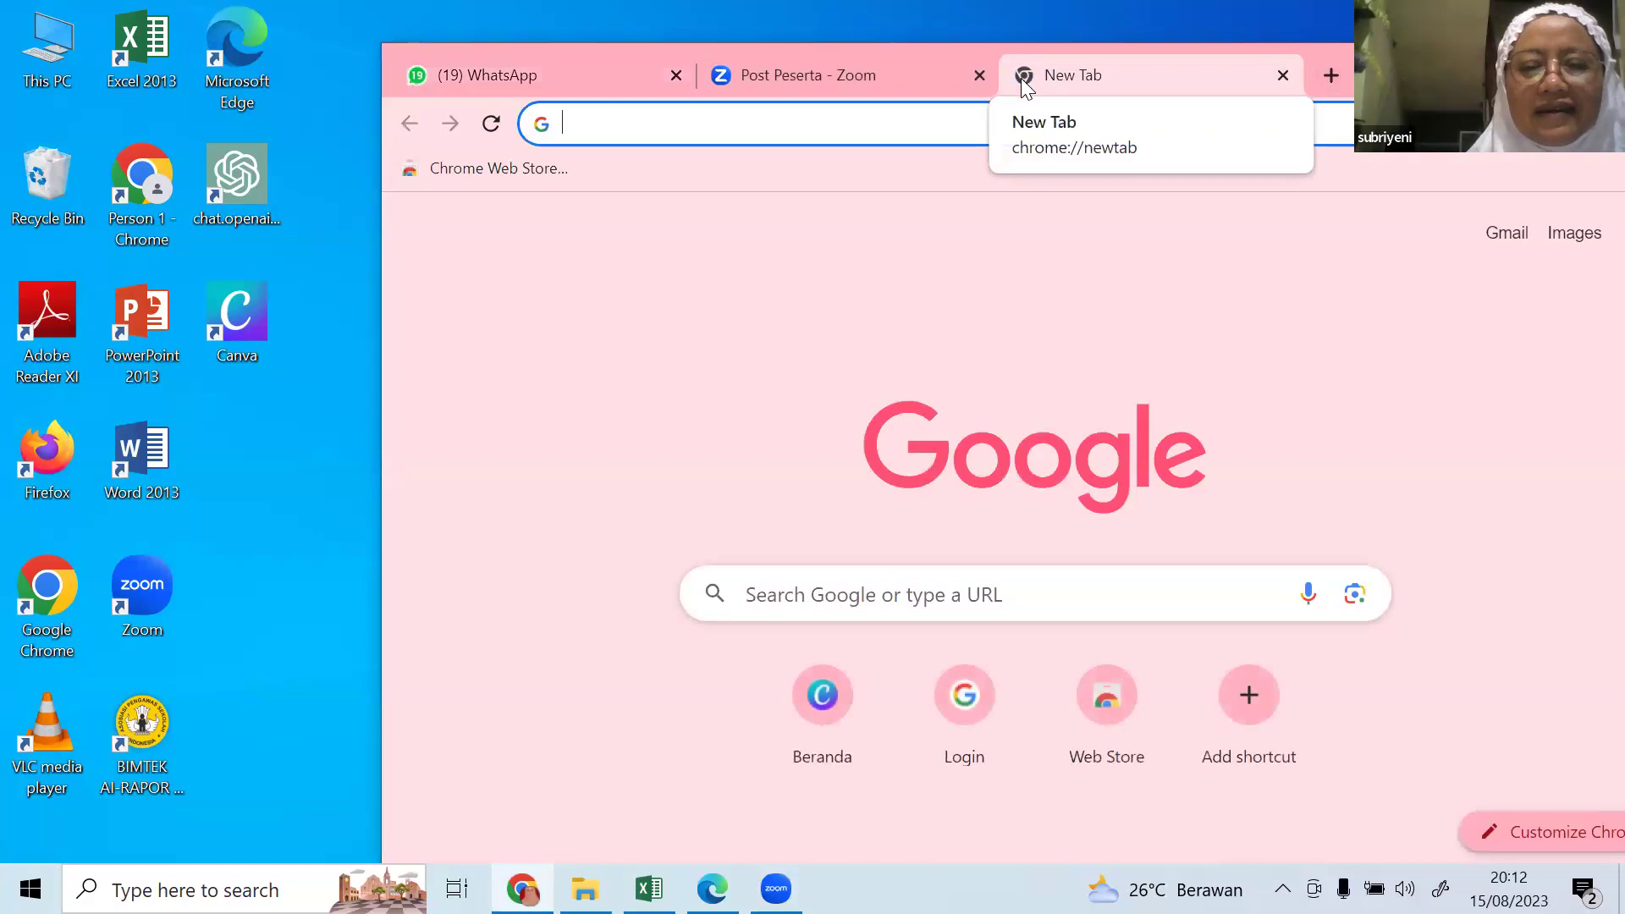
pyautogui.click(562, 122)
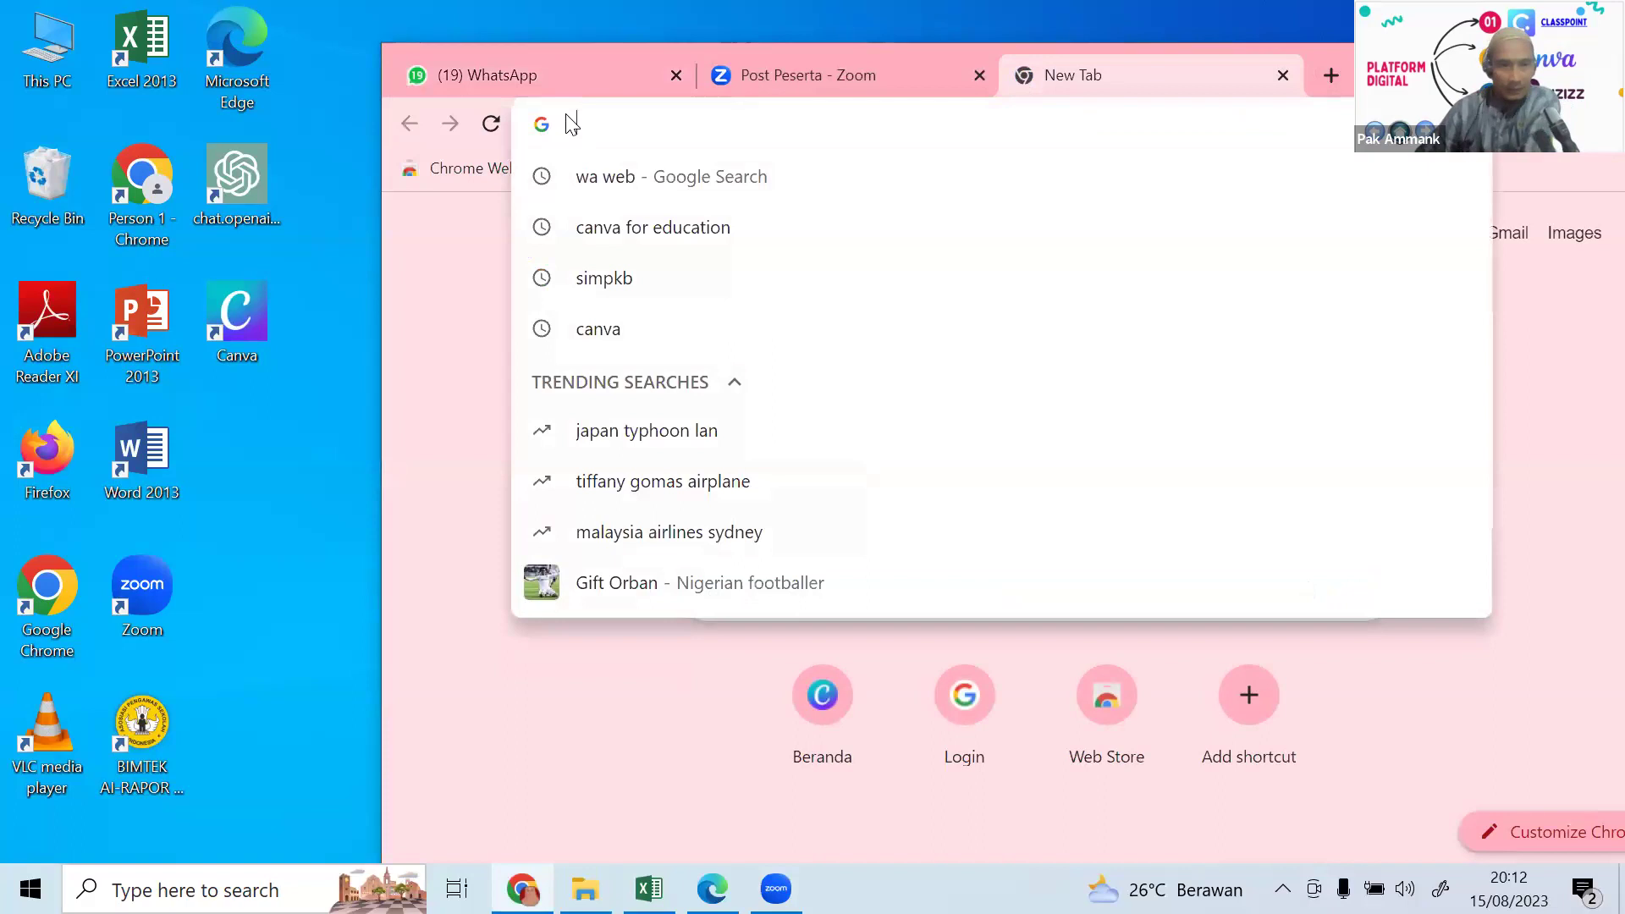
pyautogui.write('cl')
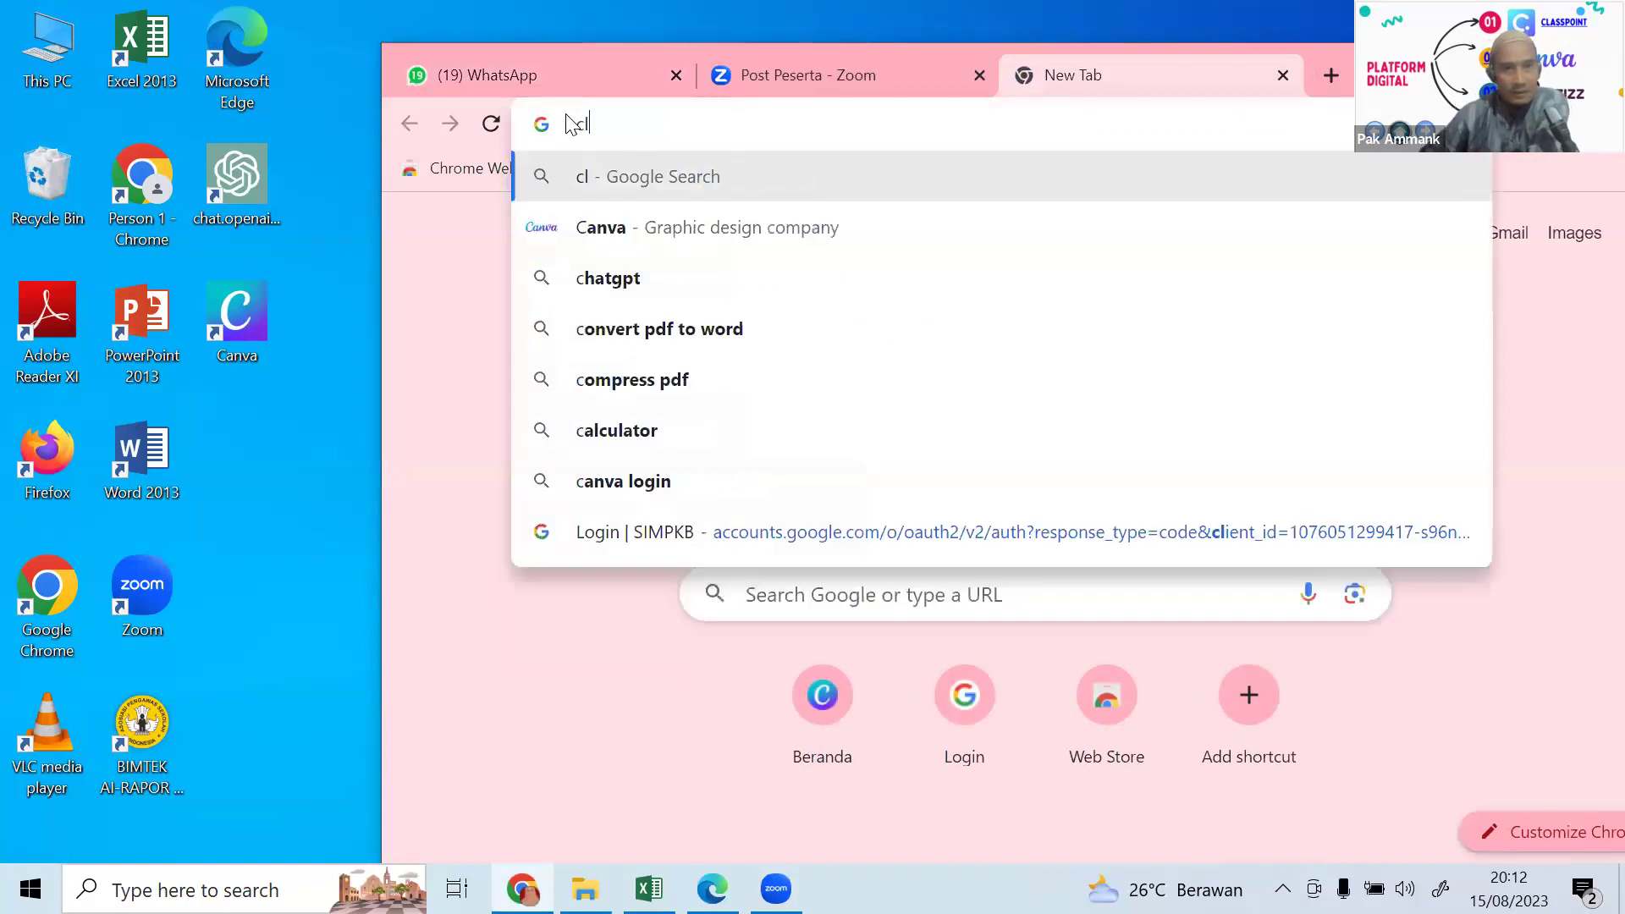
pyautogui.write('a')
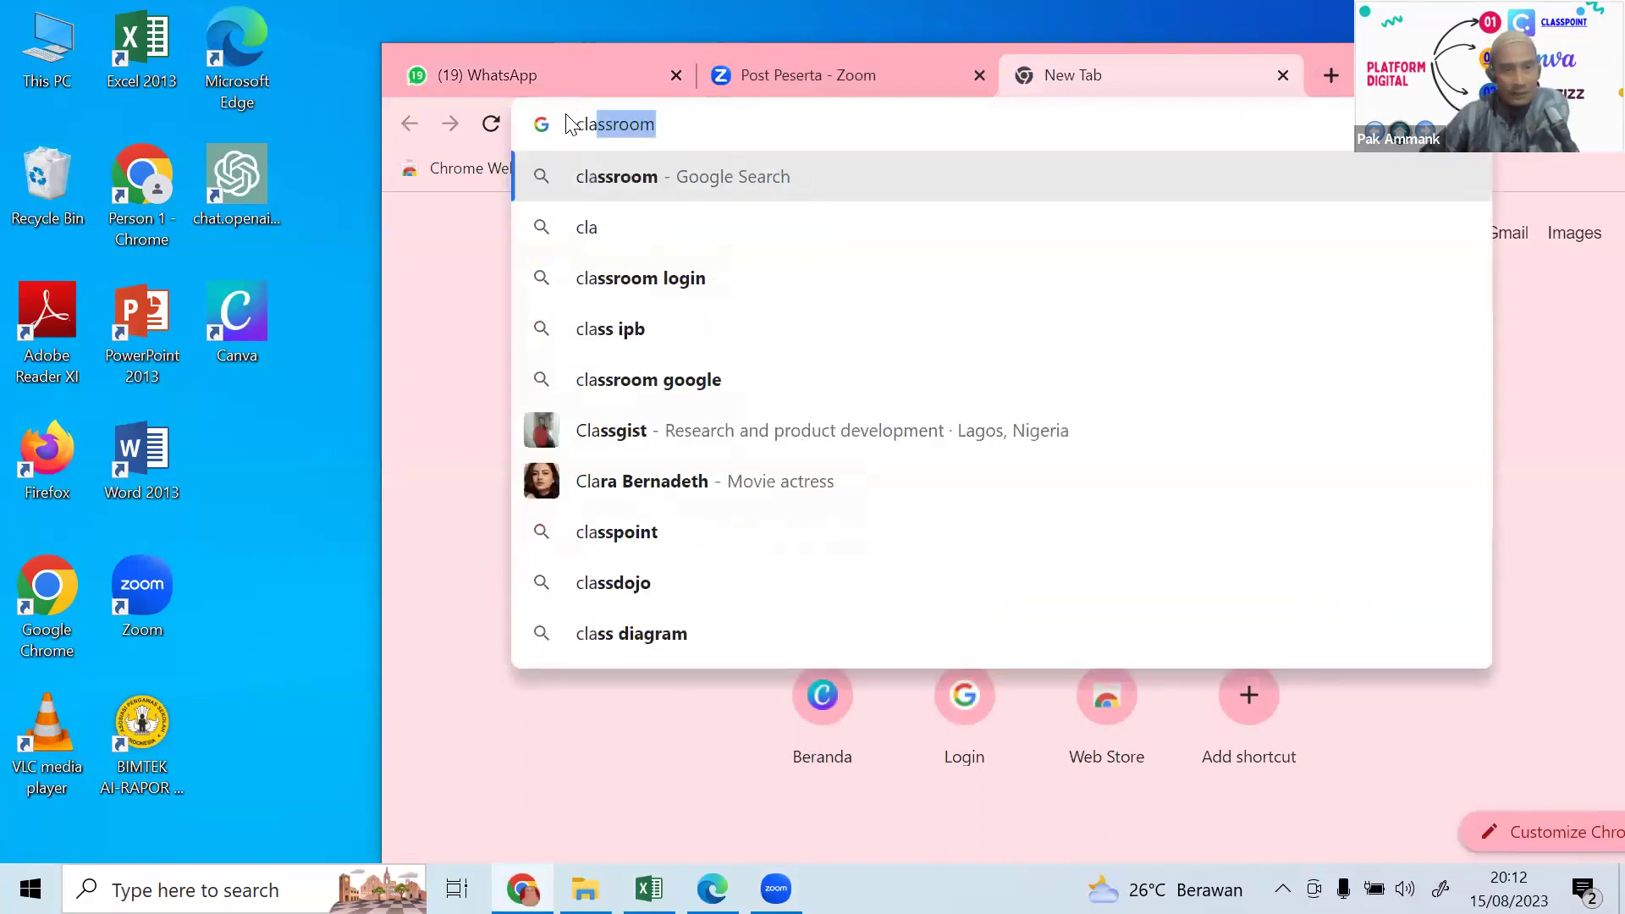
pyautogui.write('ss')
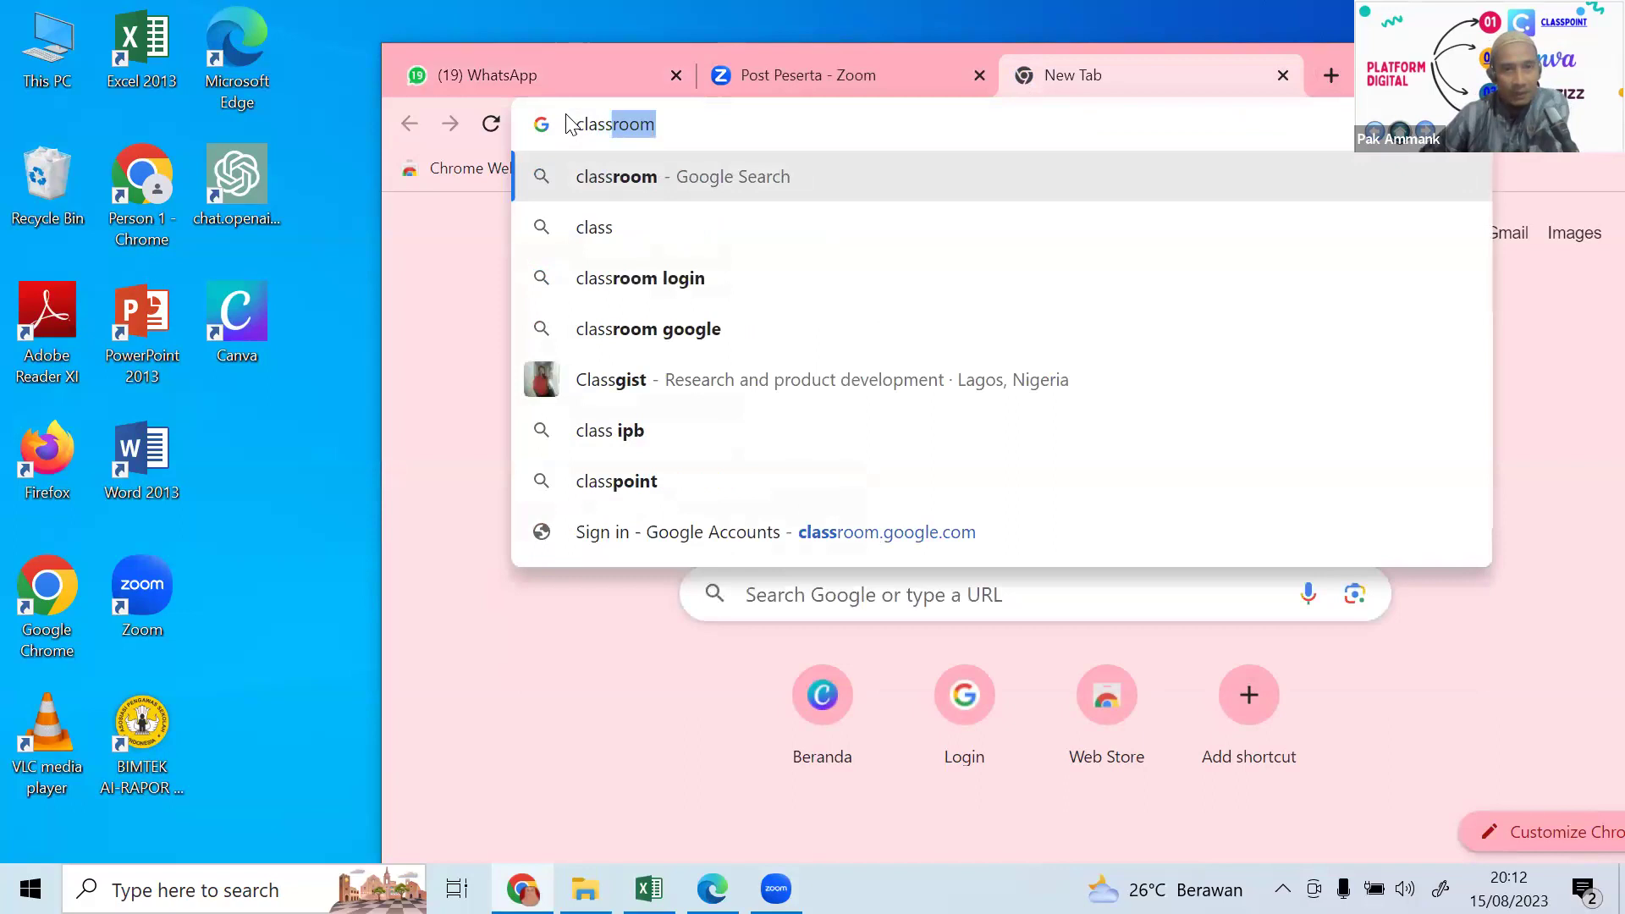
pyautogui.write('poin')
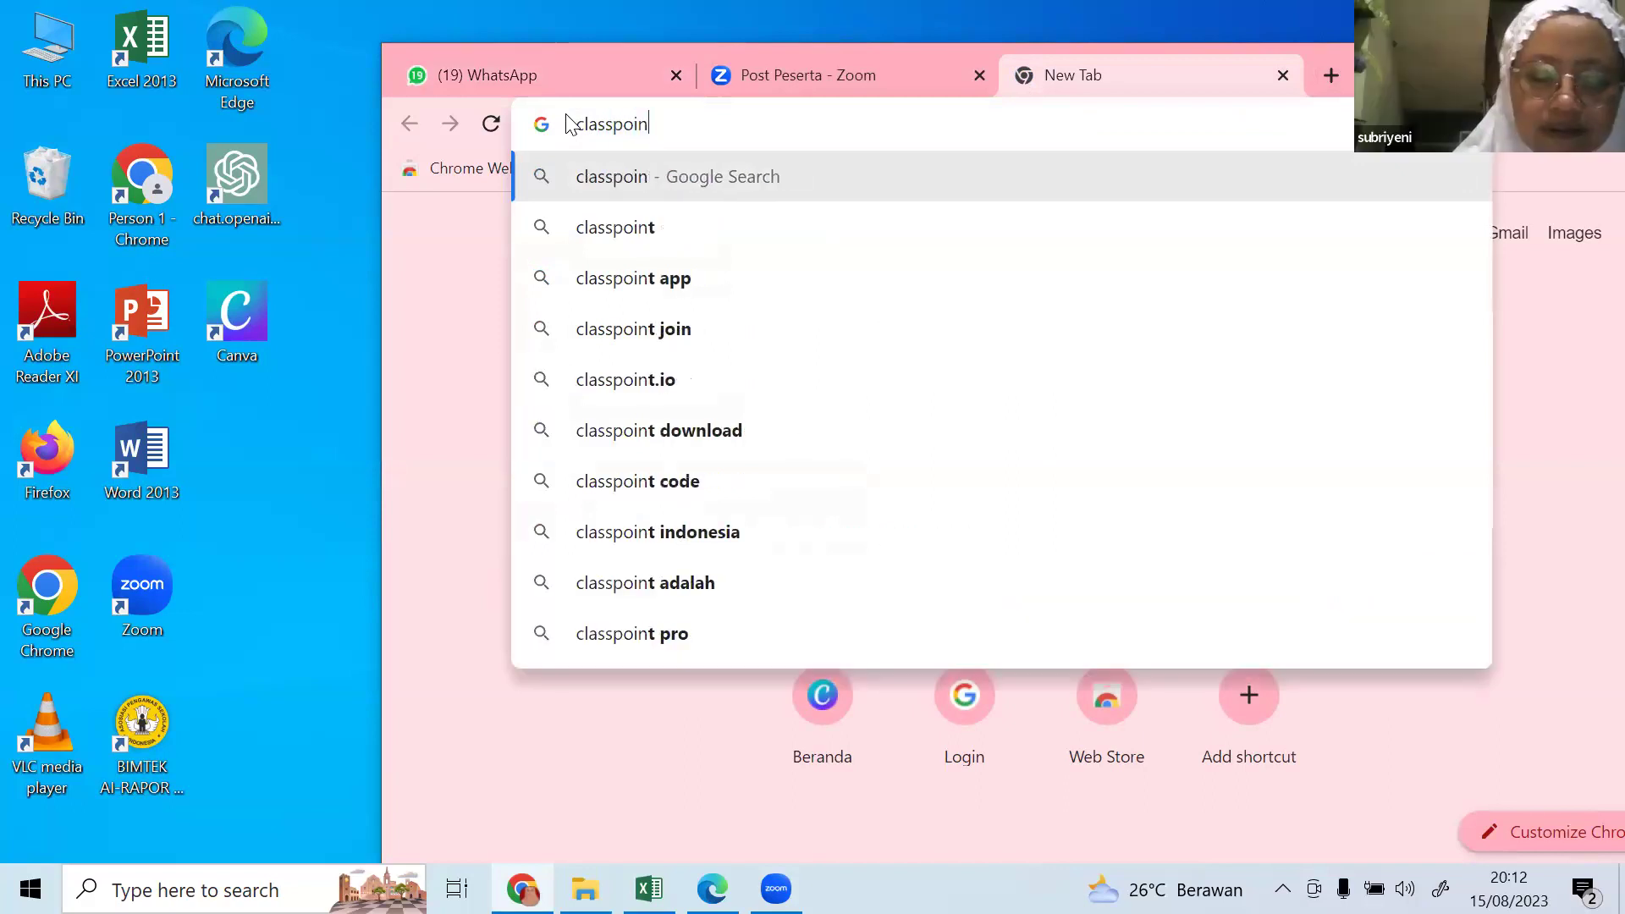
pyautogui.write('t')
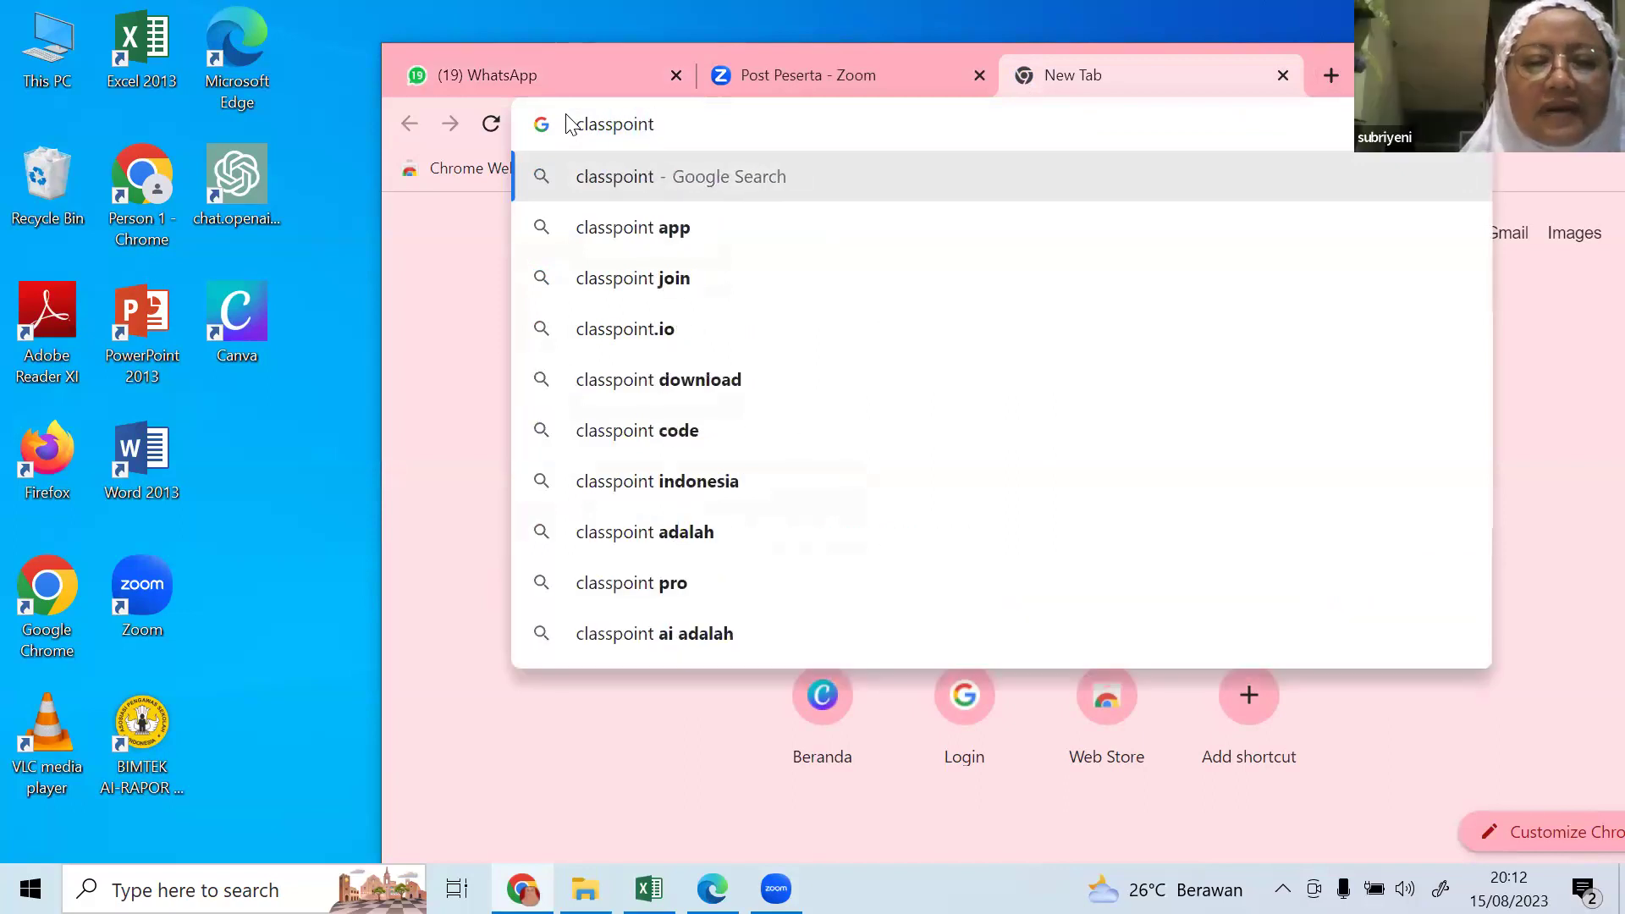
pyautogui.write('.')
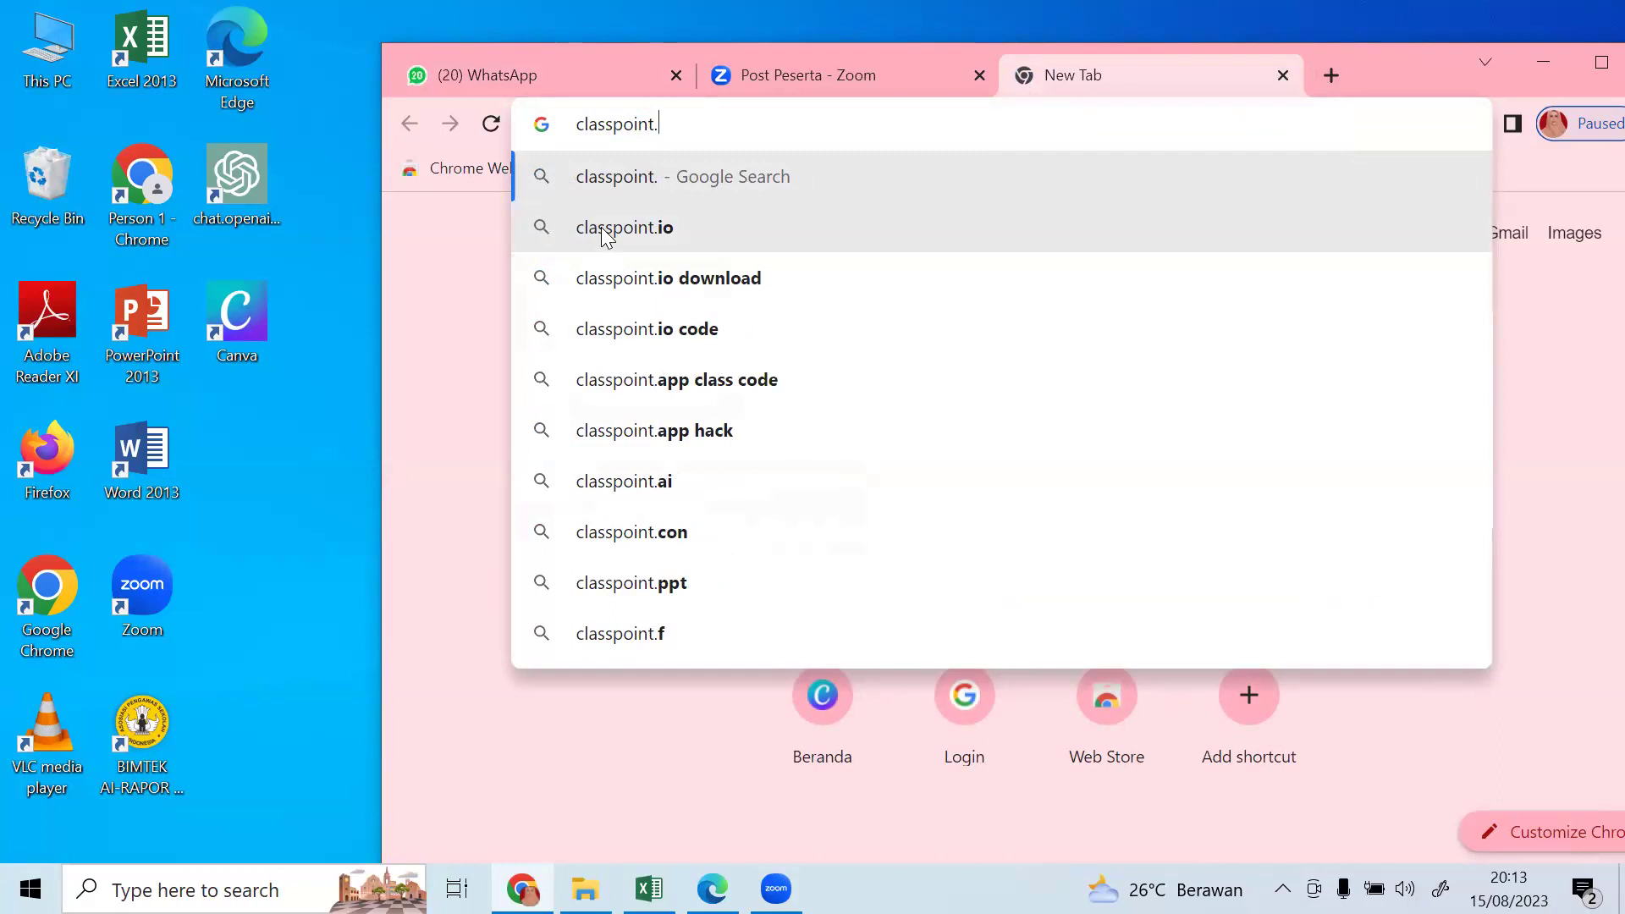
pyautogui.press('Down')
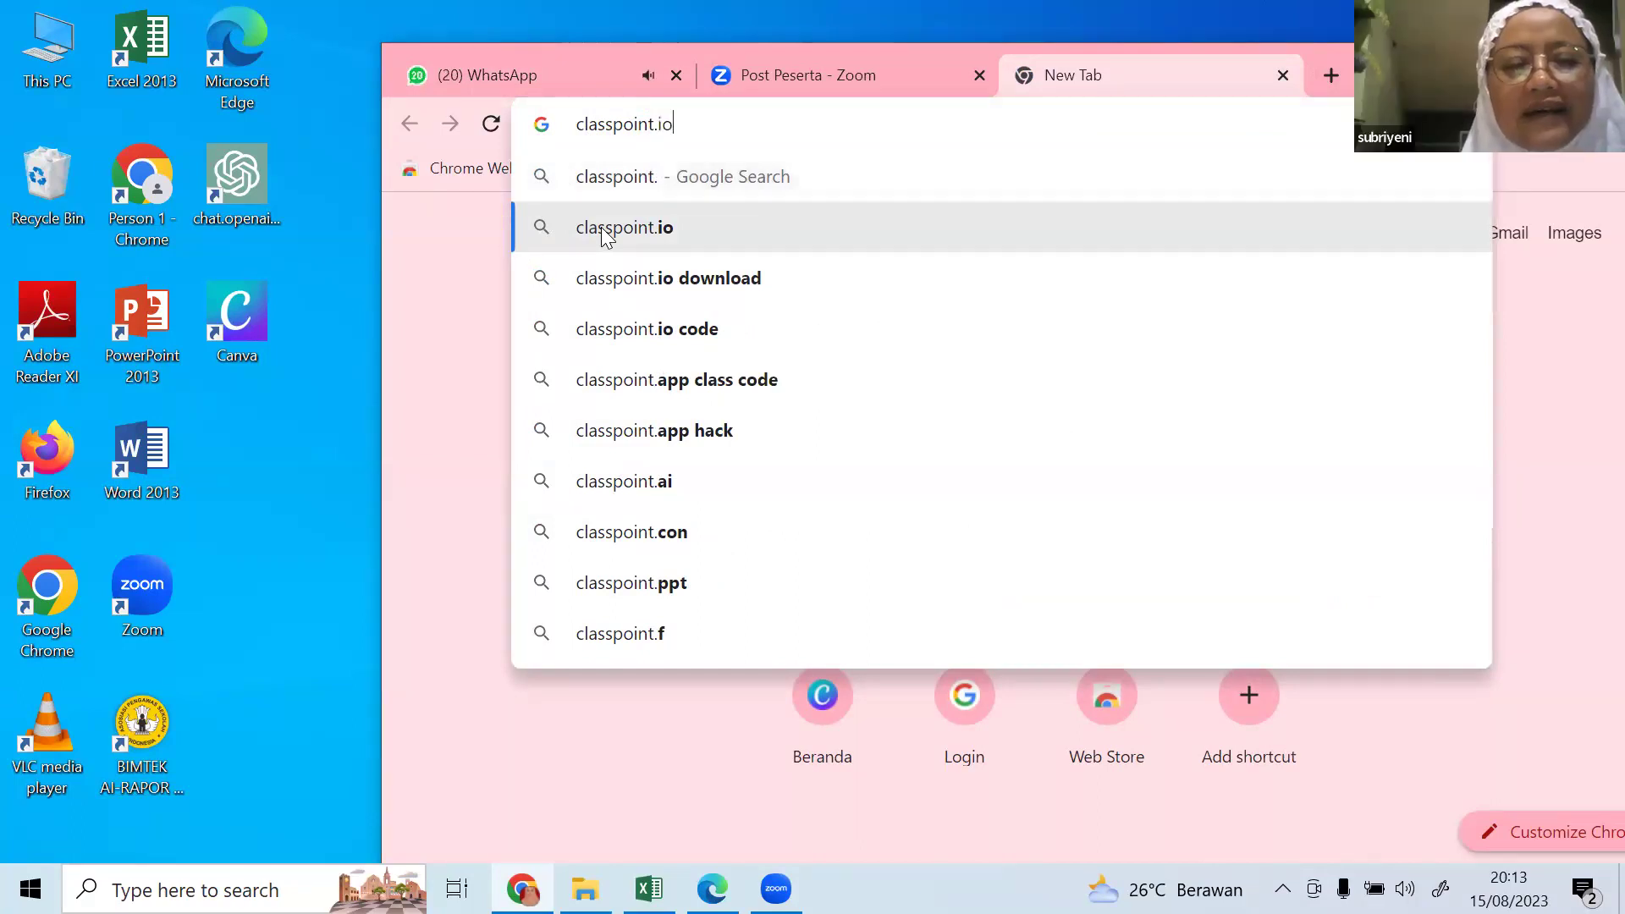
pyautogui.click(604, 229)
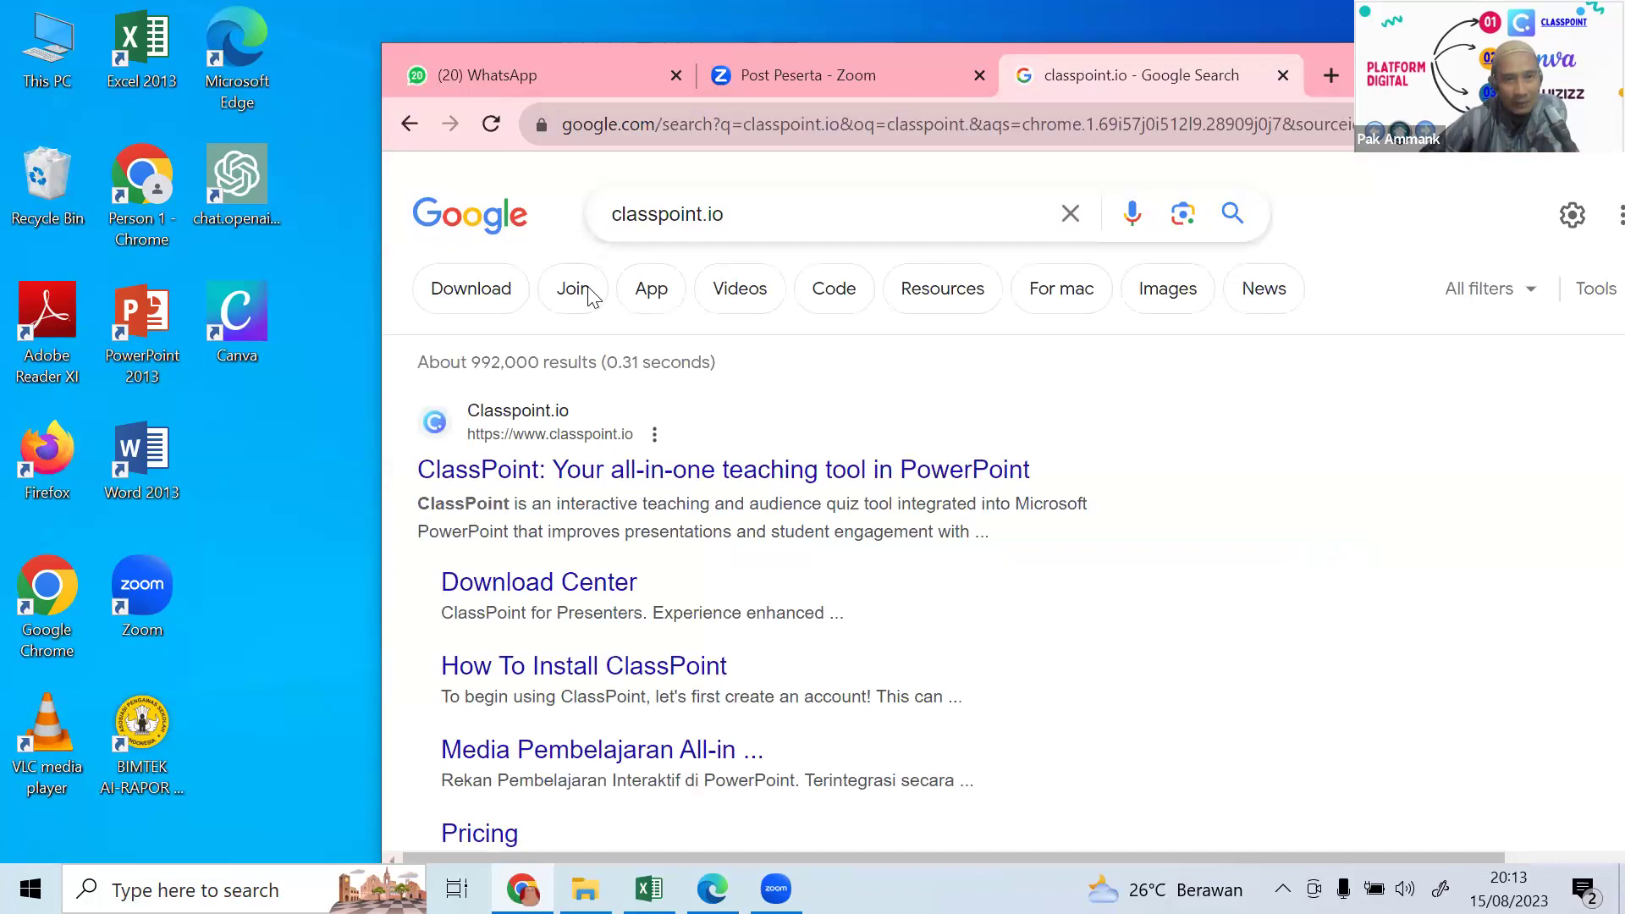
# Step: Open the 'ClassPoint: Your all-in-one teaching tool in PowerPoint' result and maximize Chrome
pyautogui.click(522, 470)
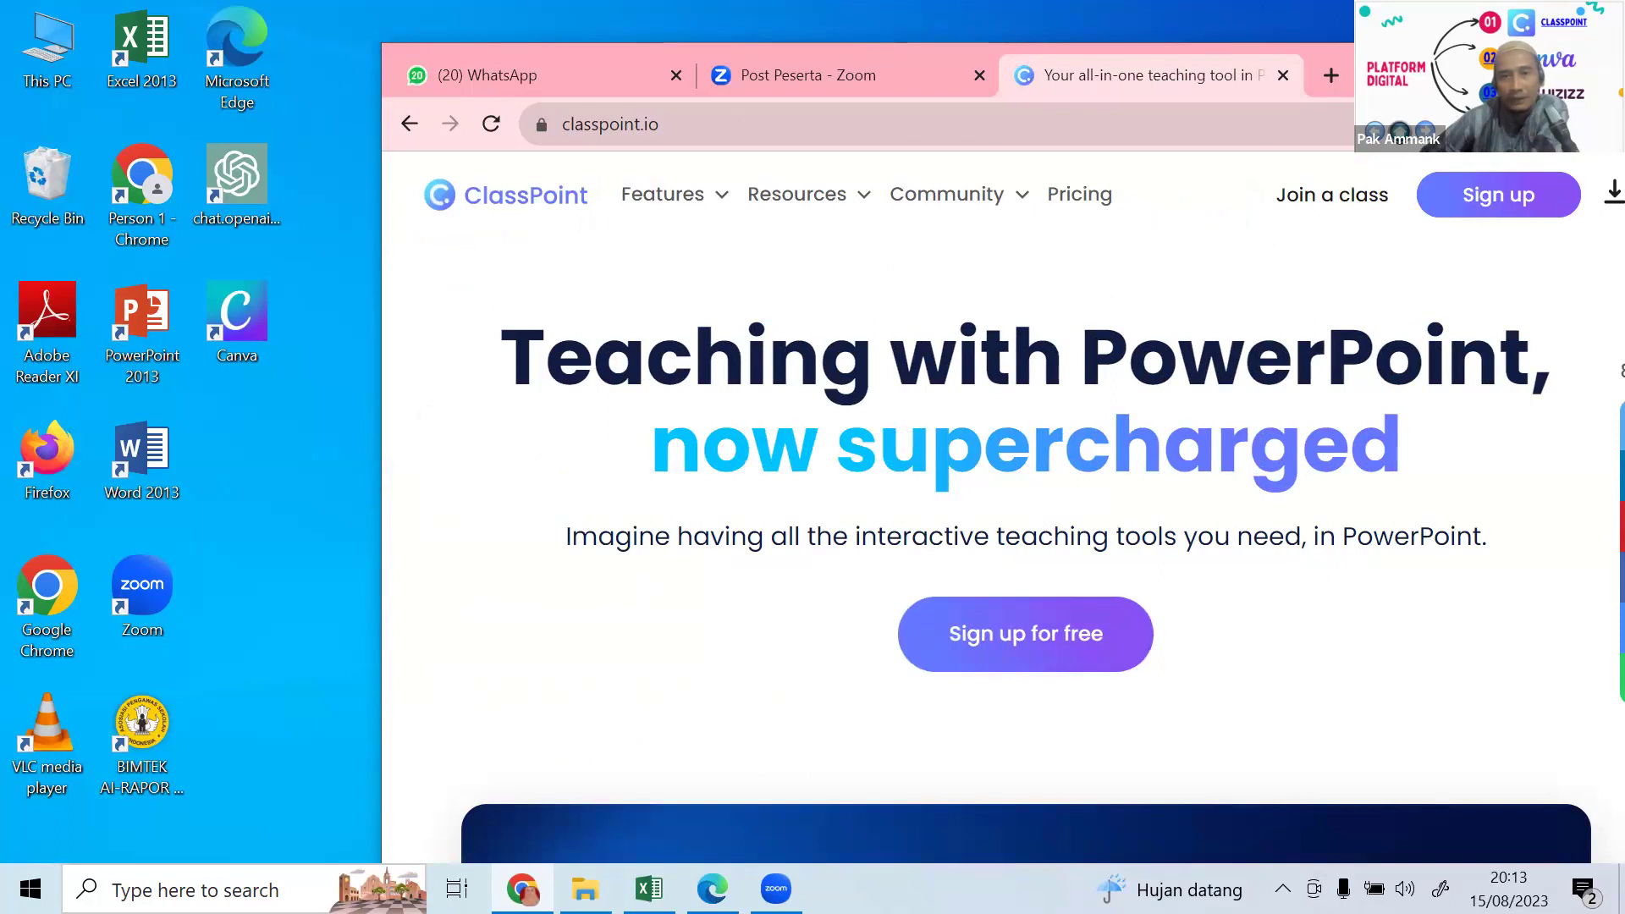
pyautogui.press('super+Up')
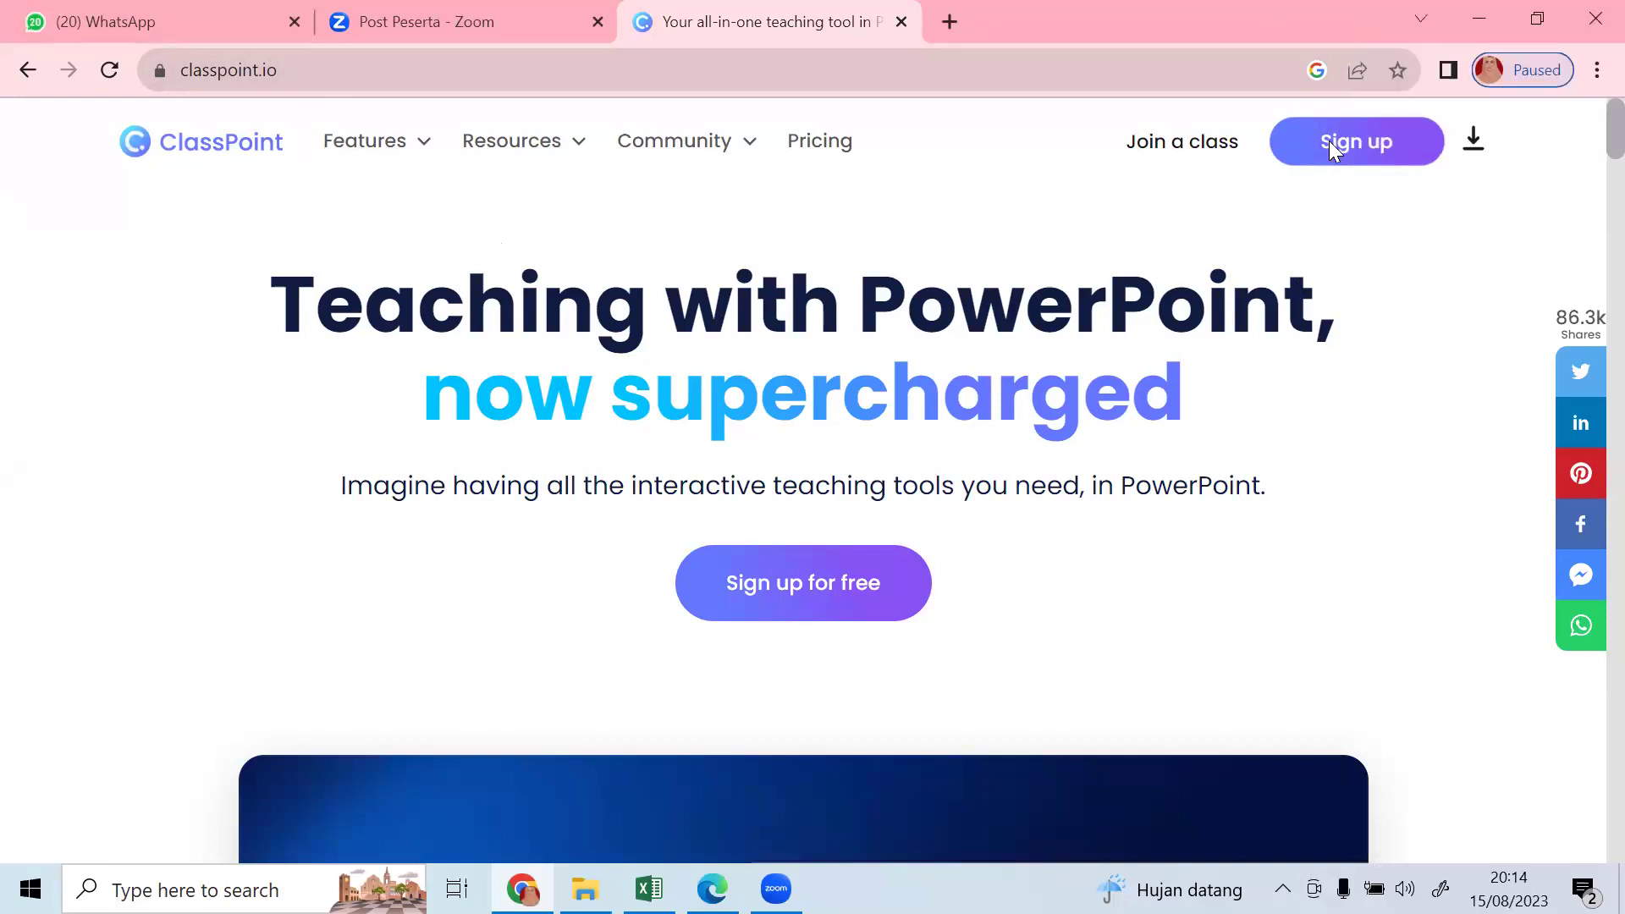
# Step: Go to ClassPoint's Sign up page and choose to continue with Google
pyautogui.click(1329, 143)
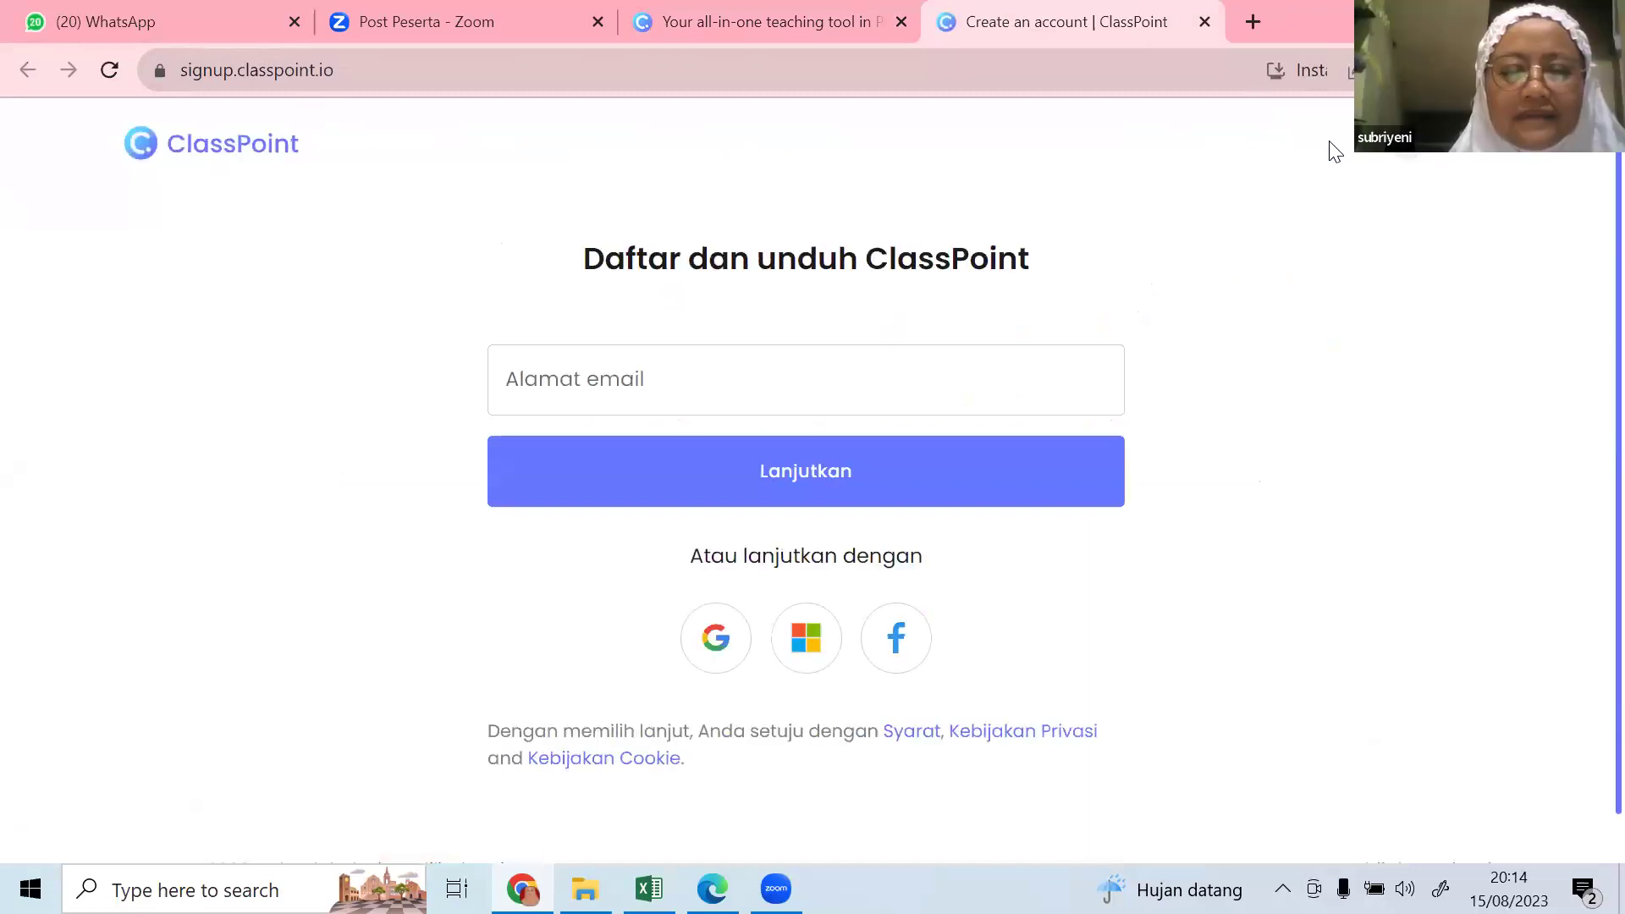
pyautogui.click(542, 377)
pyautogui.write('s')
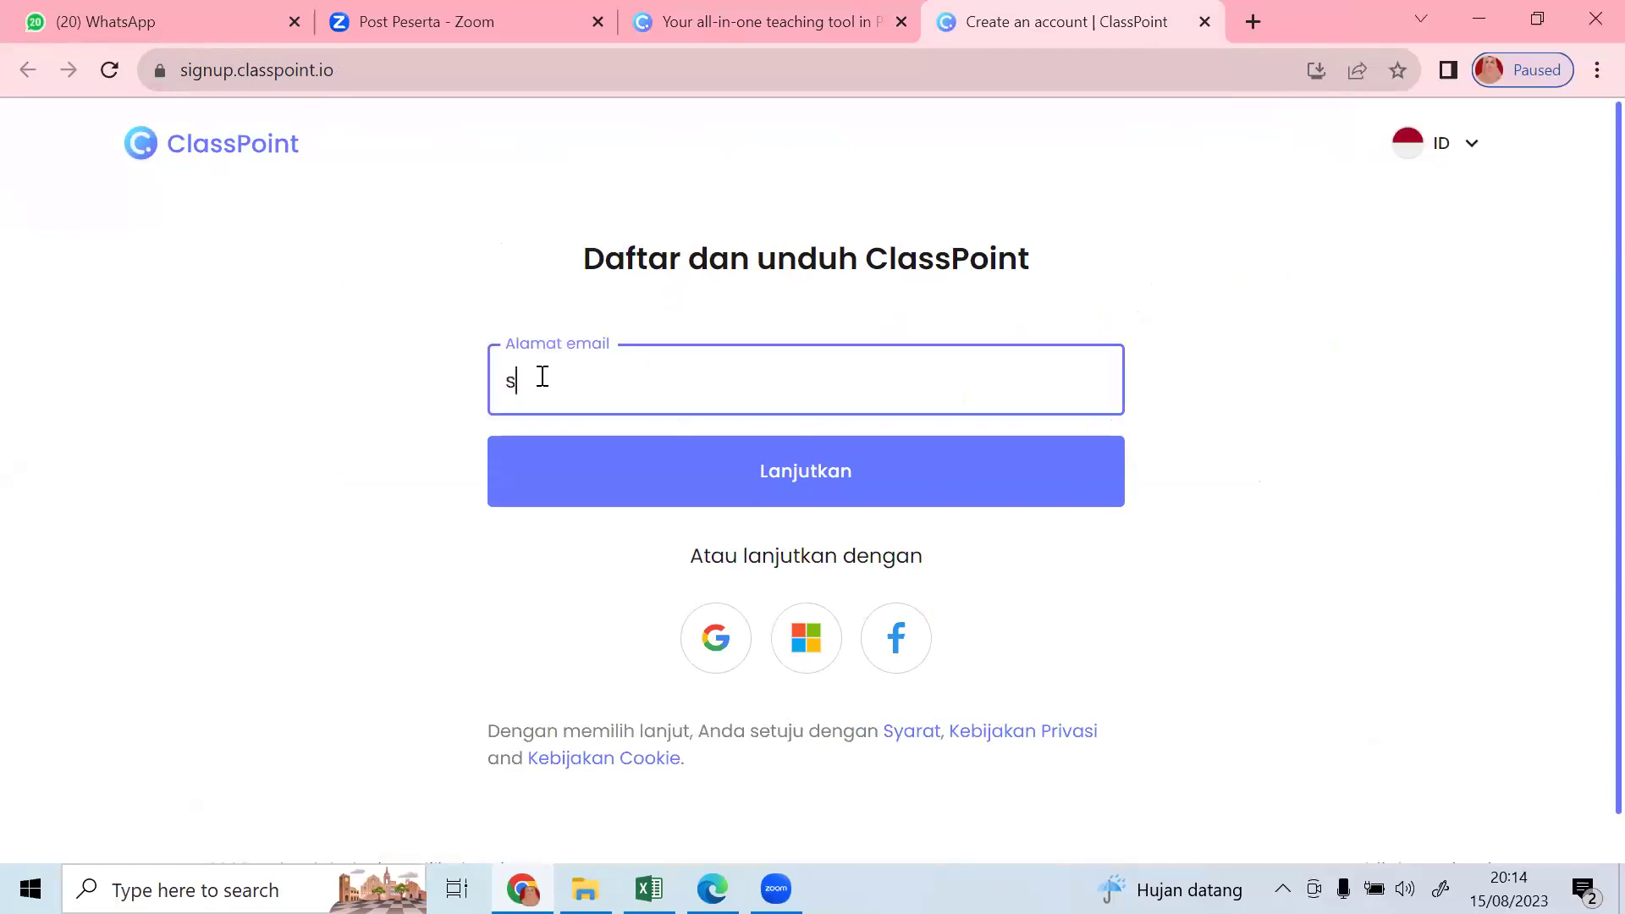
pyautogui.write('u')
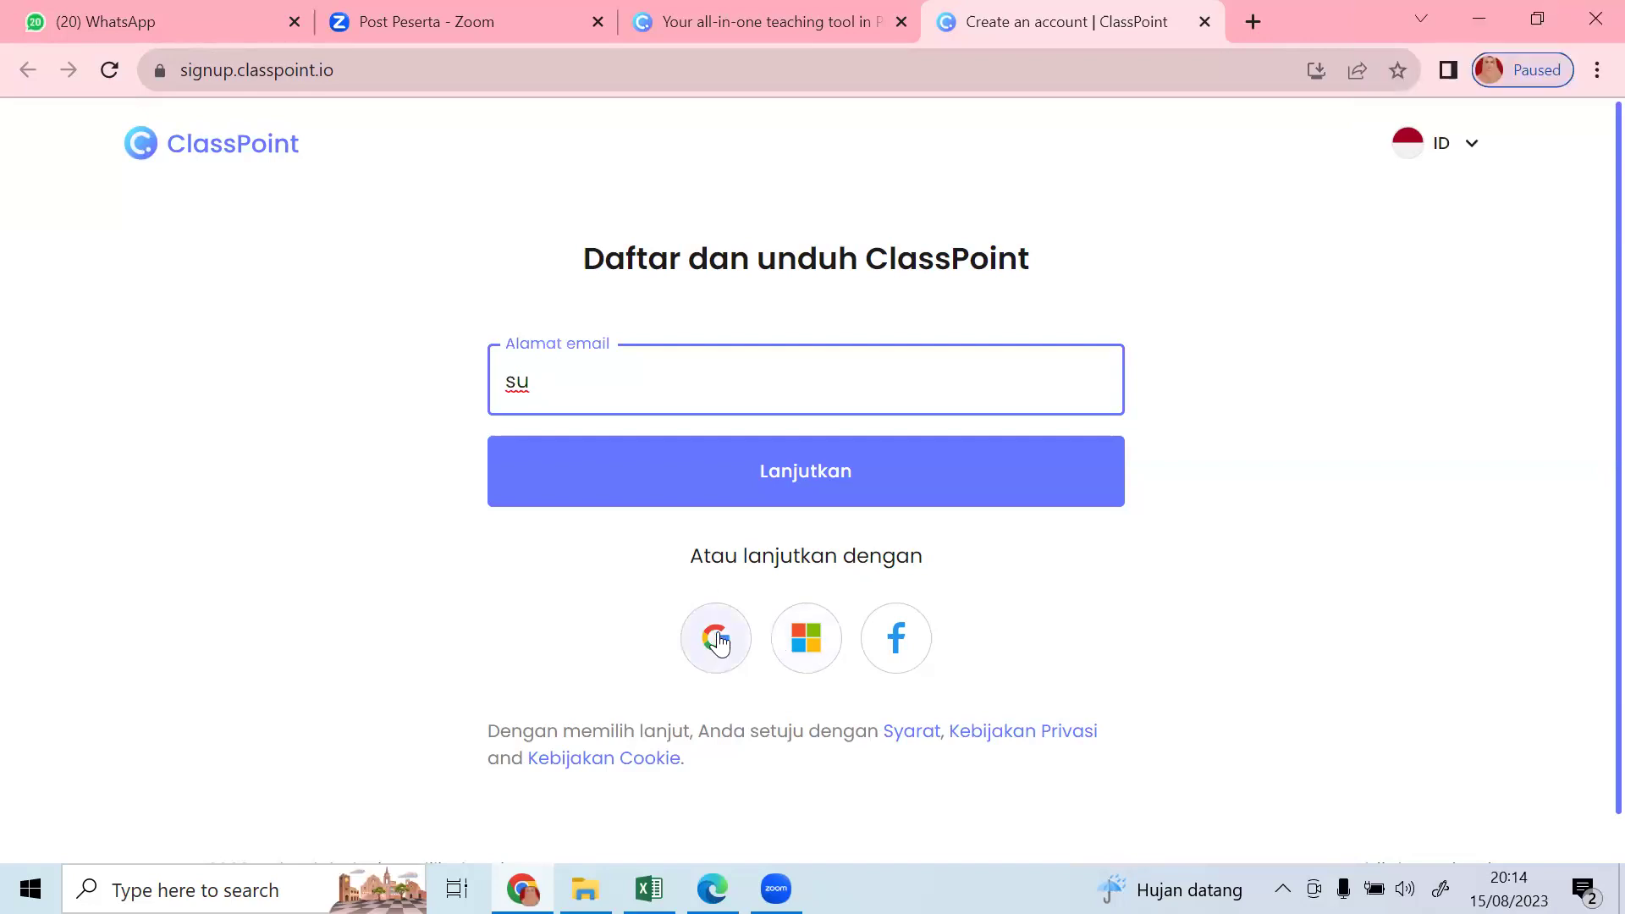
pyautogui.click(717, 633)
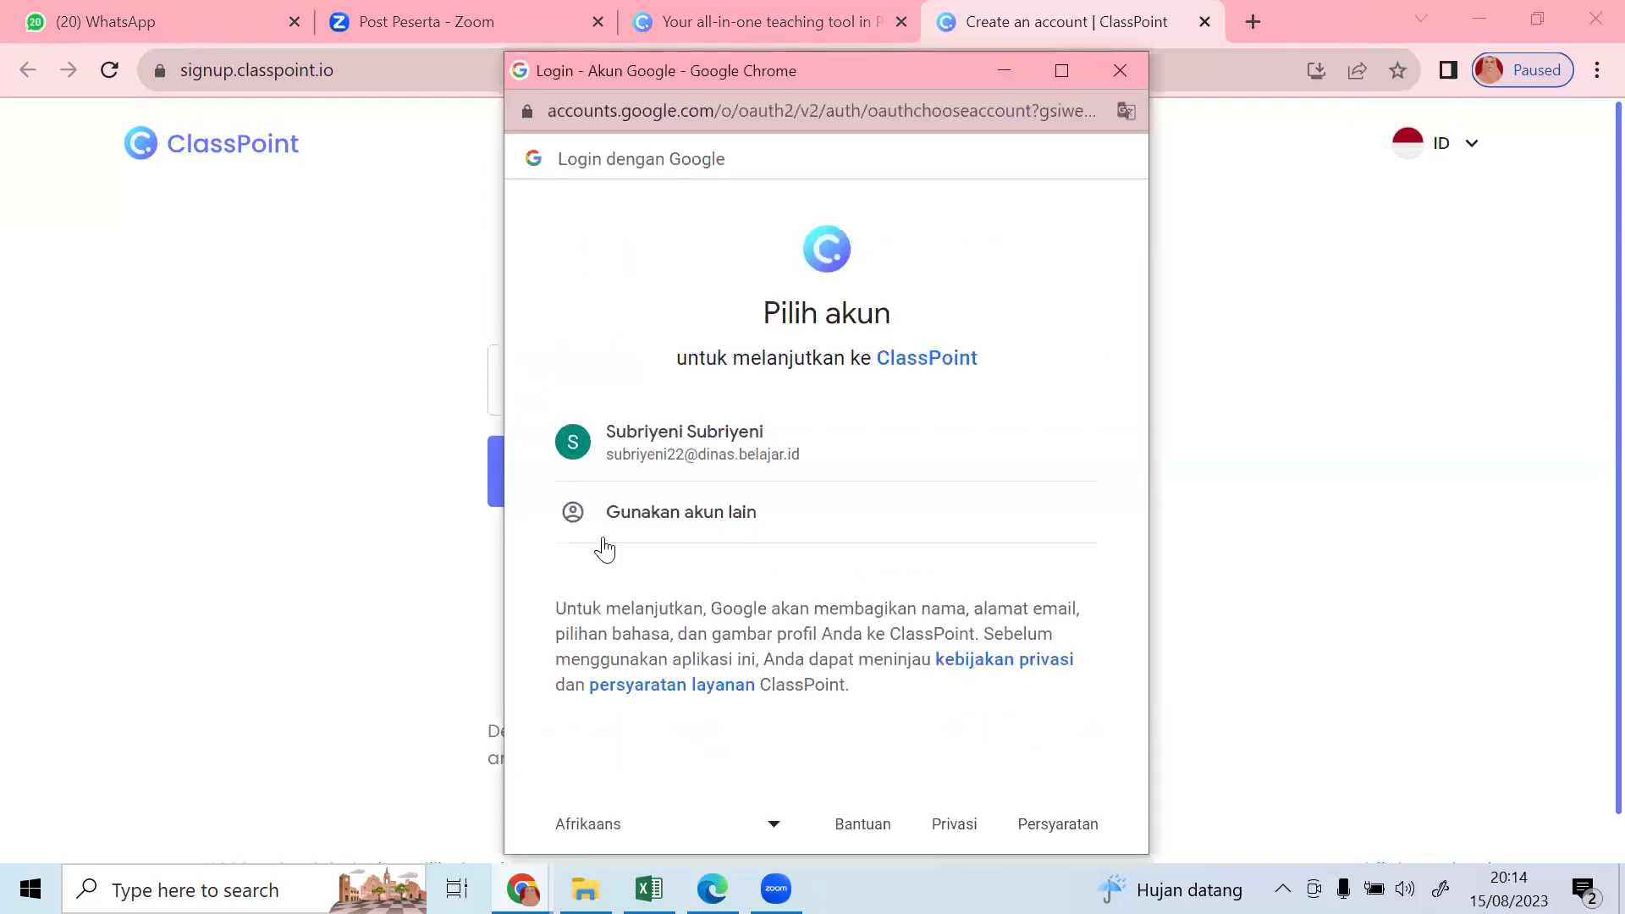
pyautogui.click(628, 444)
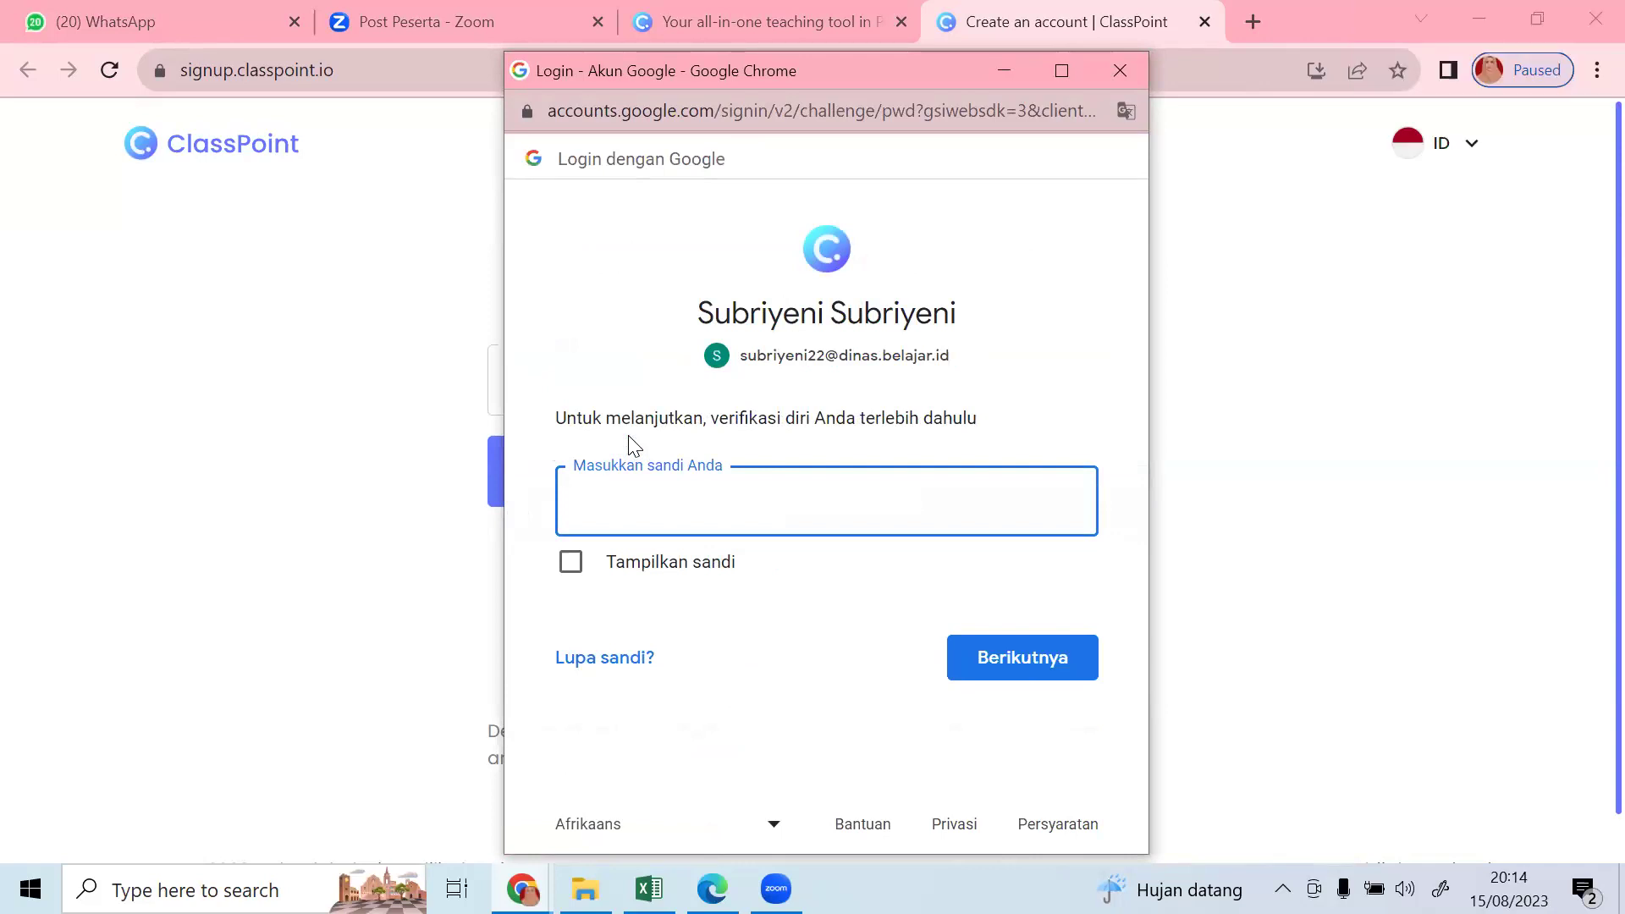
pyautogui.write('••••••••')
pyautogui.click(572, 564)
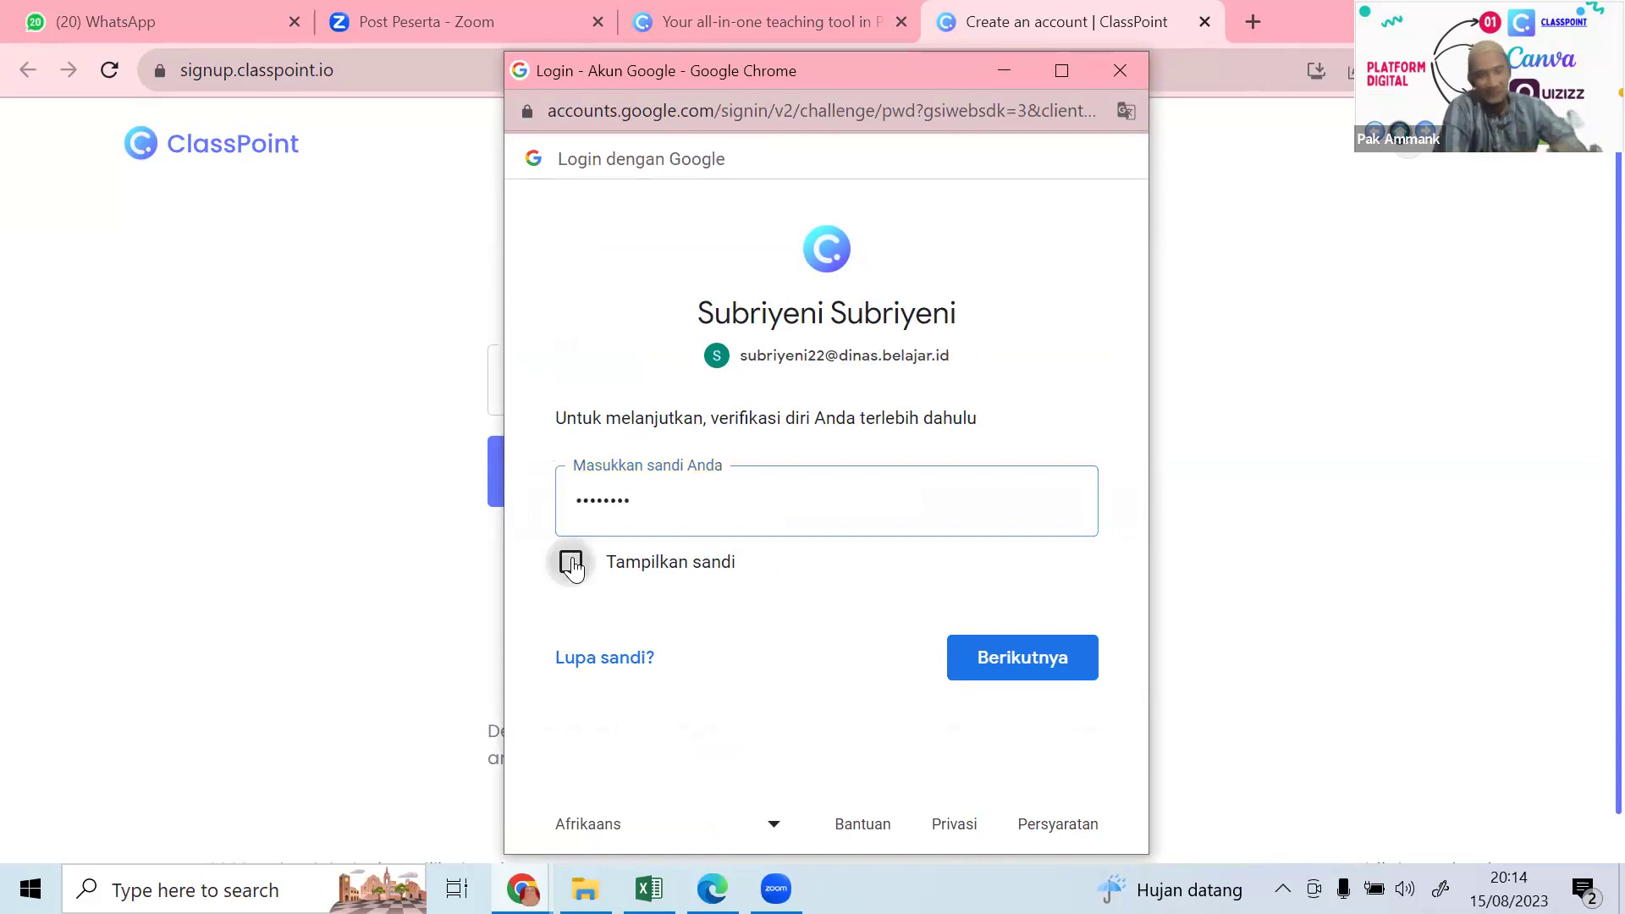
pyautogui.click(572, 565)
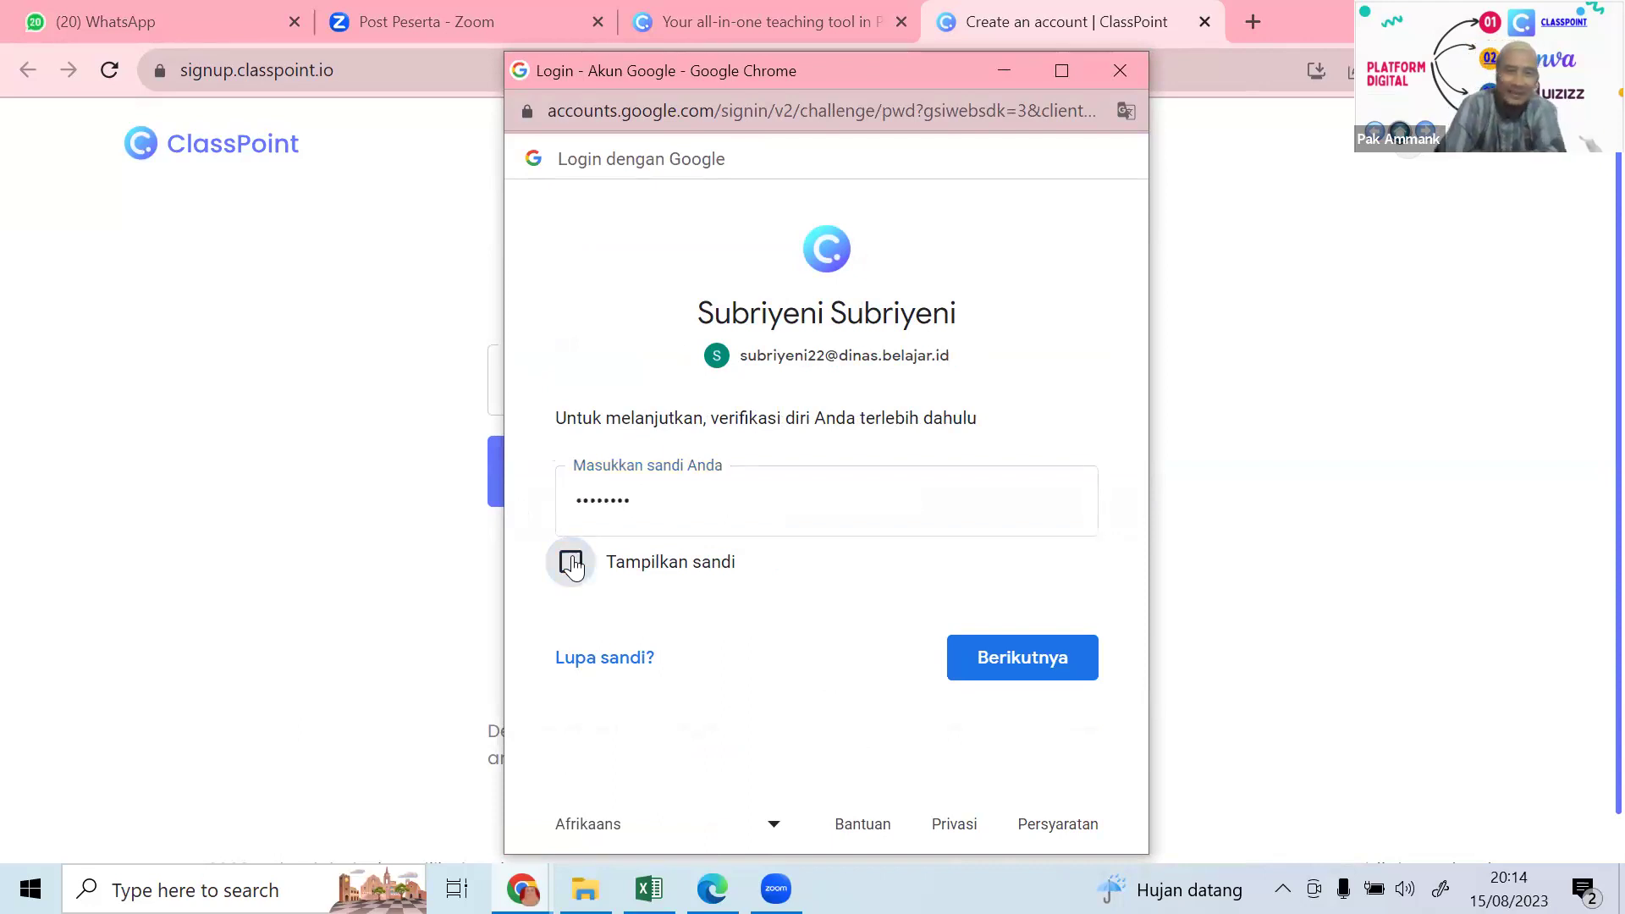
pyautogui.click(985, 666)
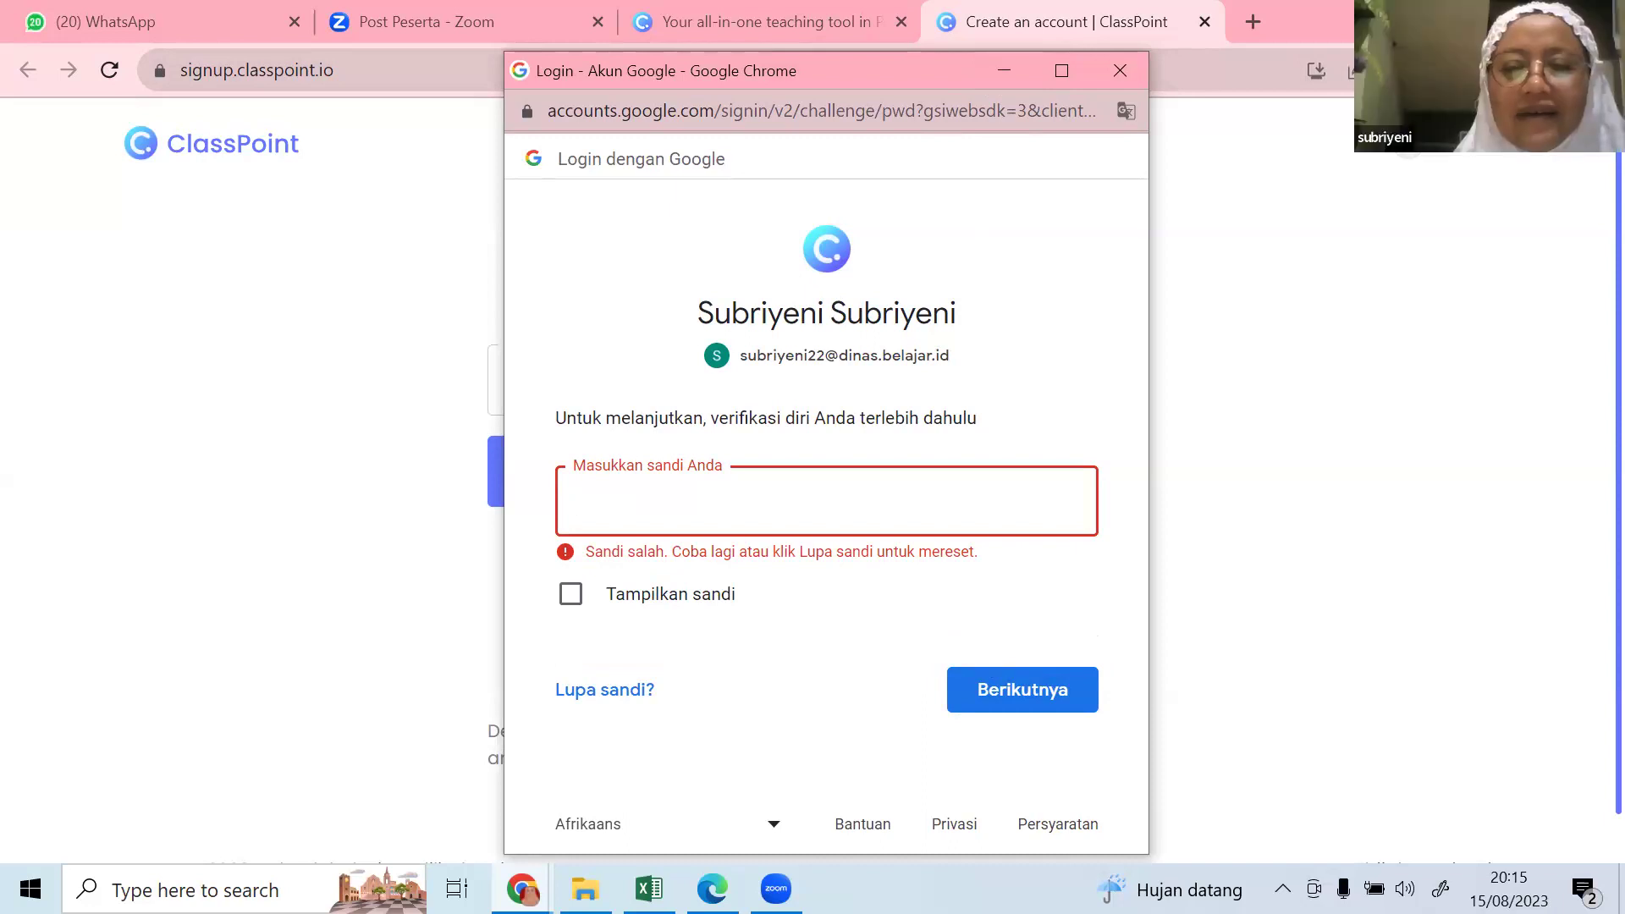
pyautogui.click(1486, 67)
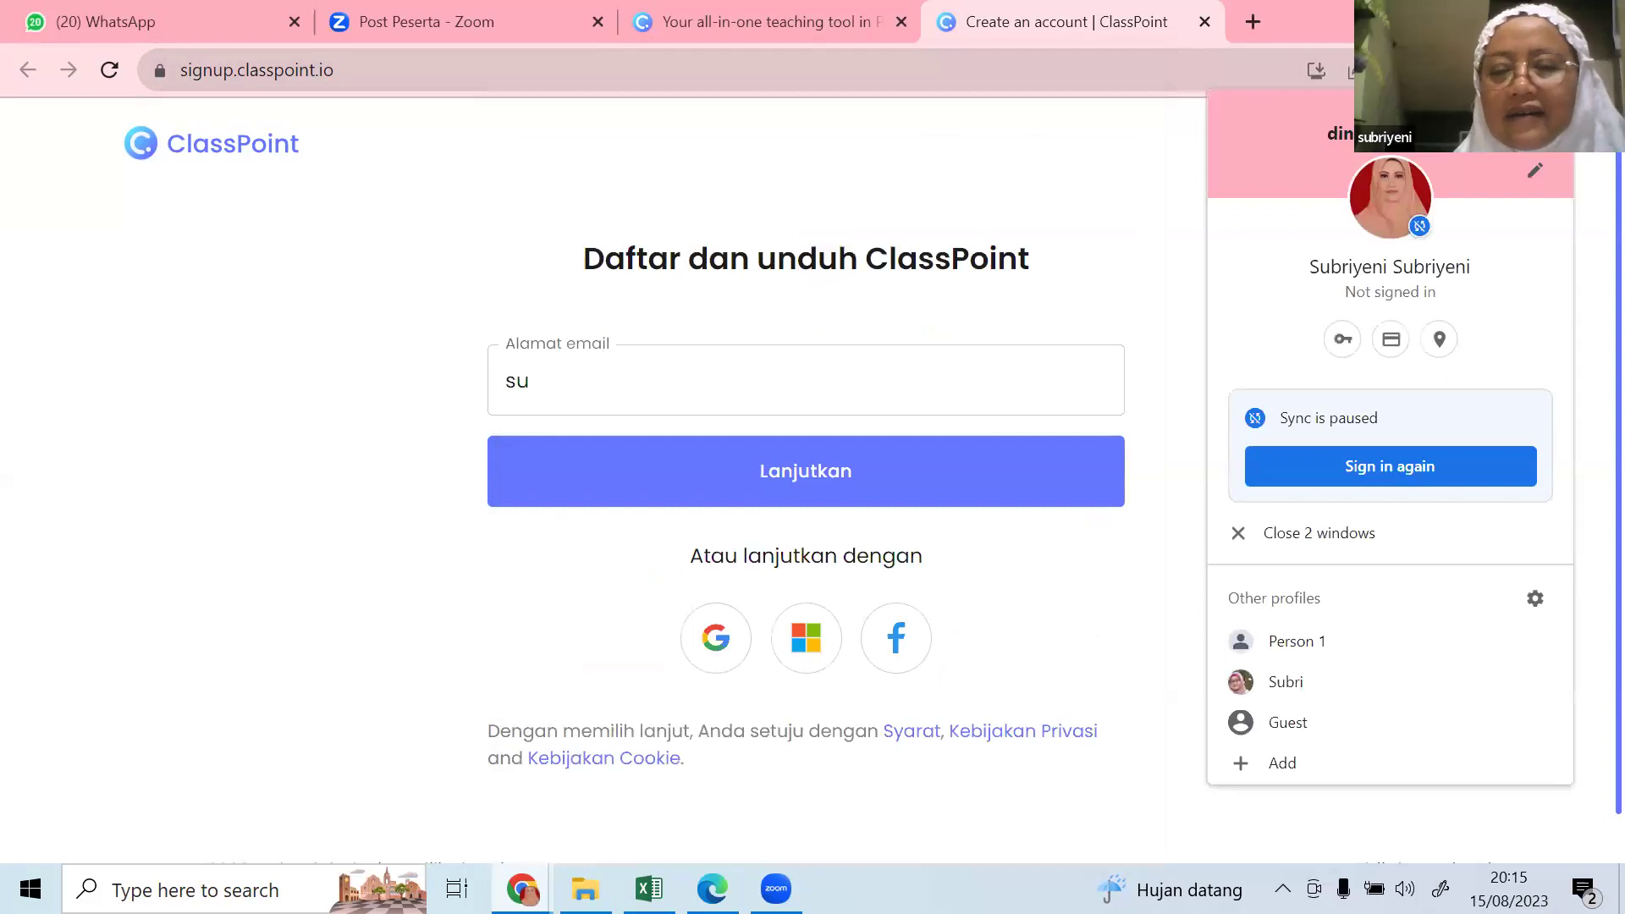
# Step: Open a new Chrome window under the other profile listed in the profile menu
pyautogui.click(1486, 68)
pyautogui.click(1486, 68)
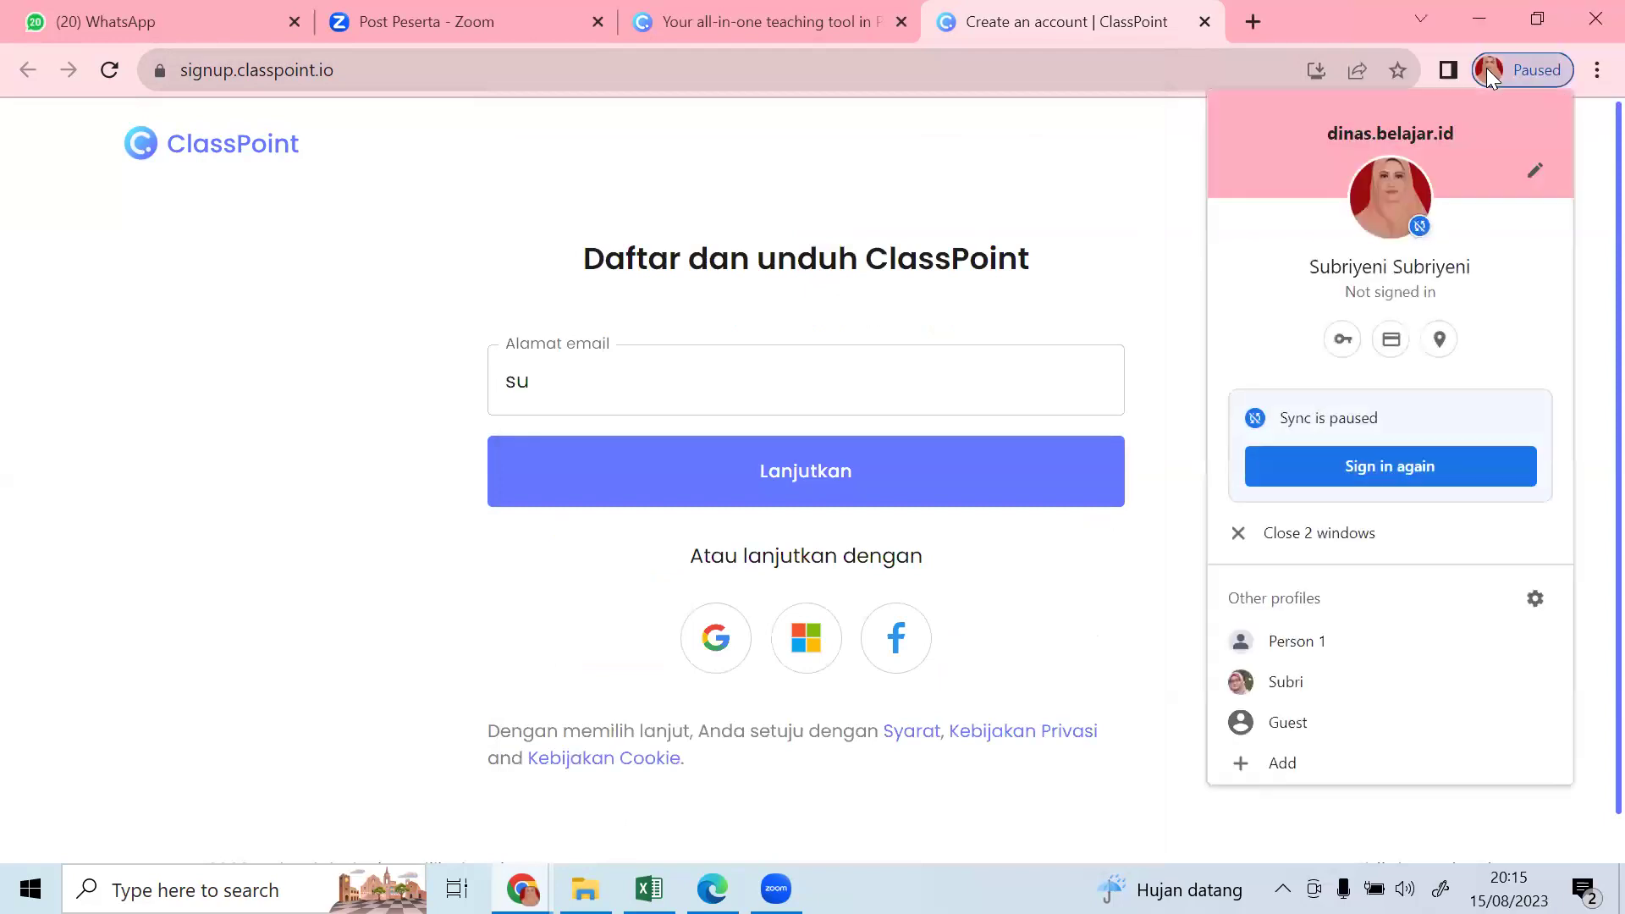
pyautogui.click(1290, 684)
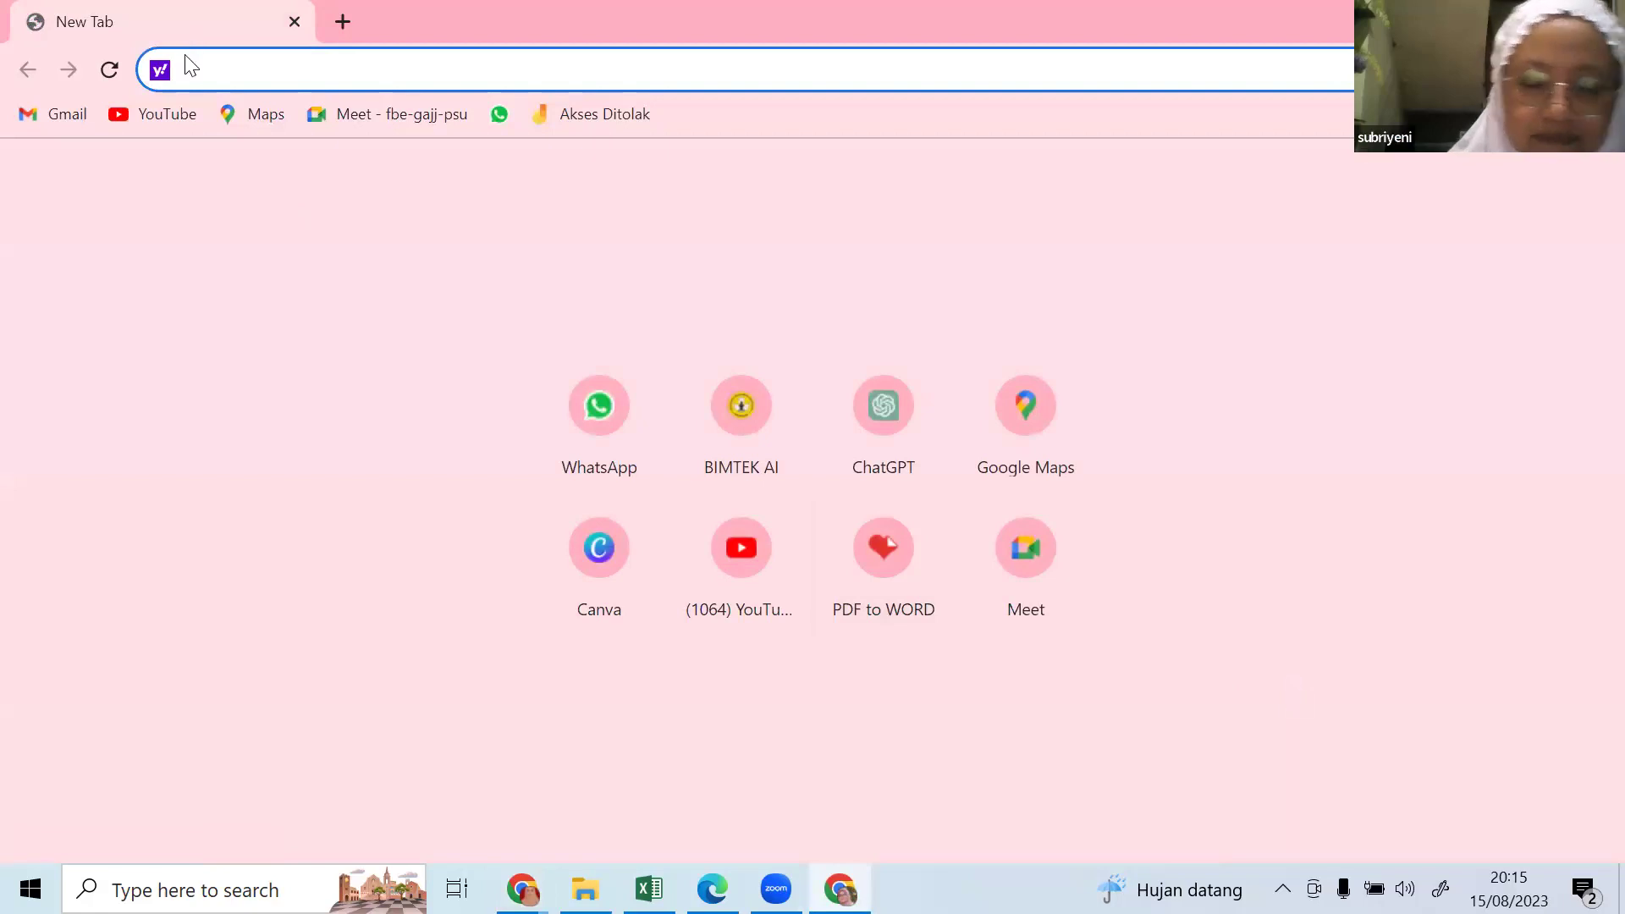
# Step: Enter classpoint.io in the new window's address bar
pyautogui.write('cla')
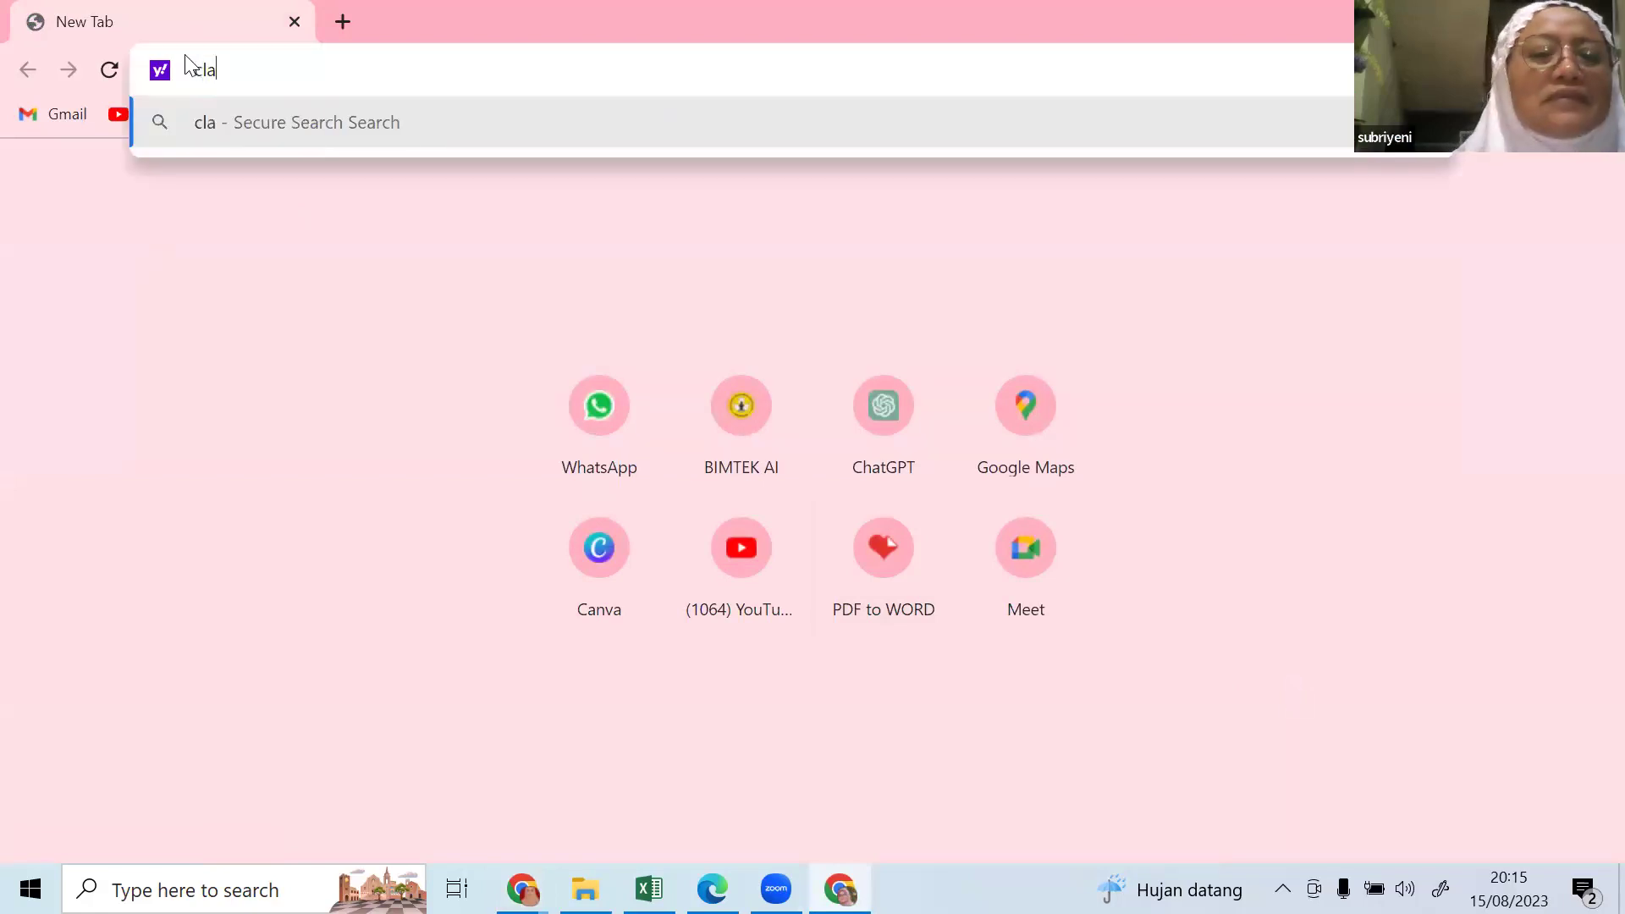
pyautogui.write('spon')
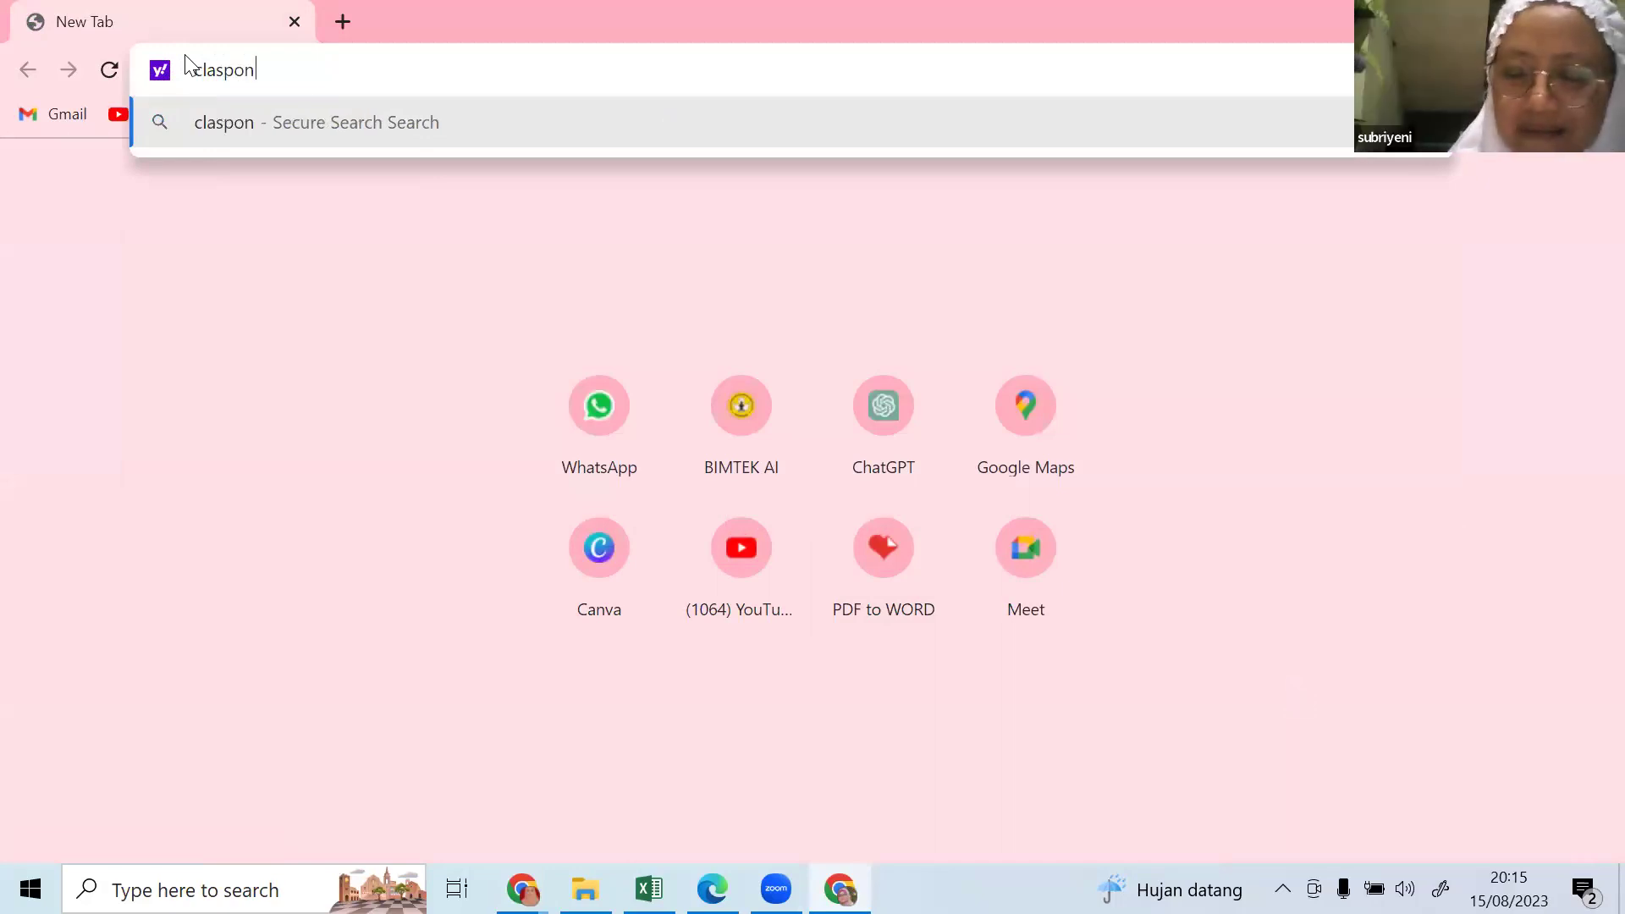
pyautogui.press('BackSpace')
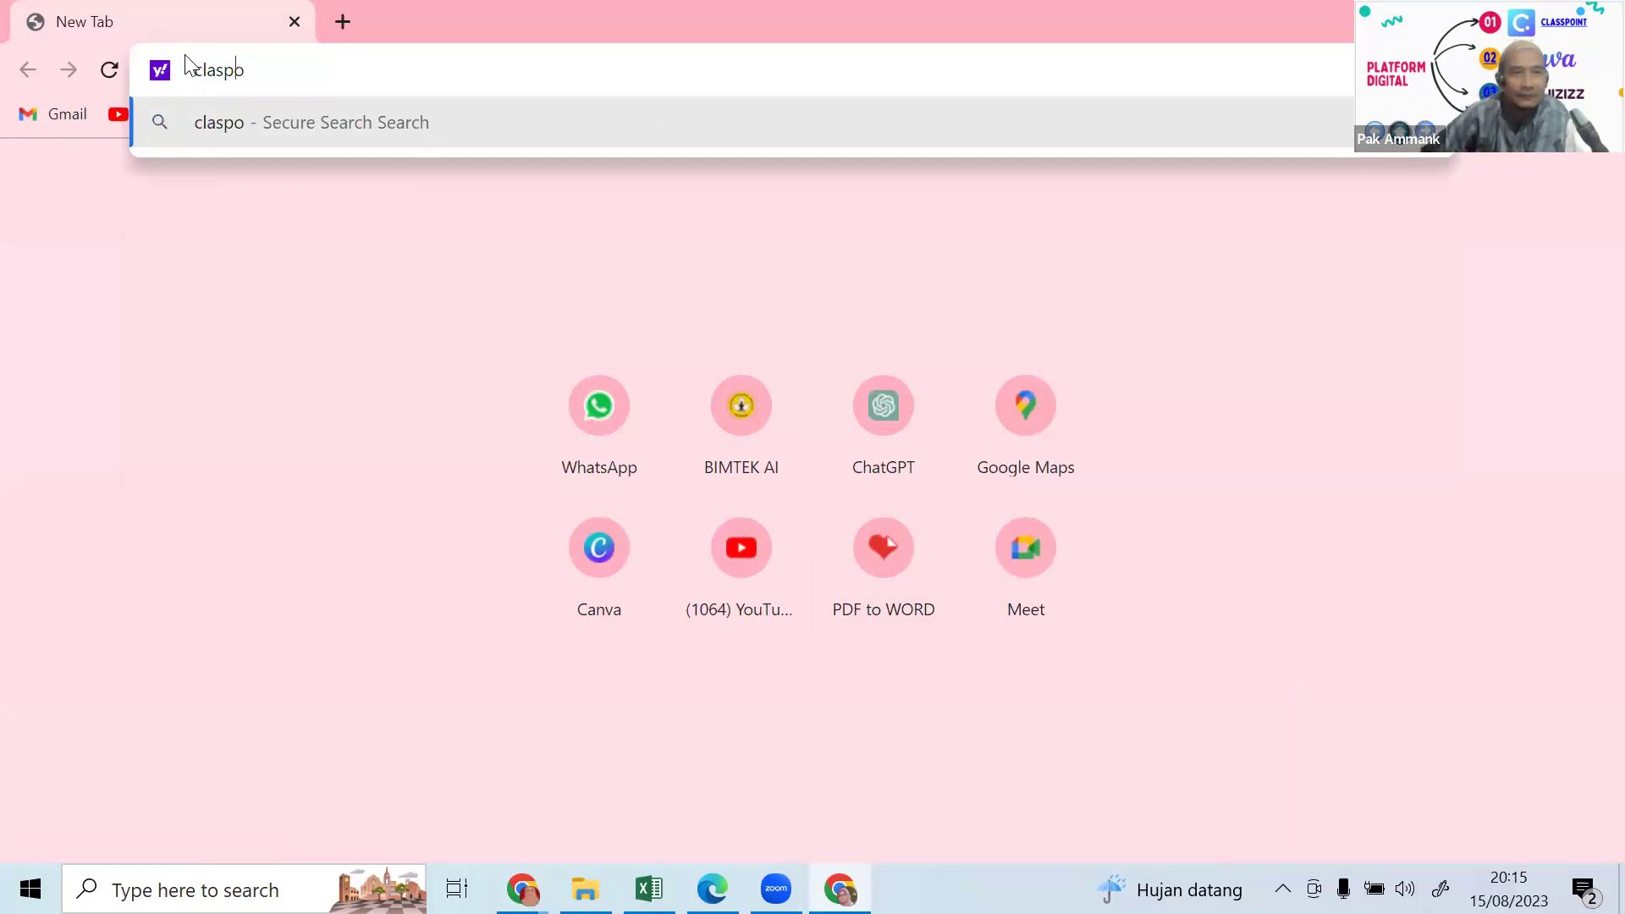
pyautogui.write('spo')
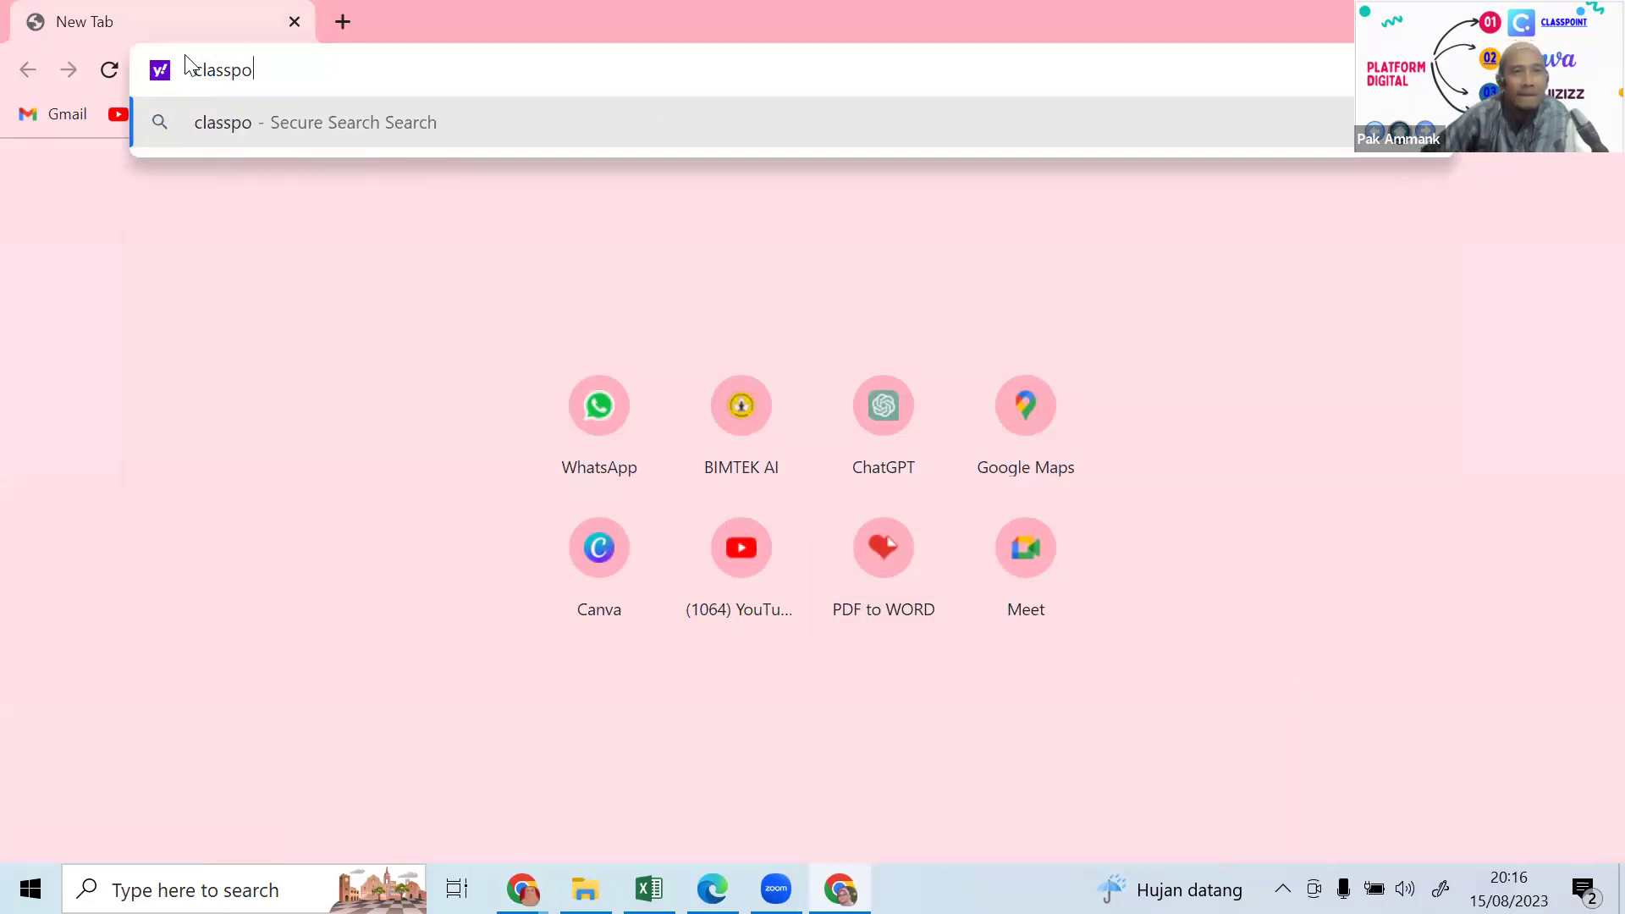
pyautogui.write('int')
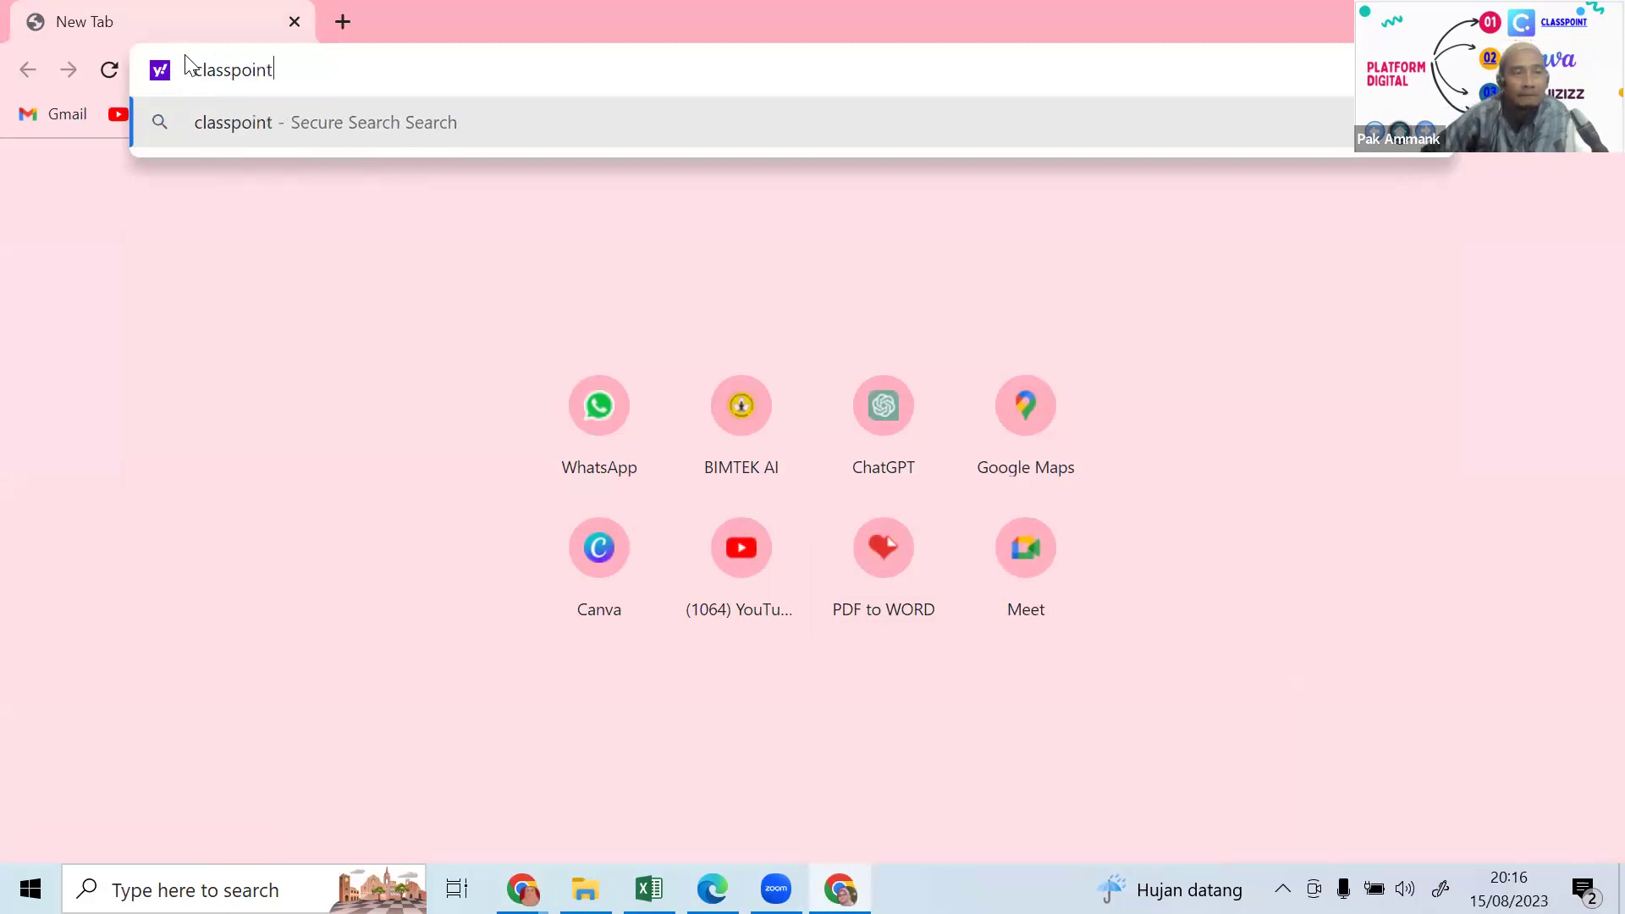
pyautogui.write('.io')
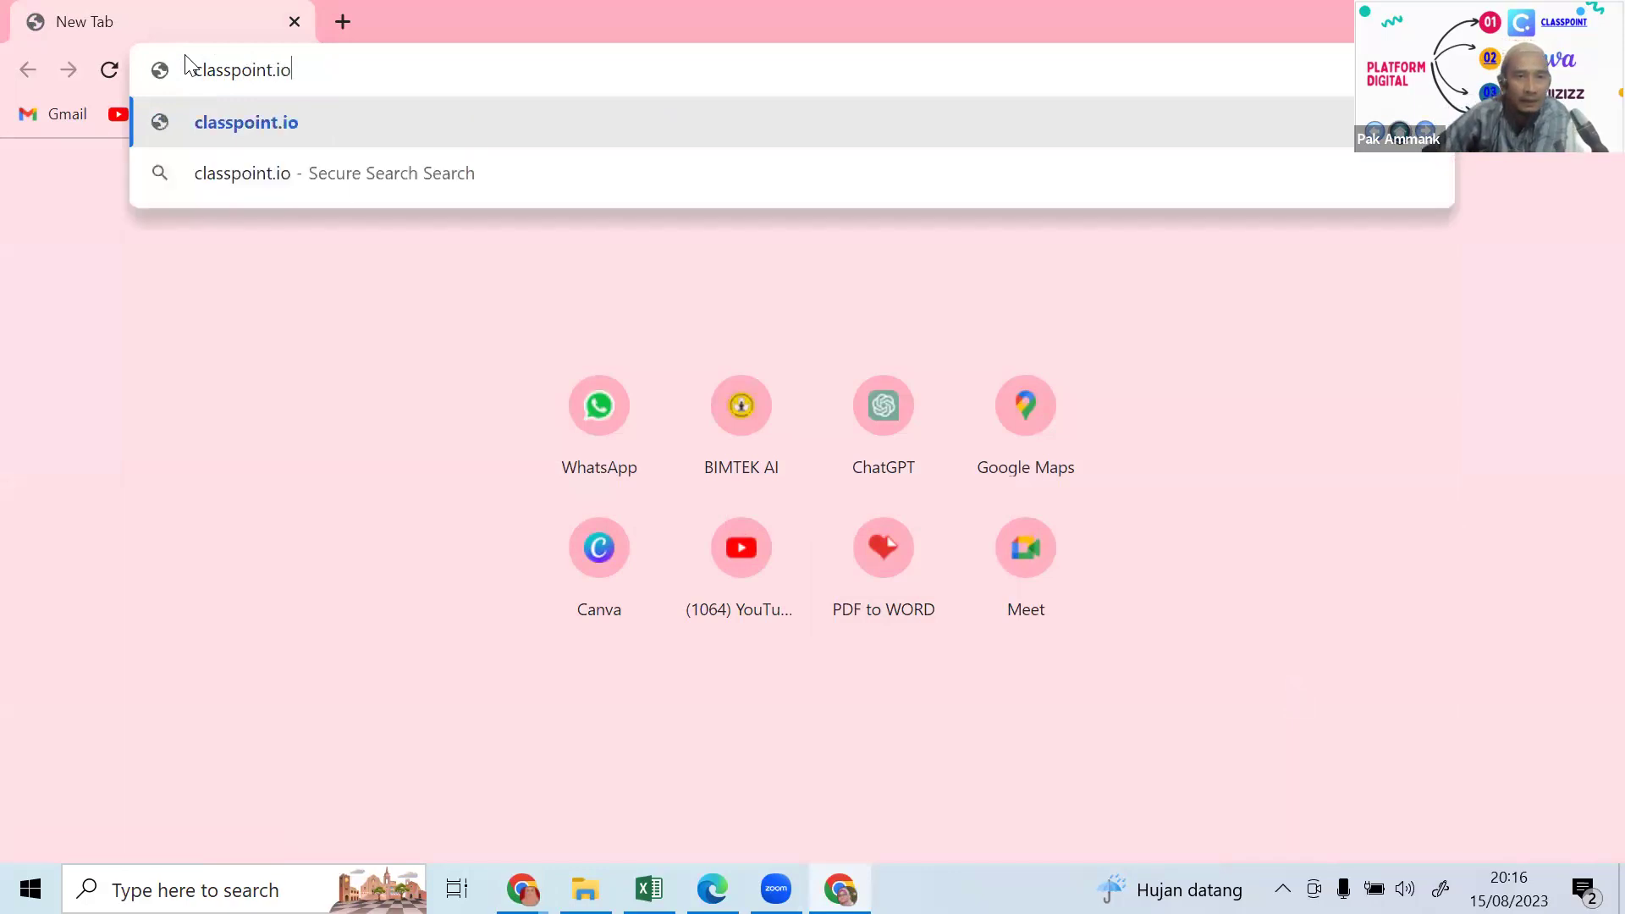
# Step: Load classpoint.io and open its 'Daftar dan unduh ClassPoint' sign-up page
pyautogui.press('Return')
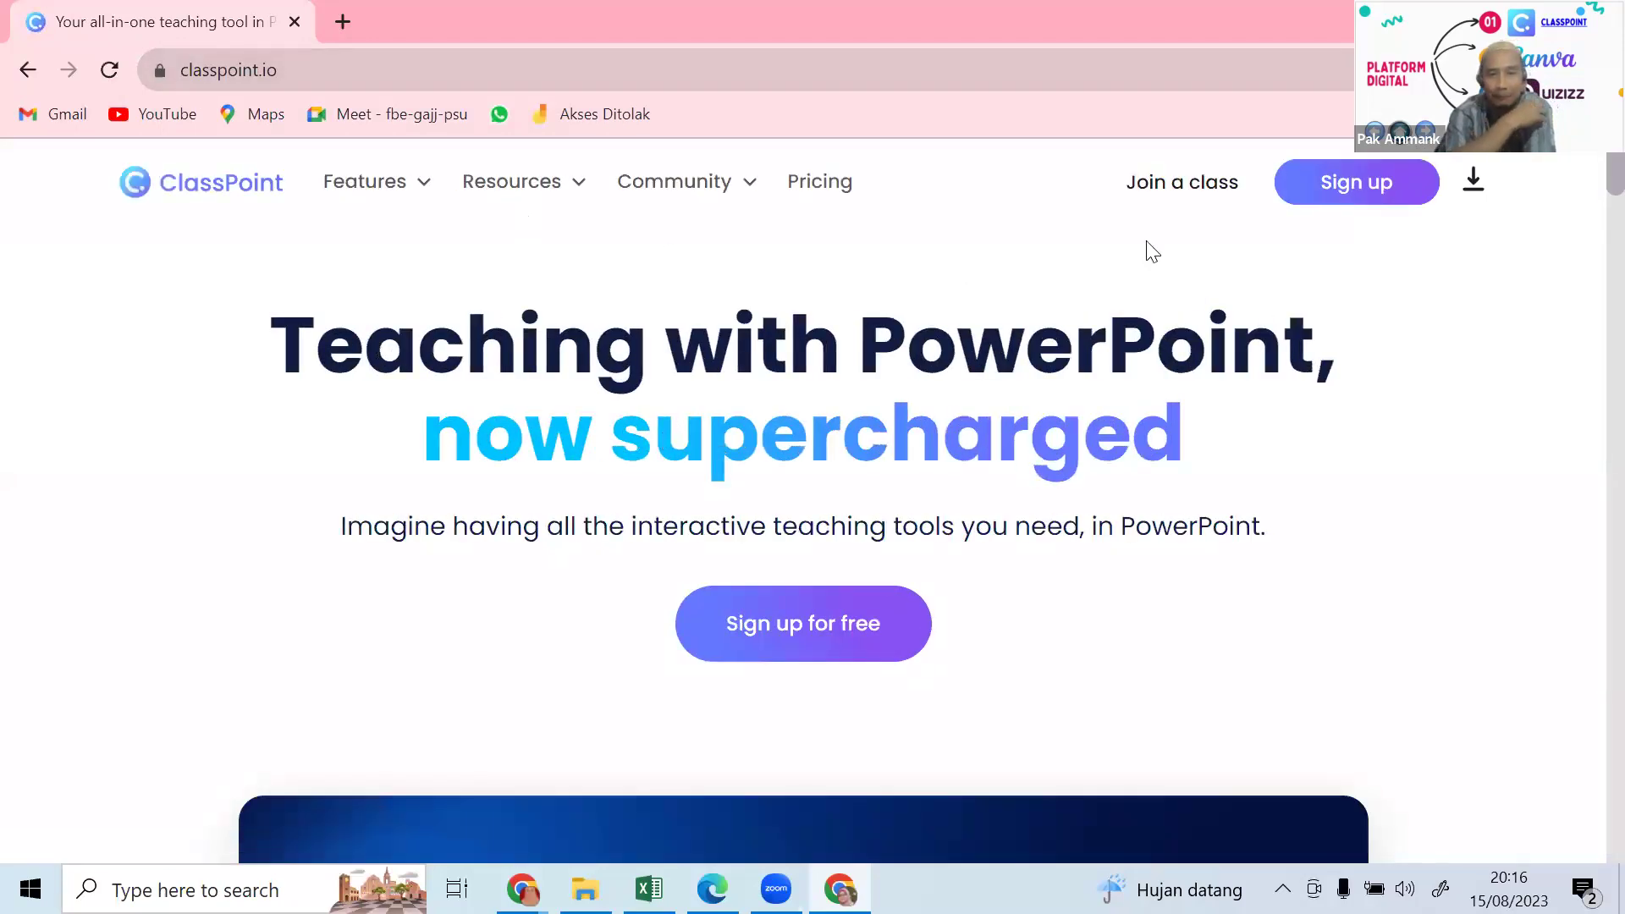
pyautogui.click(1335, 184)
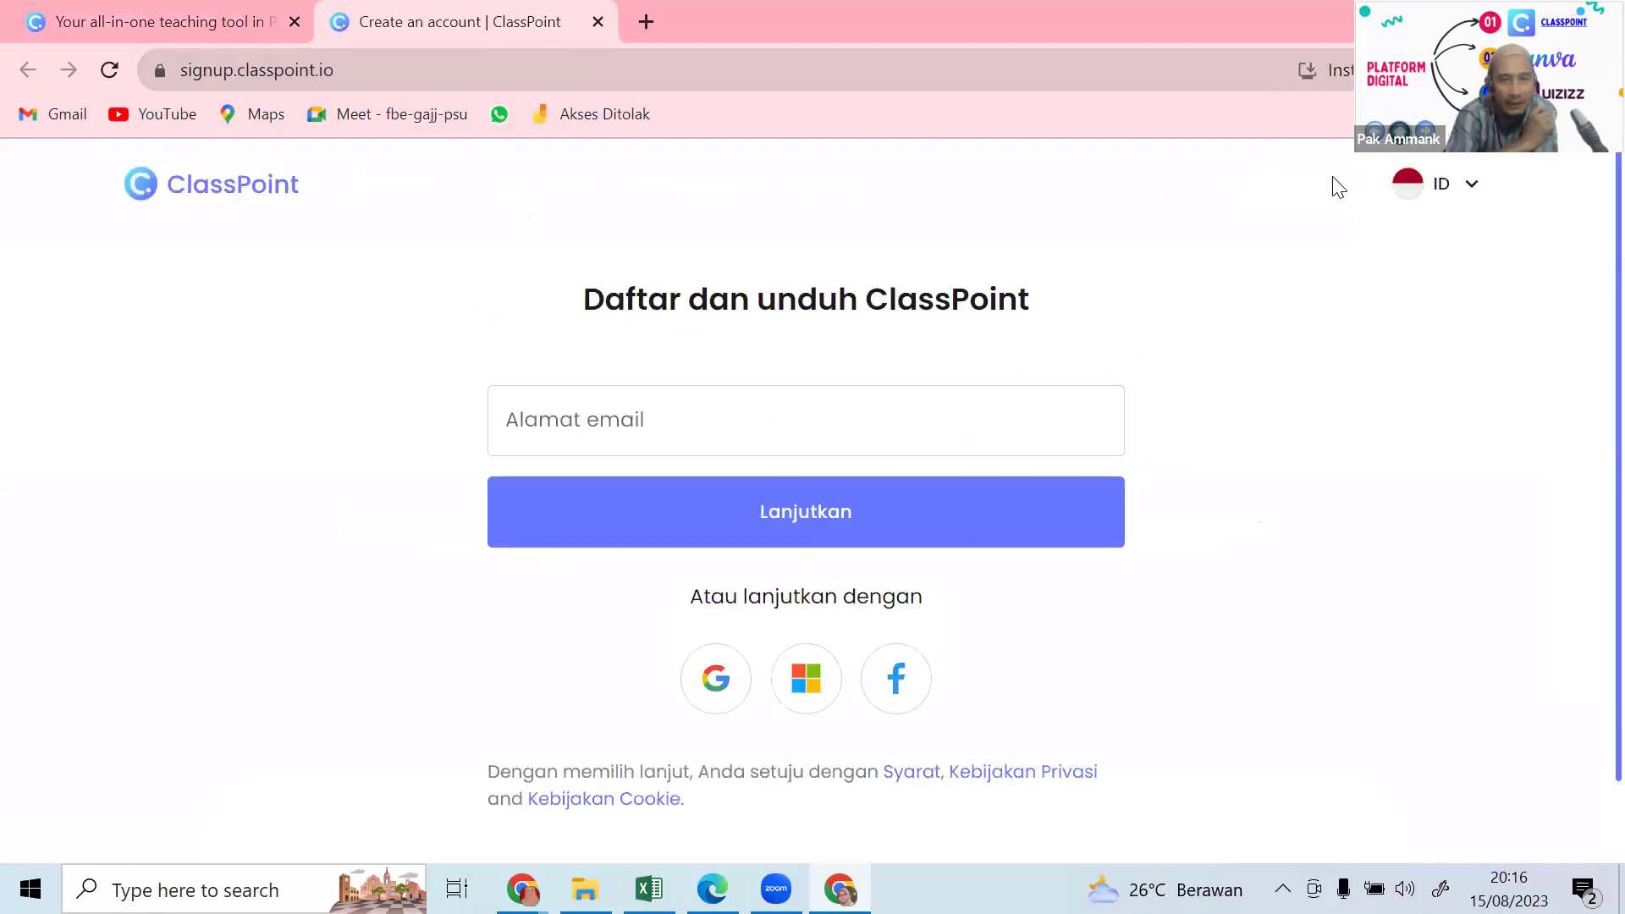
# Step: Sign up via Google by choosing the Google account in the chooser popup
pyautogui.click(719, 675)
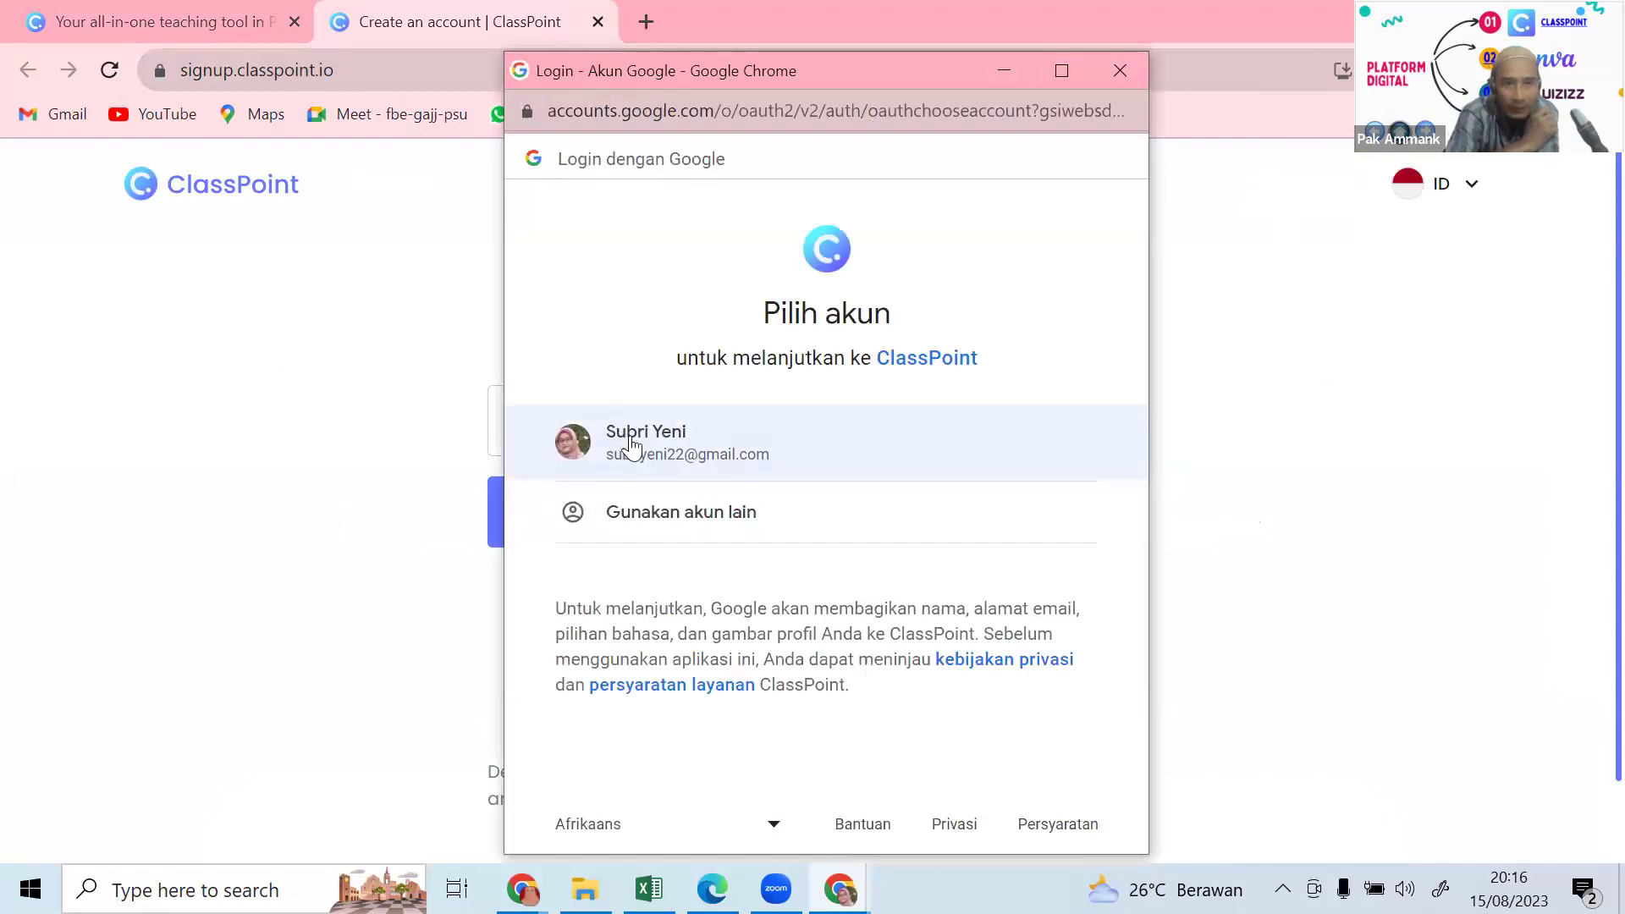
pyautogui.click(631, 441)
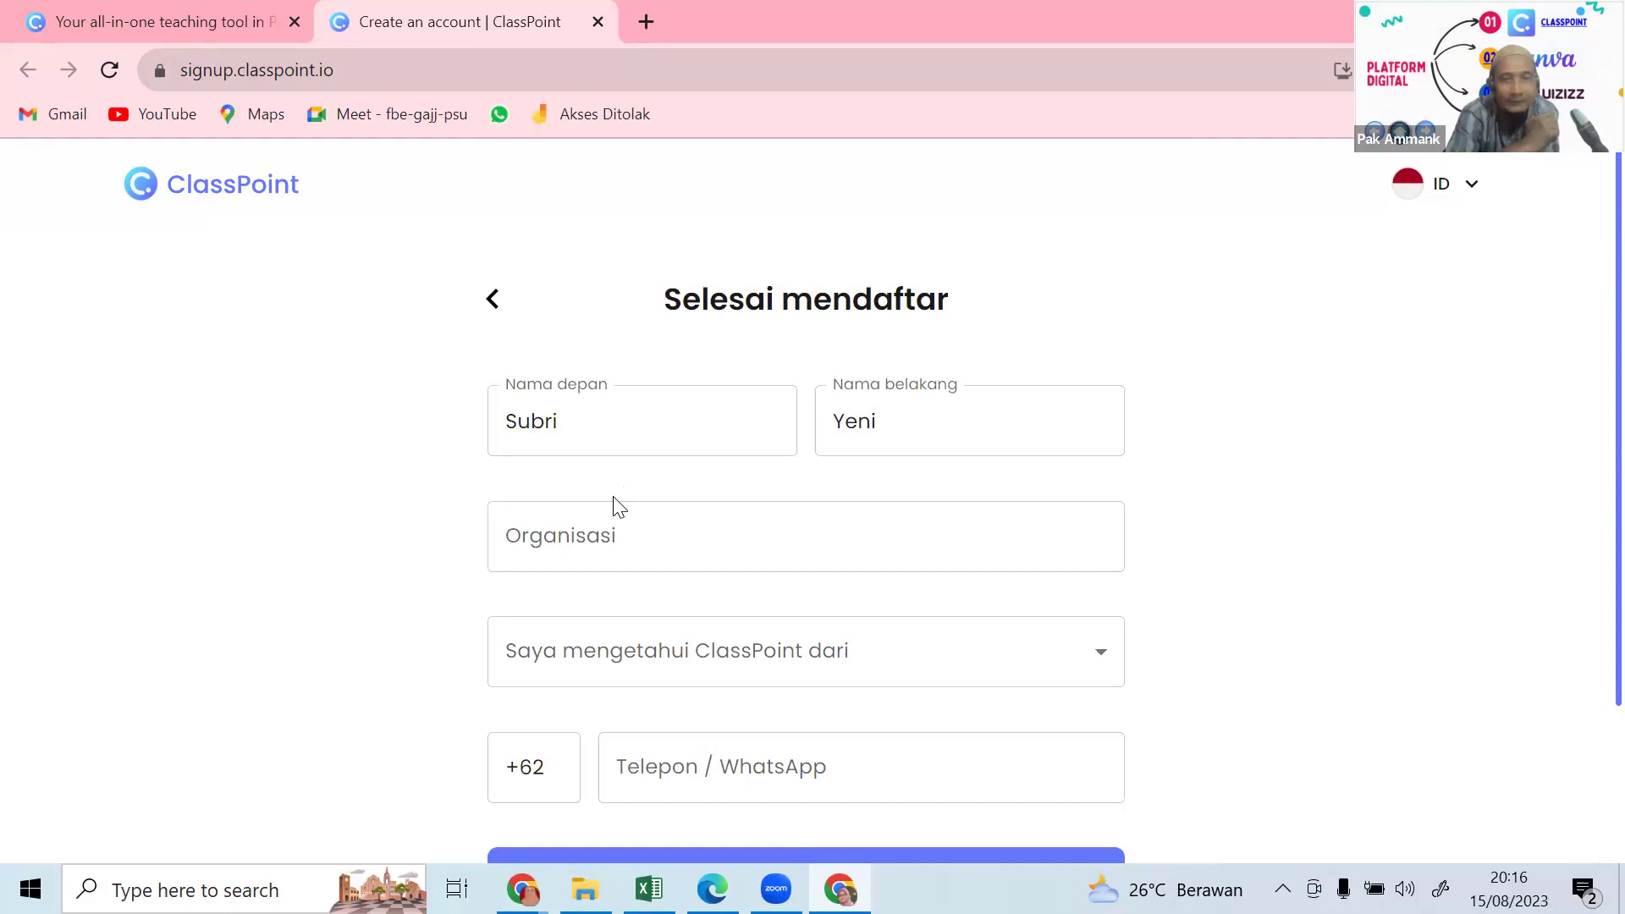
# Step: Enter organisation 'diknas provinsi sumatera barat' and choose 'Webinar atau pelatihan' as the source
pyautogui.click(617, 534)
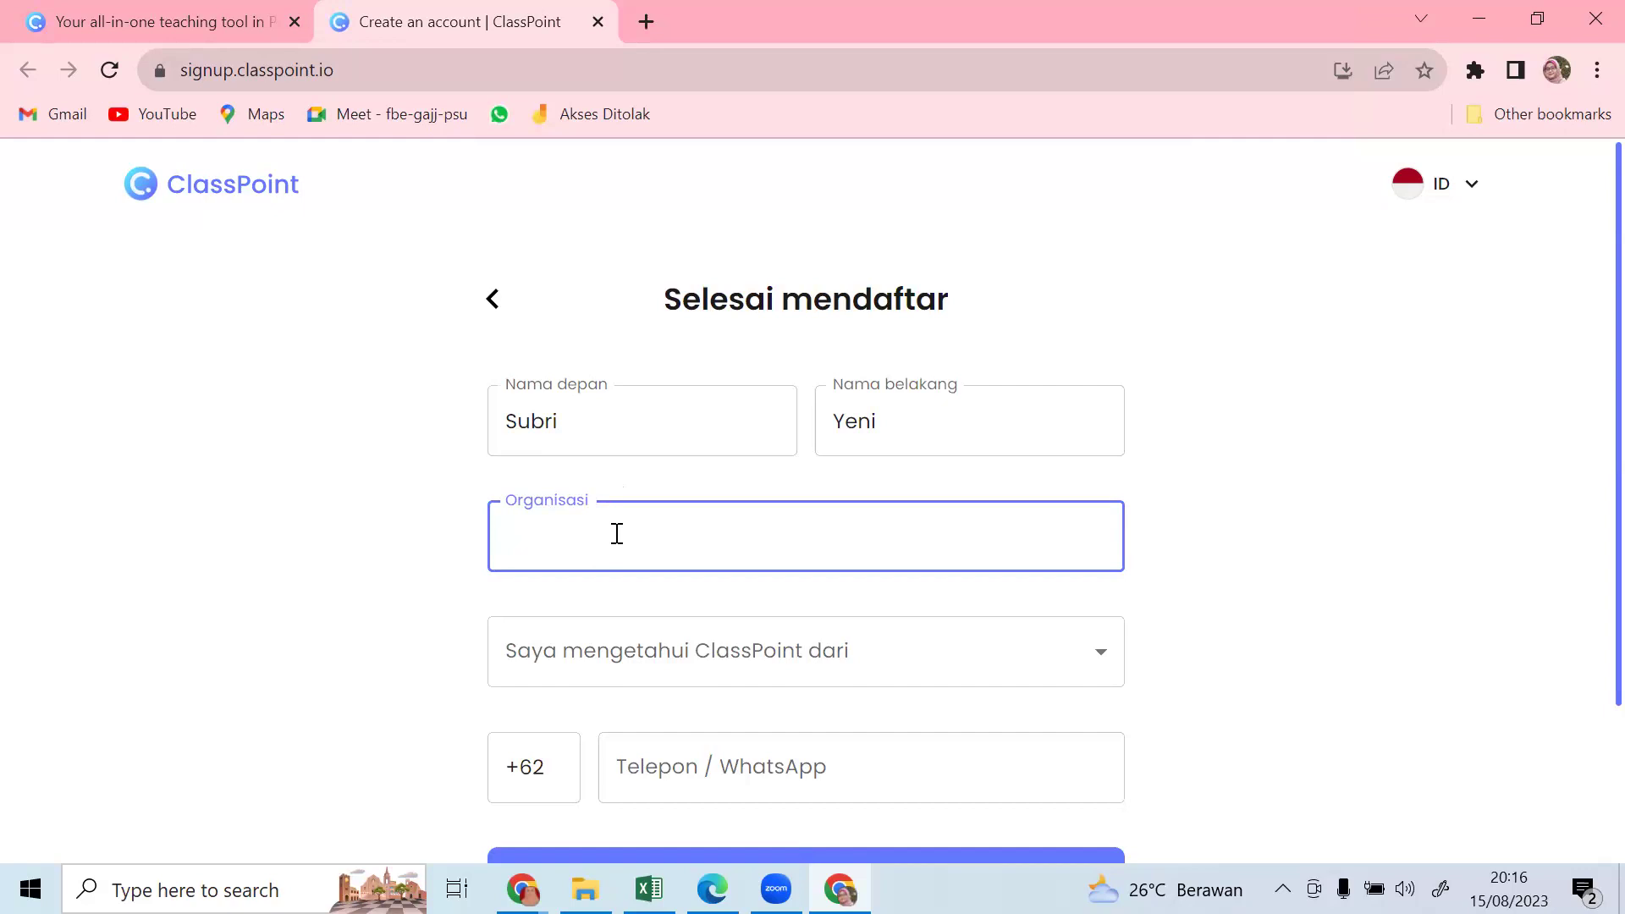
pyautogui.write('diknas provi')
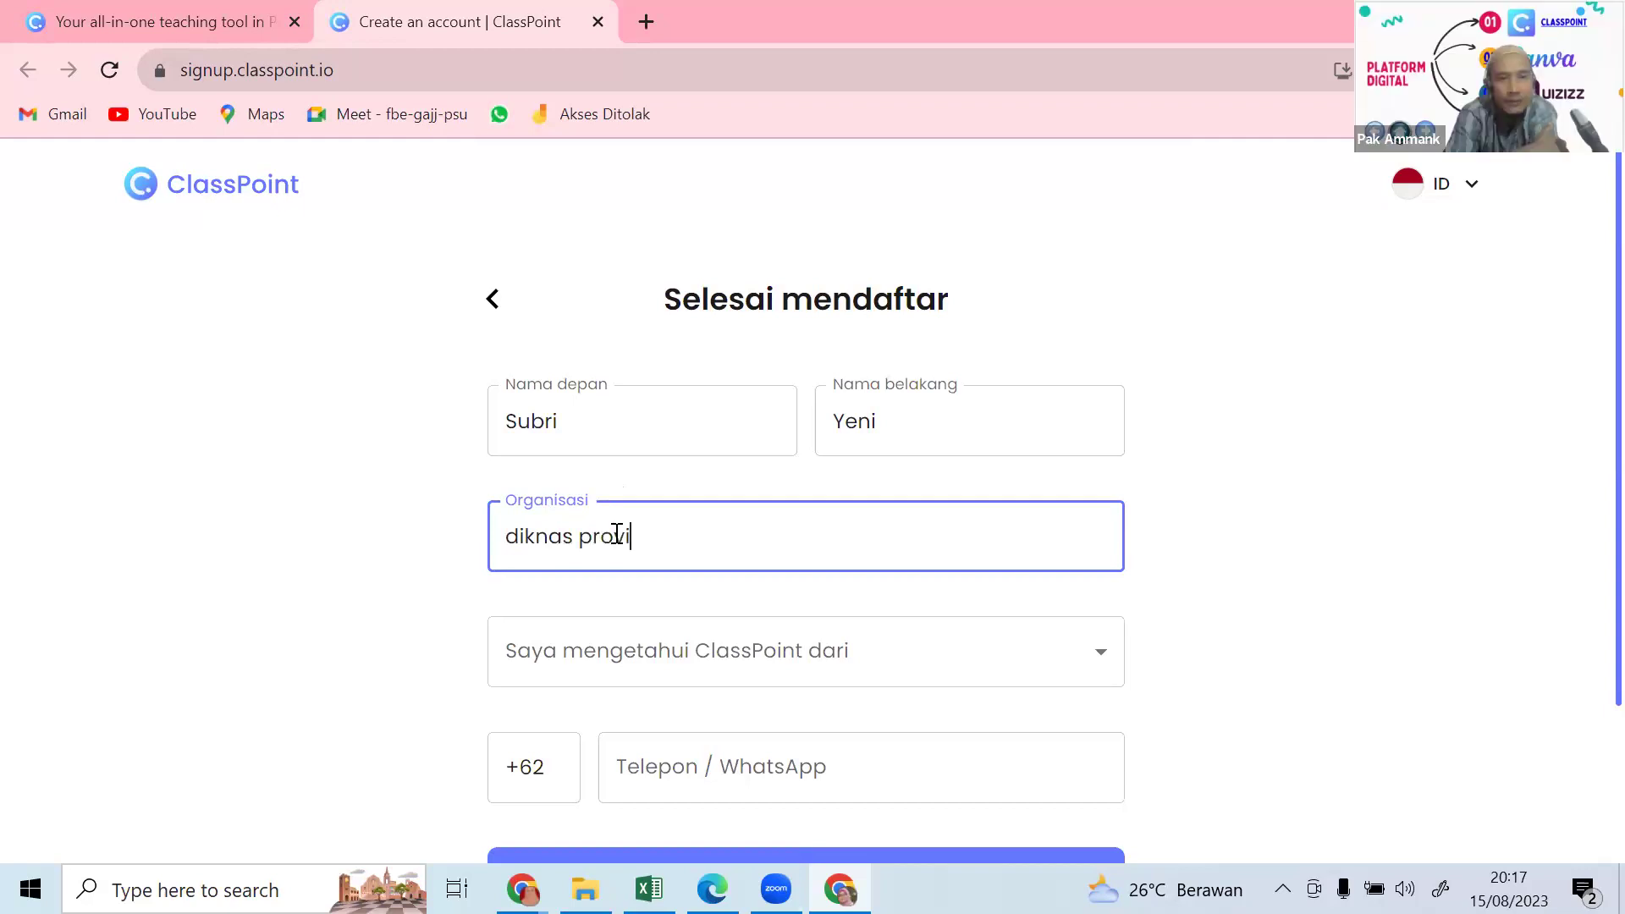
pyautogui.write('nsi sumatera barat')
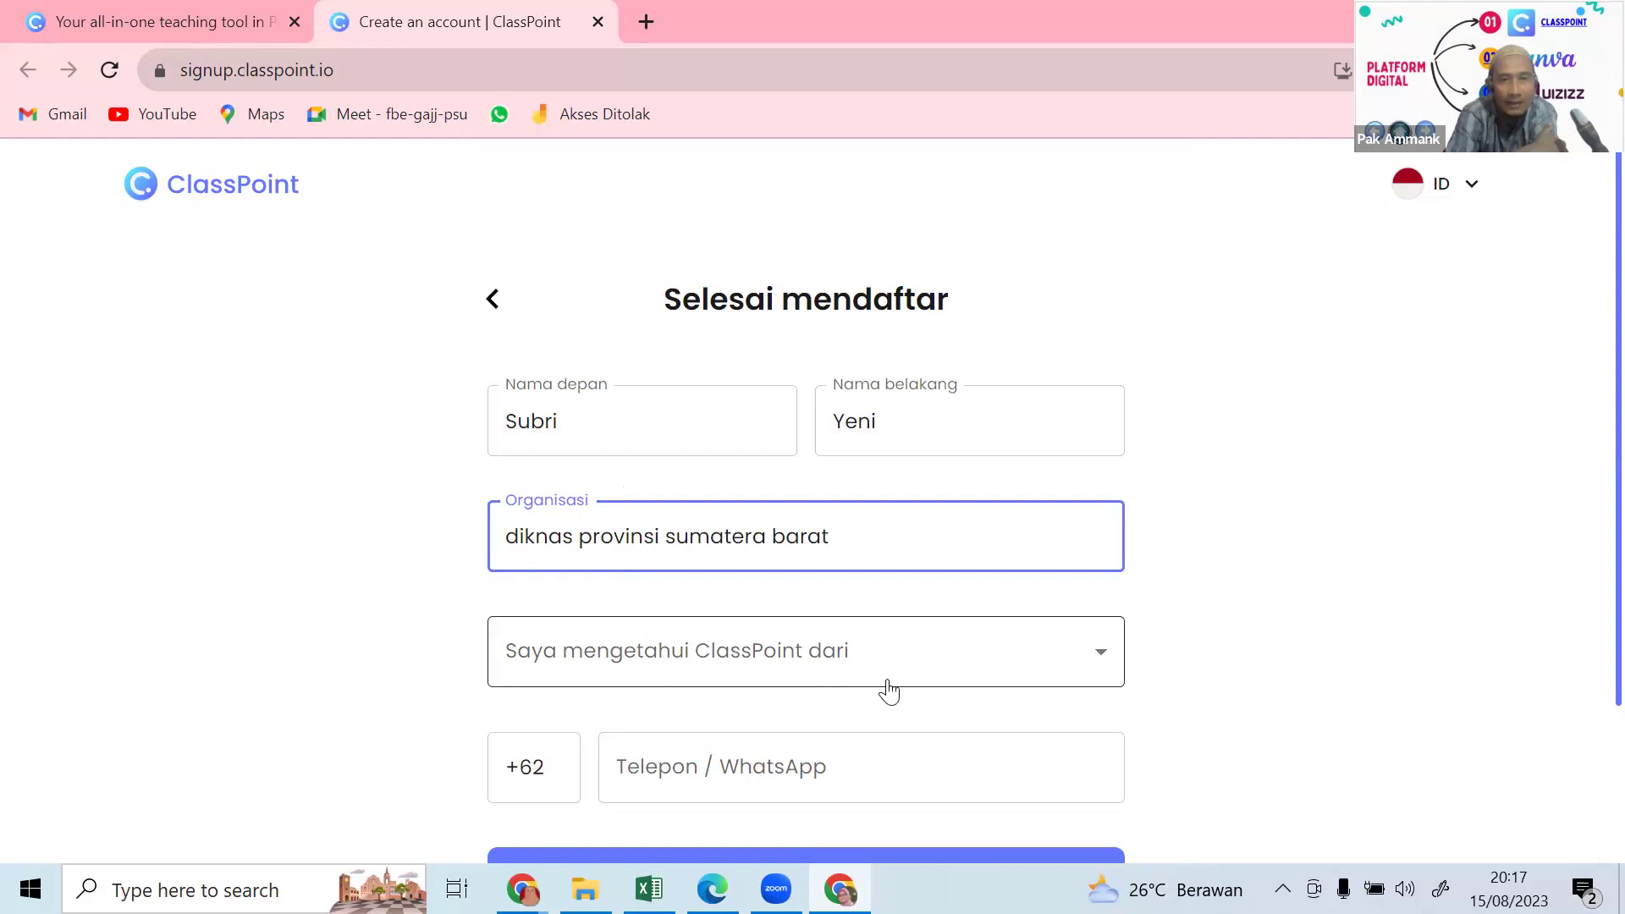
pyautogui.click(1101, 663)
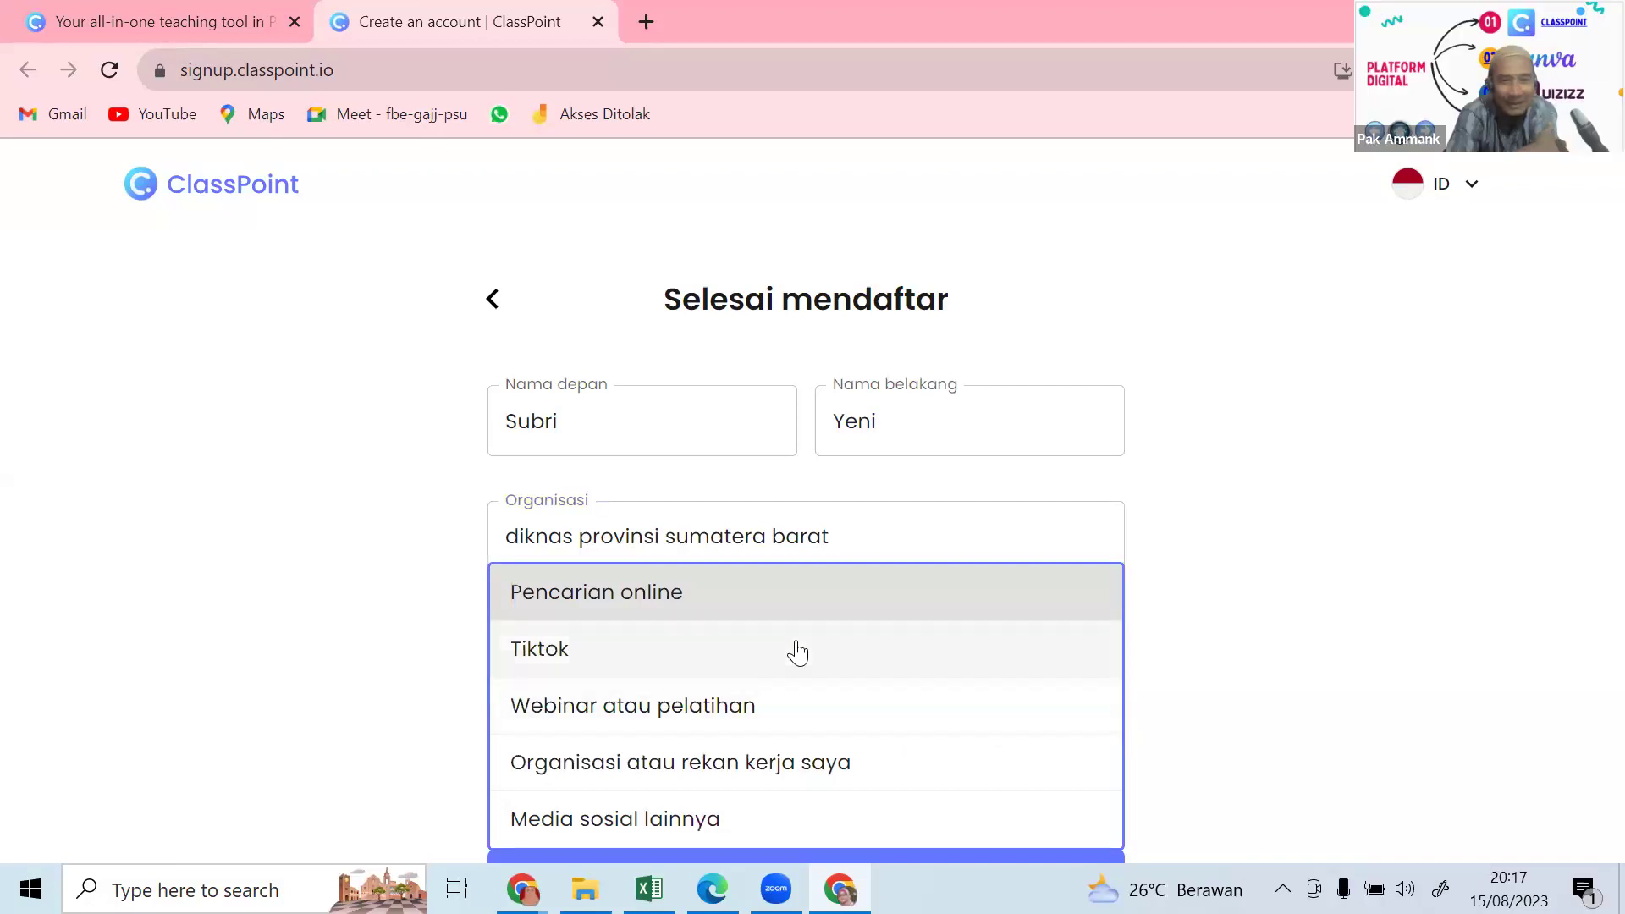
pyautogui.click(609, 709)
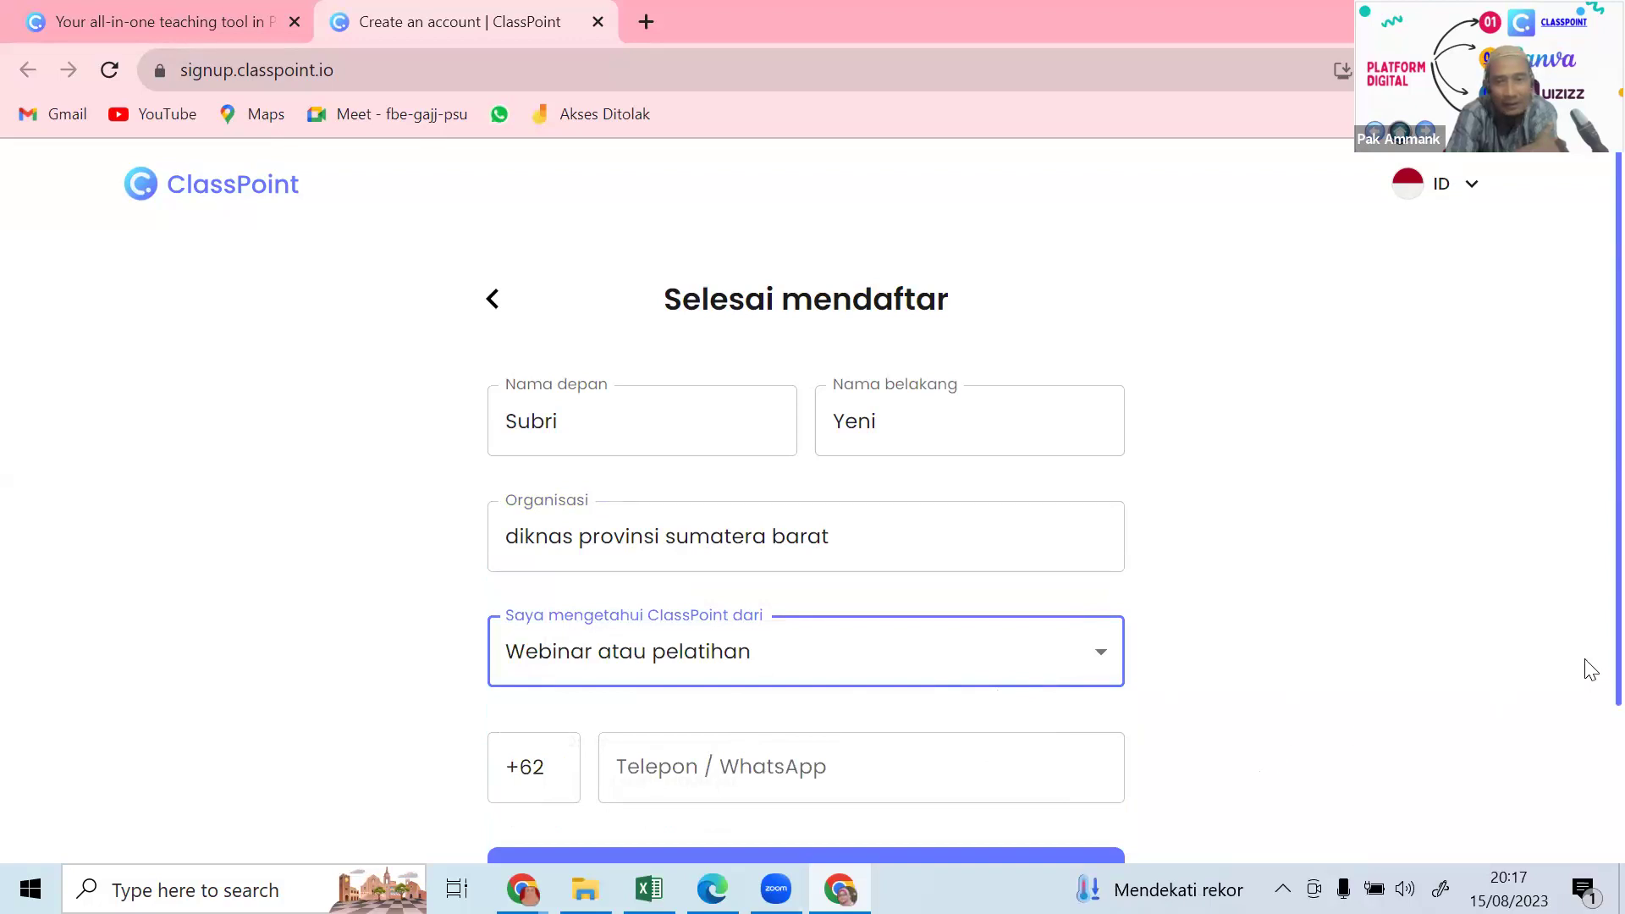
# Step: Enter the phone number in Telepon / WhatsApp and submit the form with Lanjutkan
pyautogui.scroll(-1, 1585, 720)
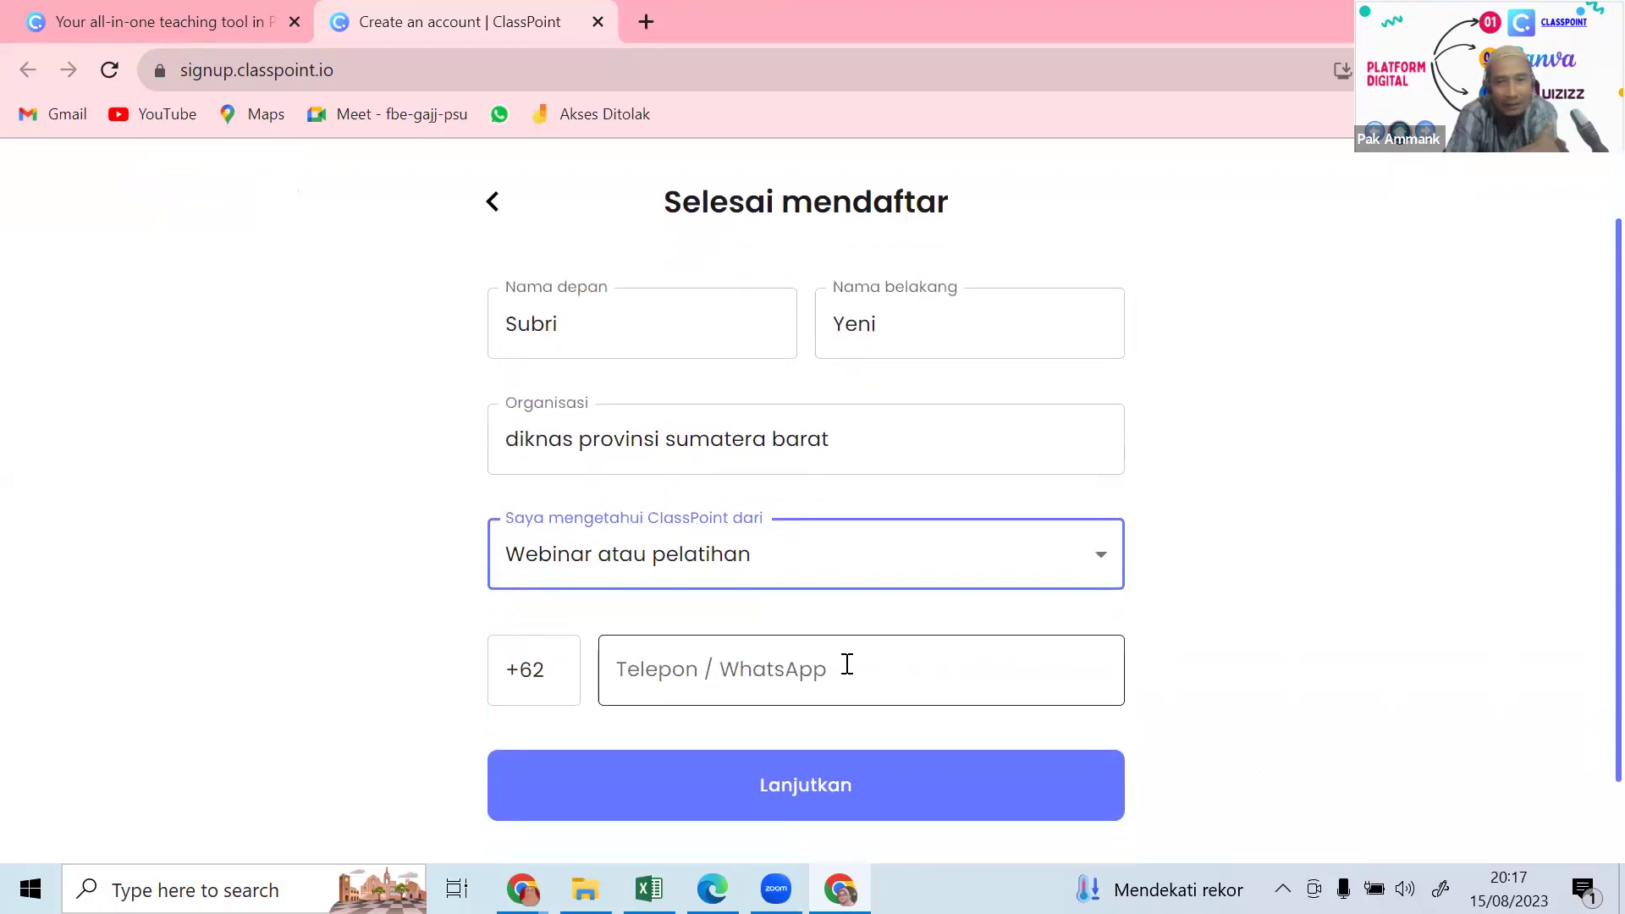
pyautogui.click(629, 669)
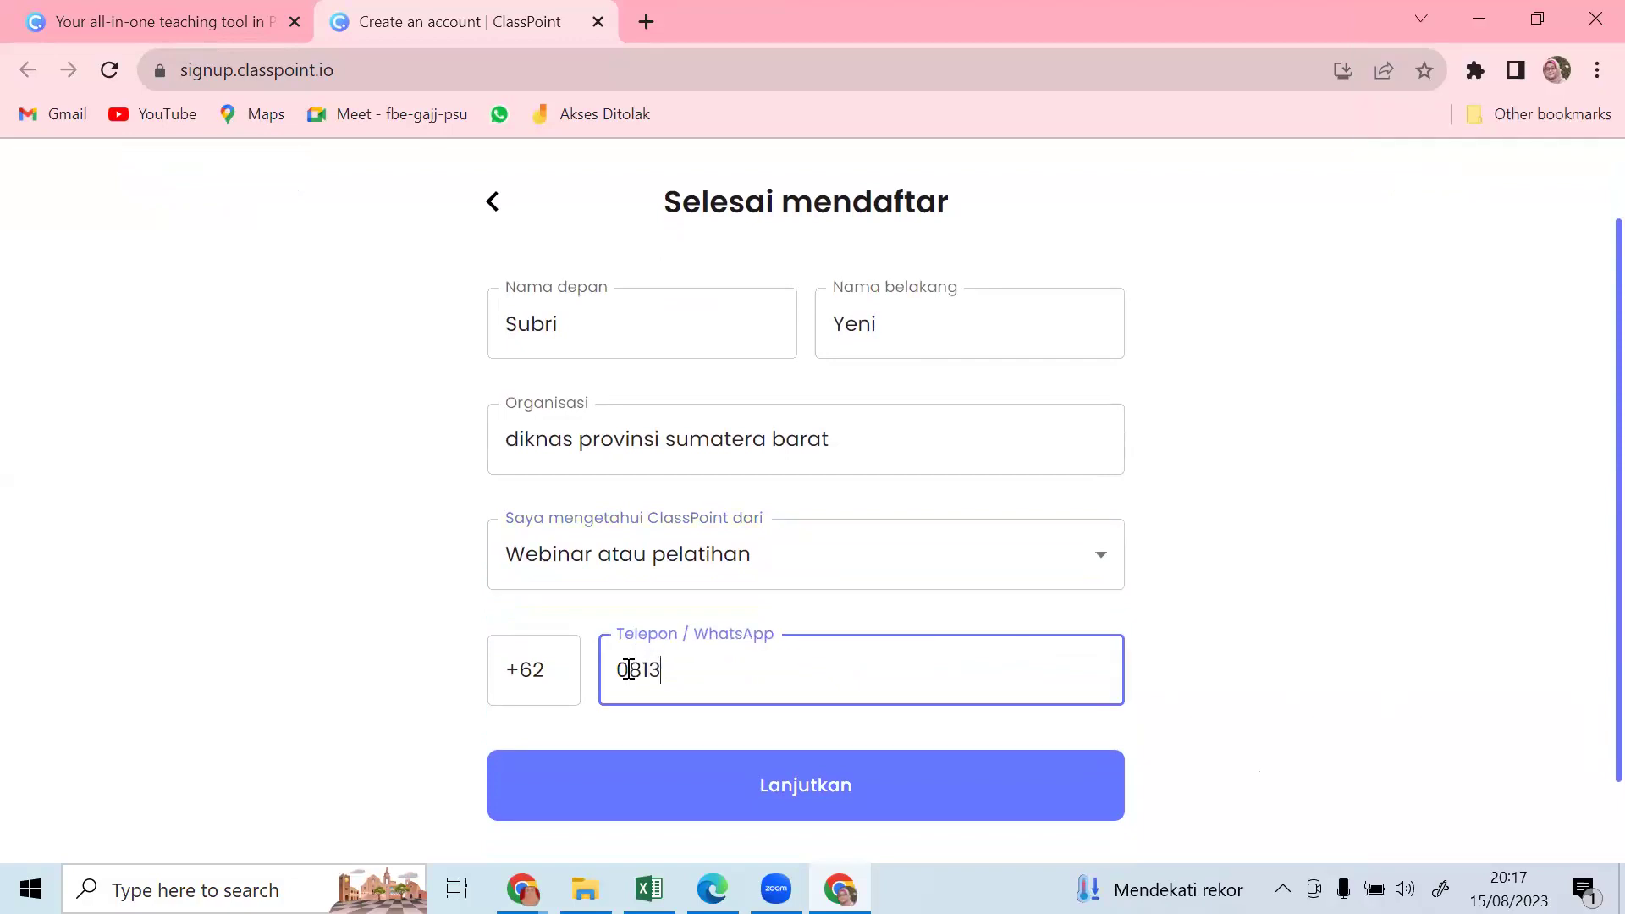
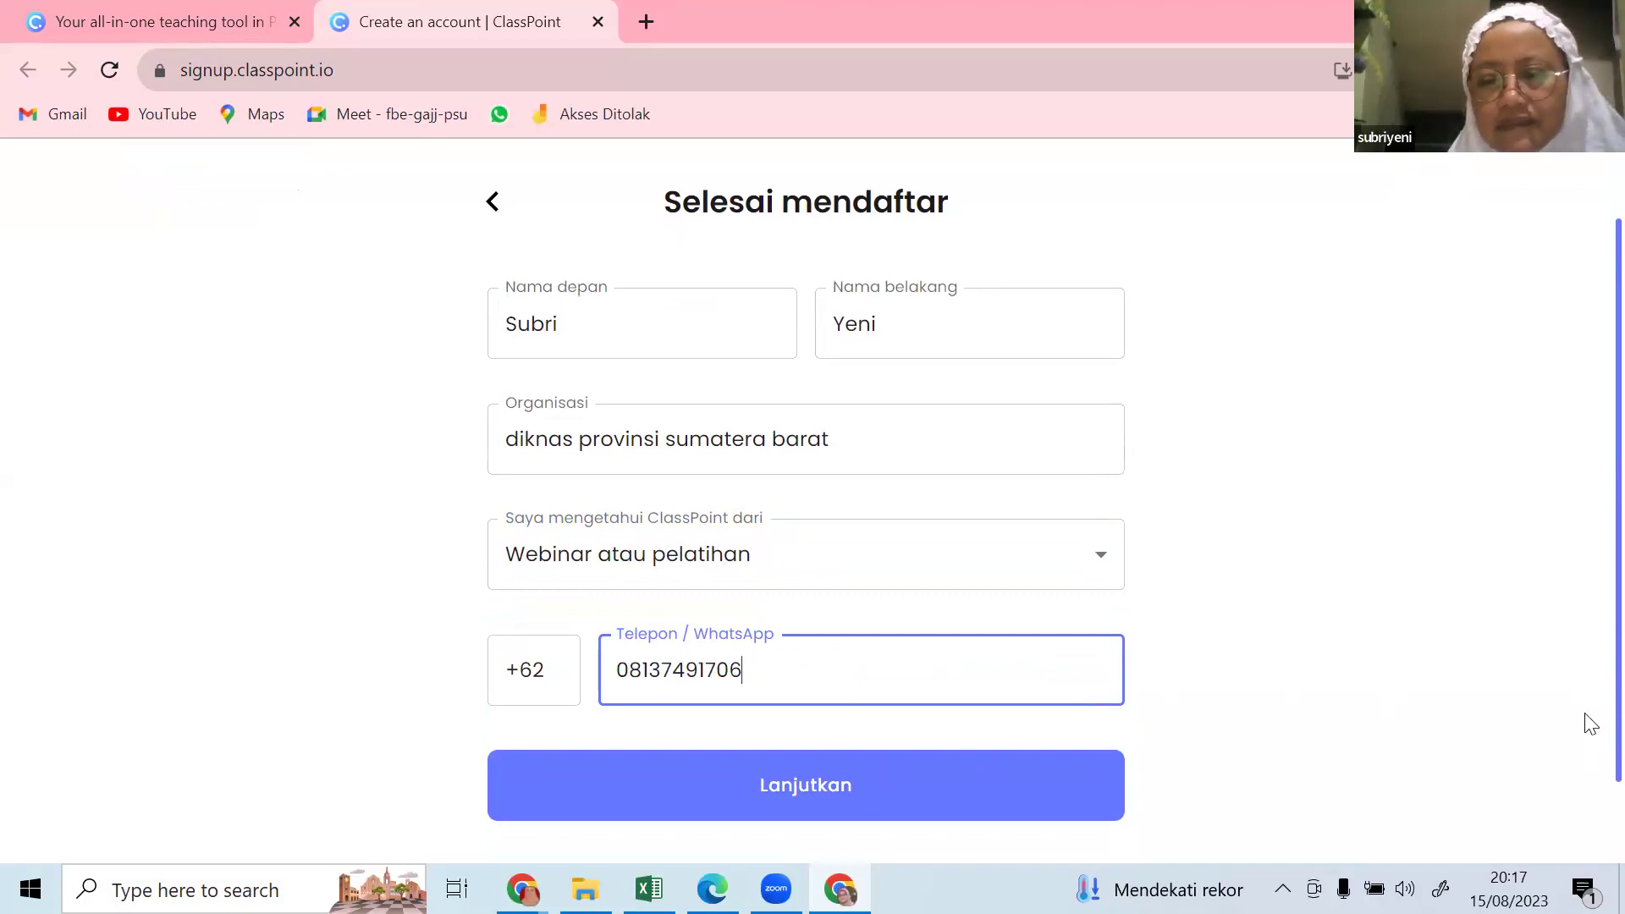
pyautogui.scroll(-2, 1585, 743)
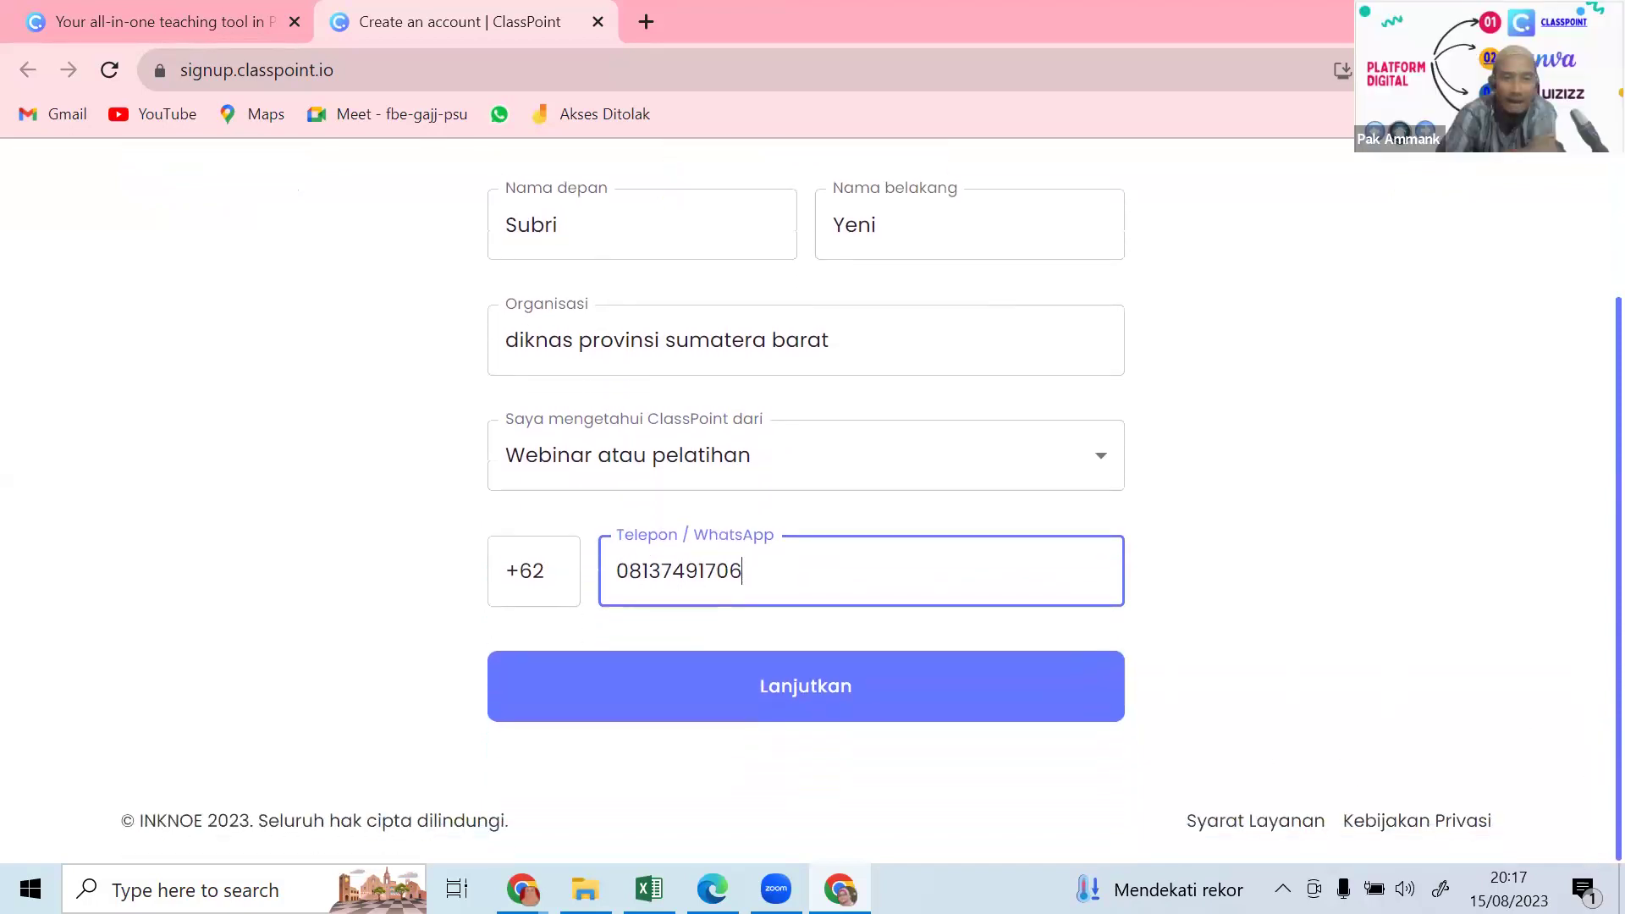
pyautogui.click(817, 688)
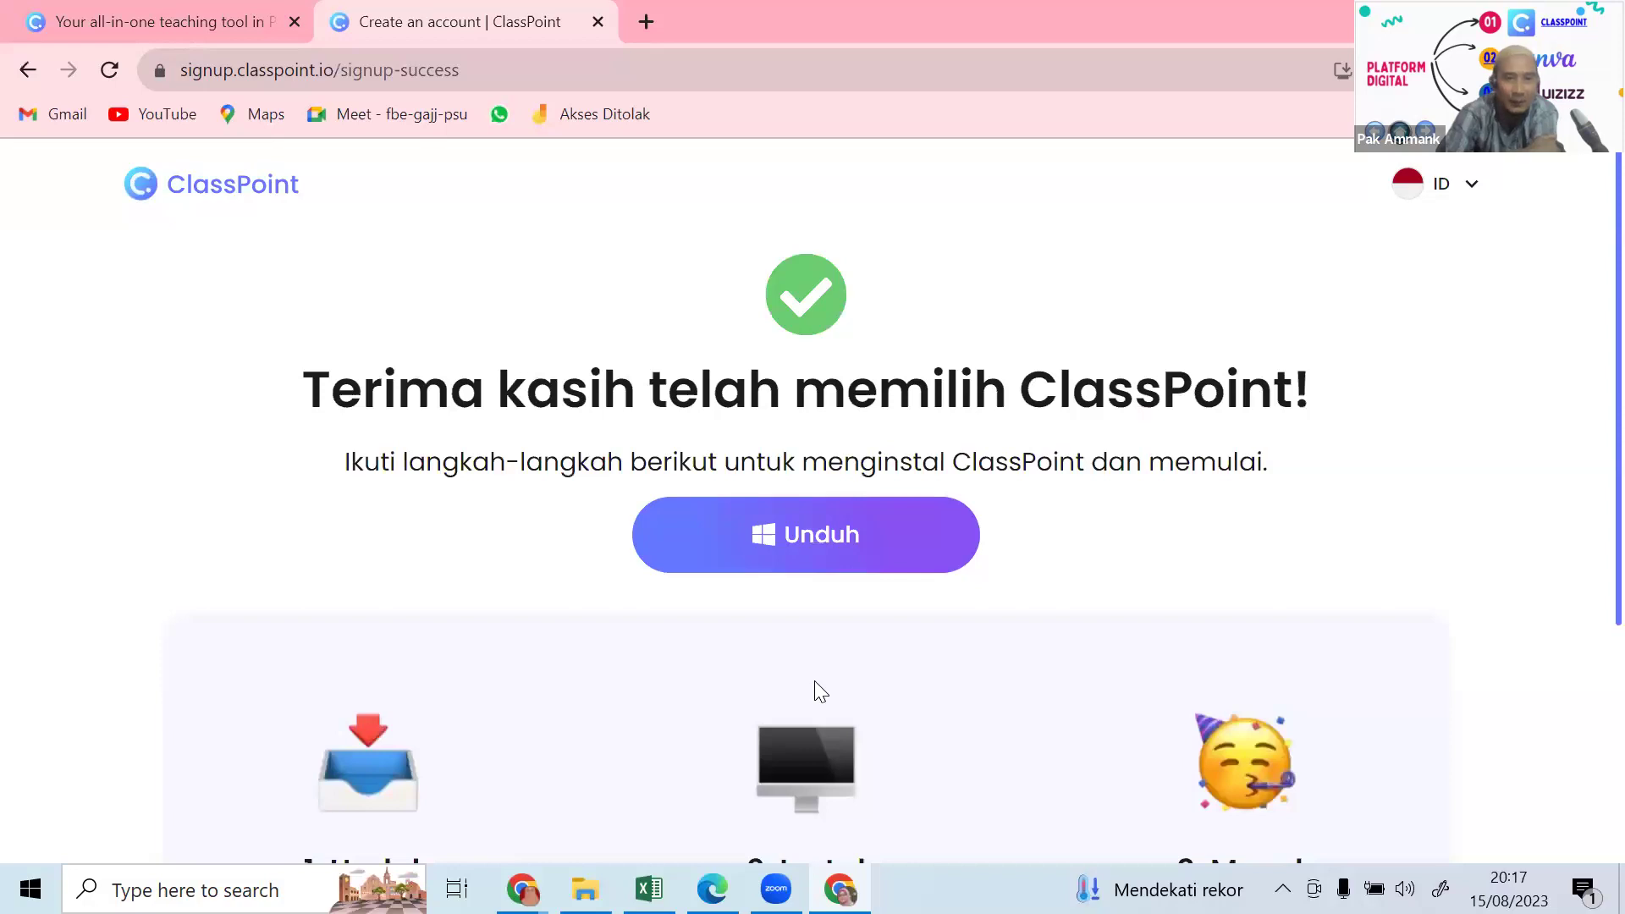
# Step: Download the ClassPoint installer via Unduh and show Chrome's recent downloads
pyautogui.click(801, 547)
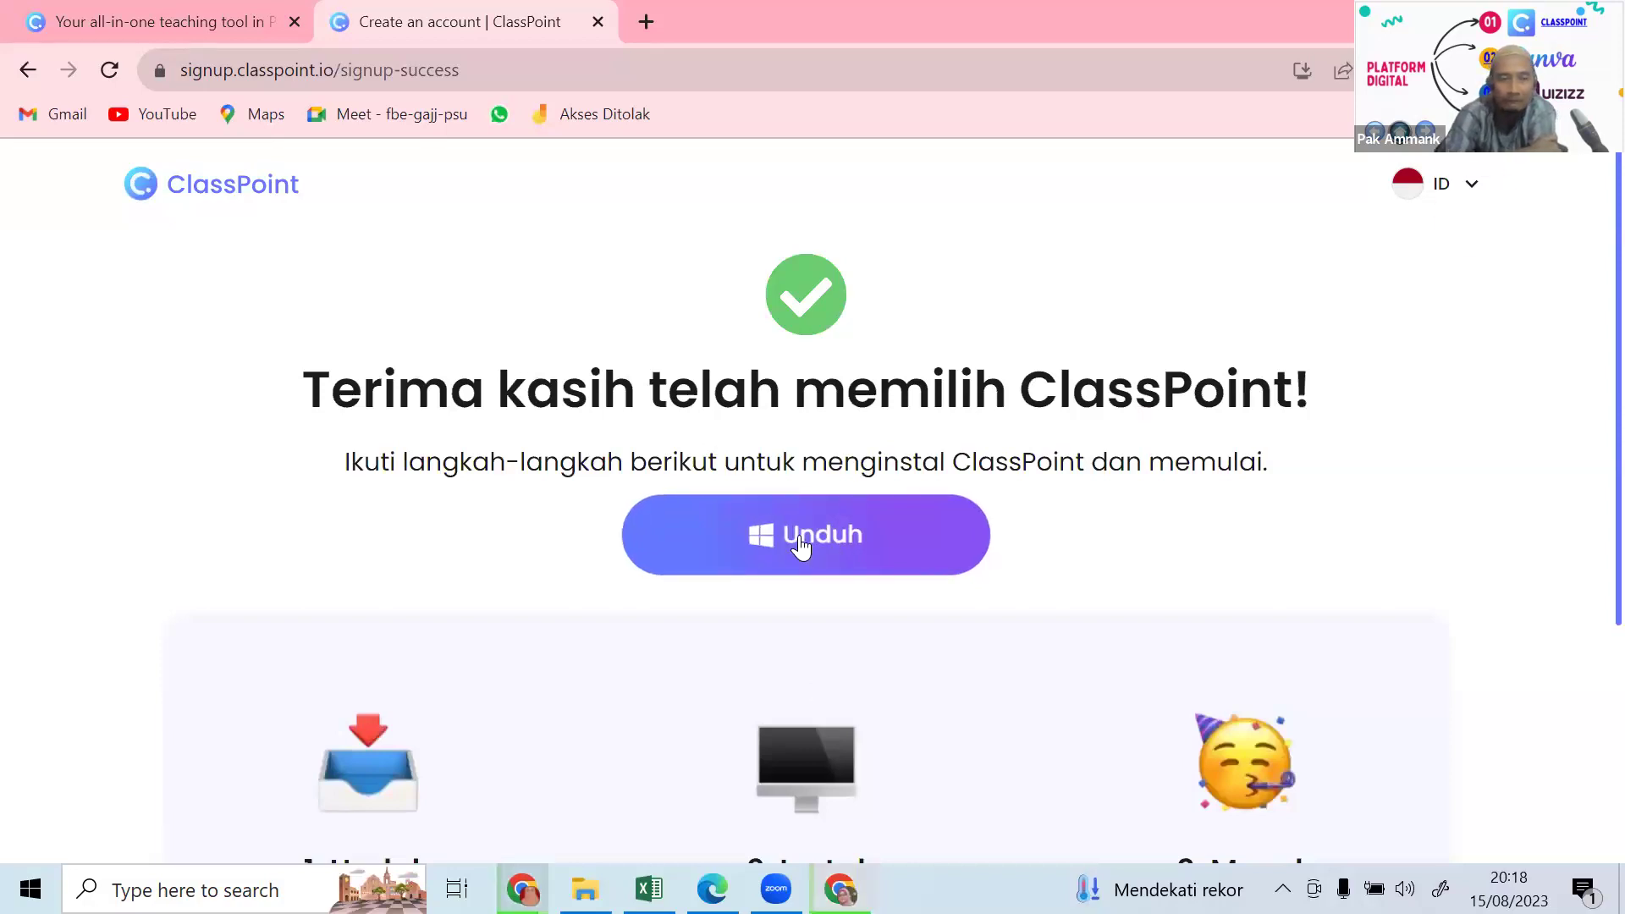
pyautogui.click(800, 547)
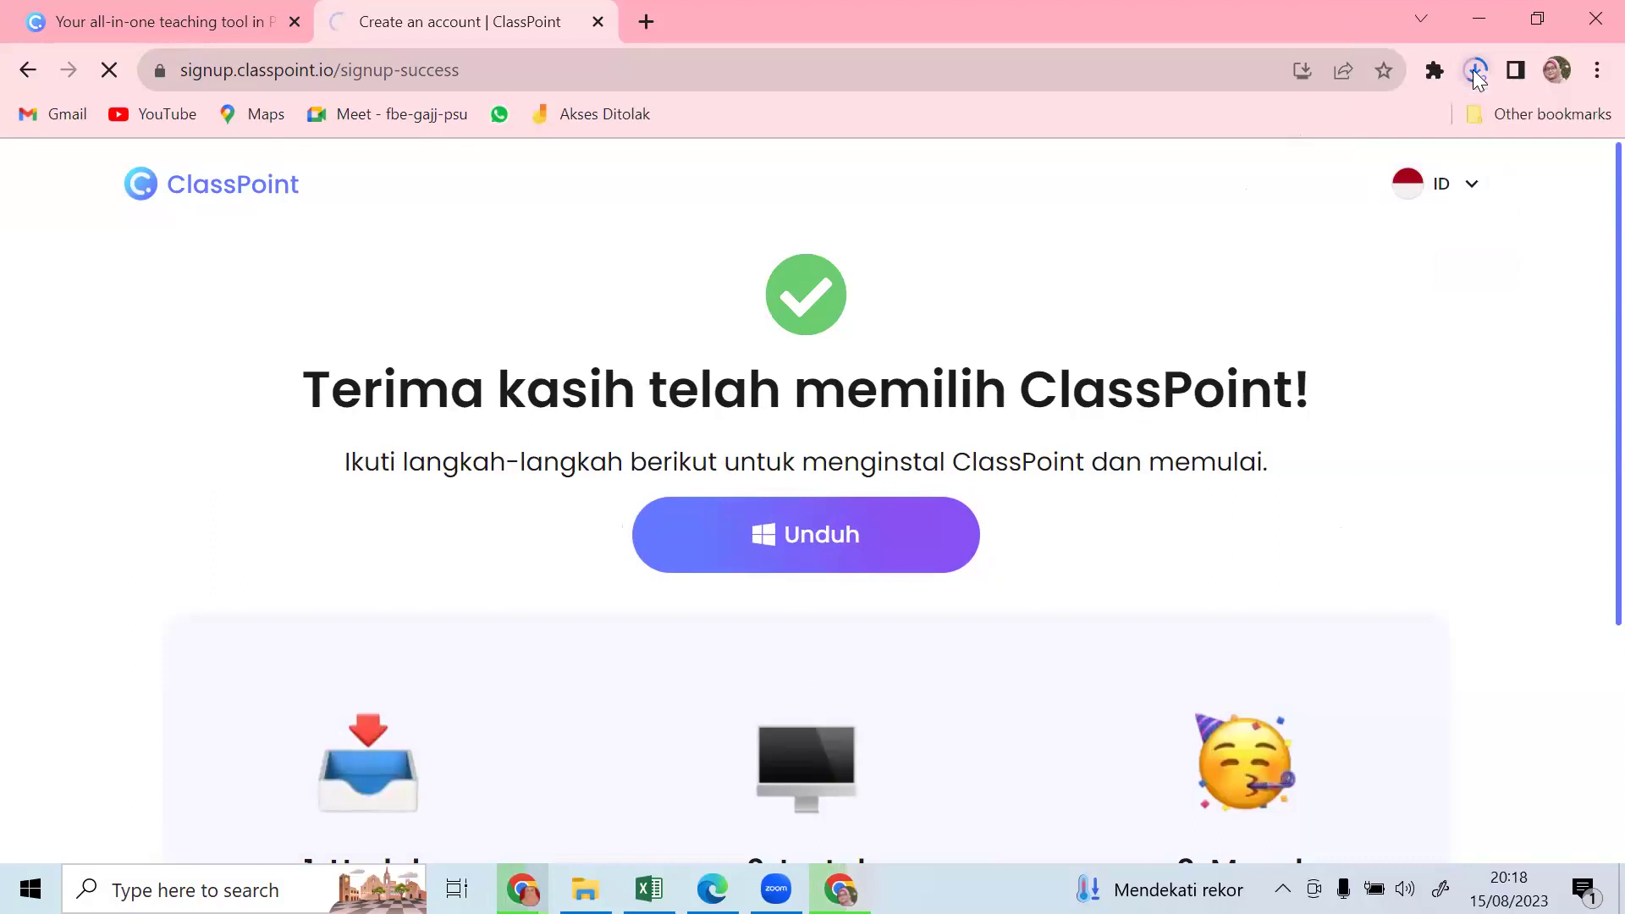
pyautogui.click(1477, 71)
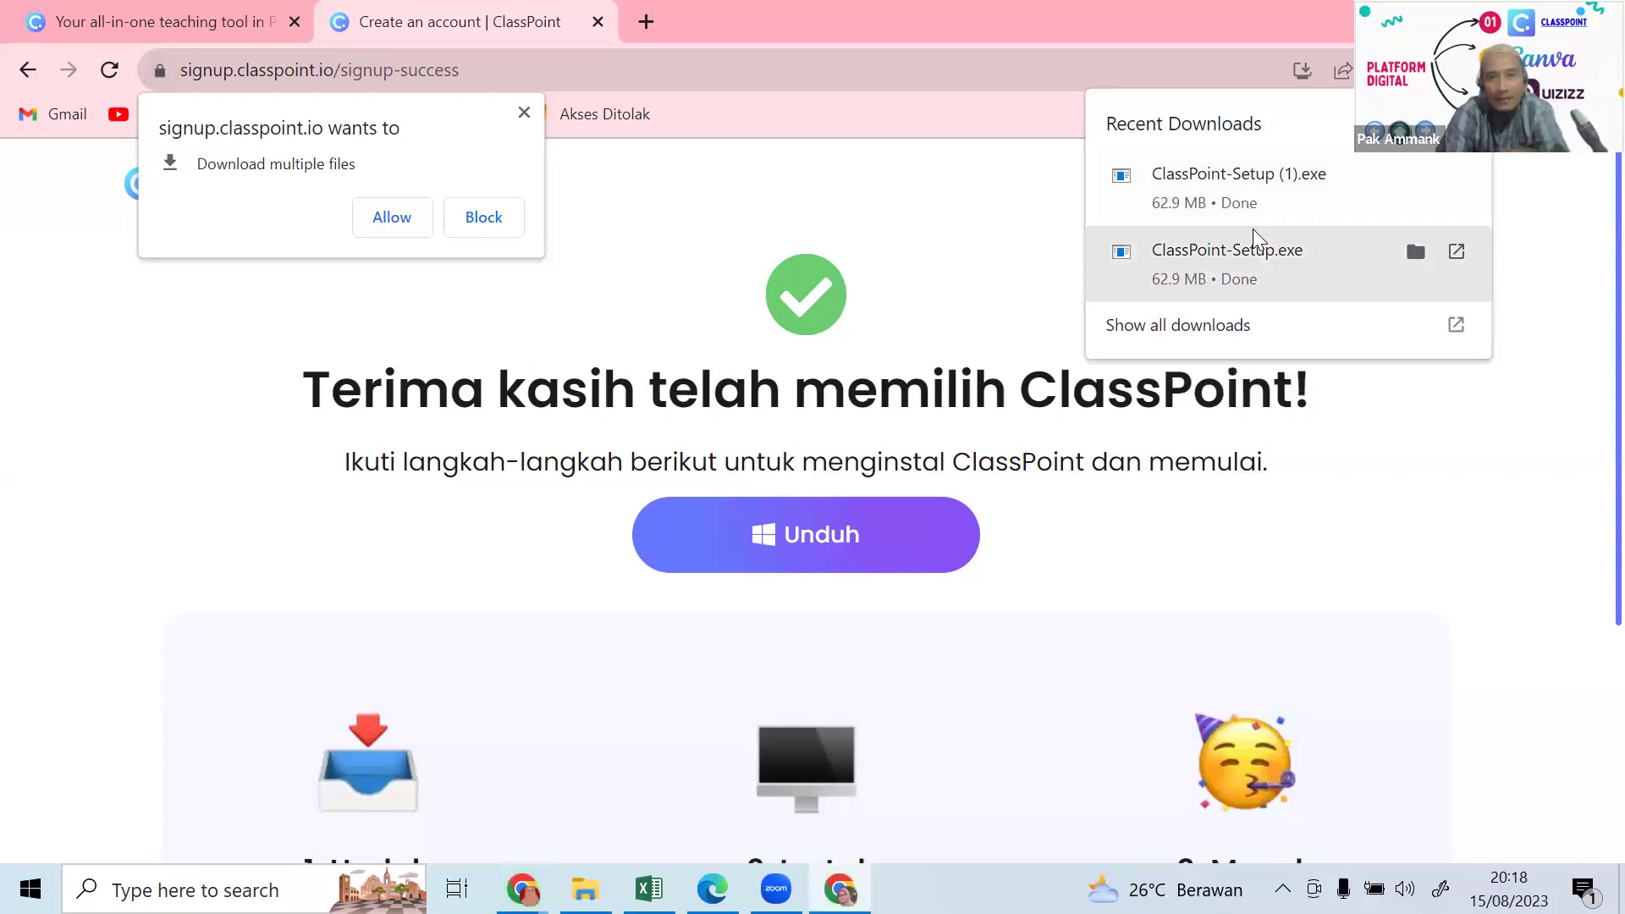
# Step: Run the downloaded ClassPoint installer, then return to the ClassPoint success page
pyautogui.click(1263, 182)
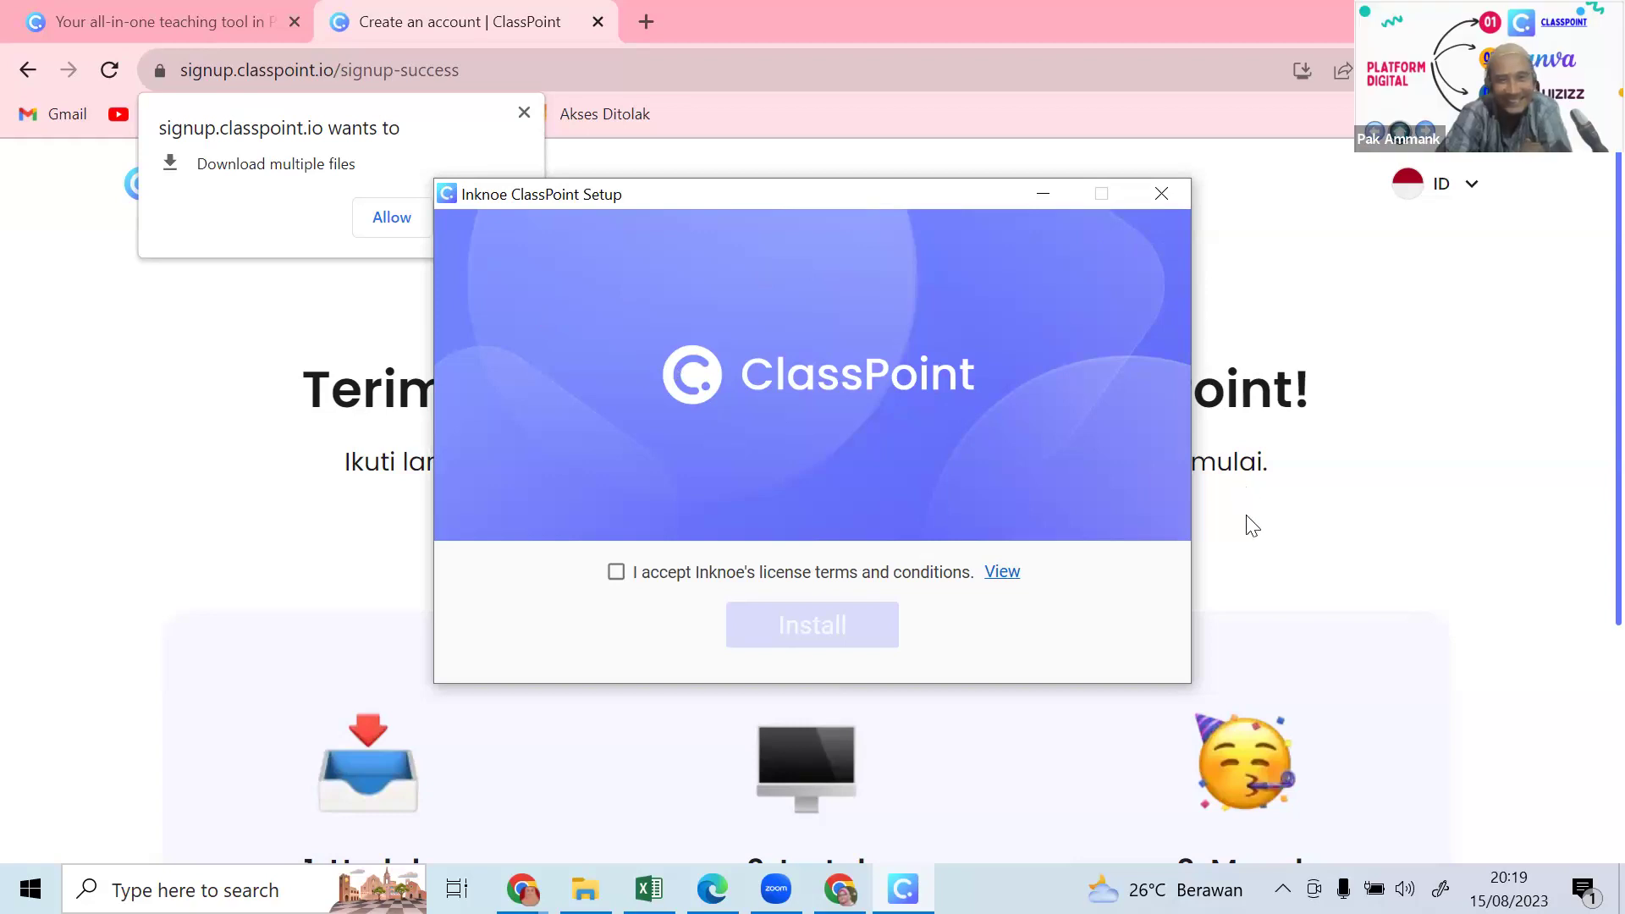
pyautogui.click(1591, 626)
pyautogui.scroll(-1, 1591, 631)
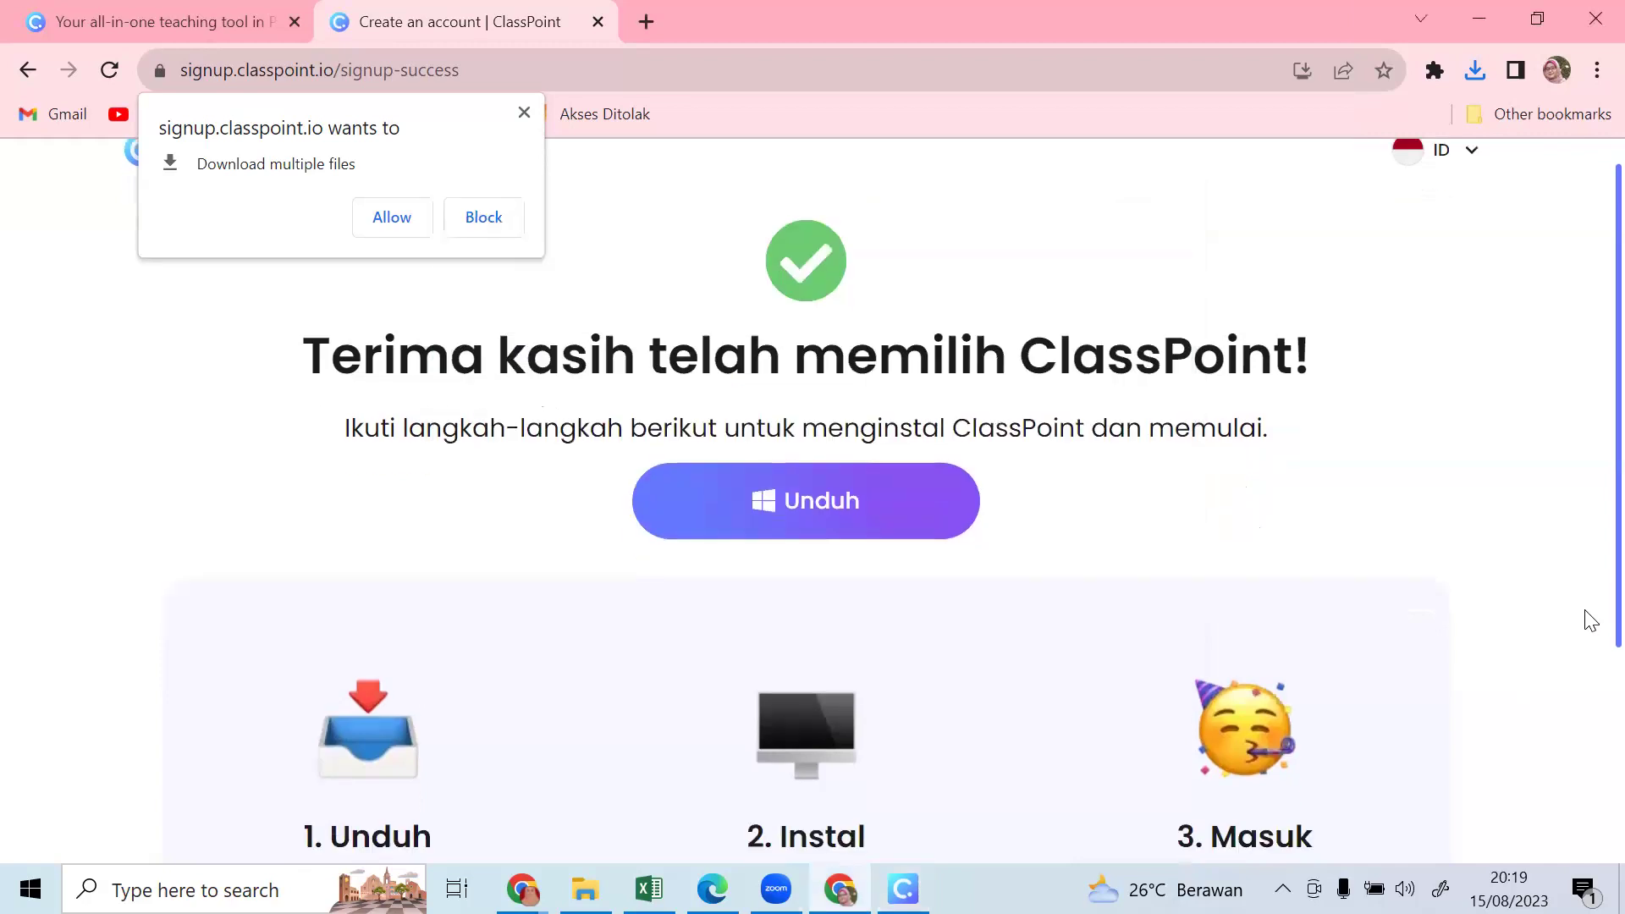
pyautogui.scroll(-2, 1591, 637)
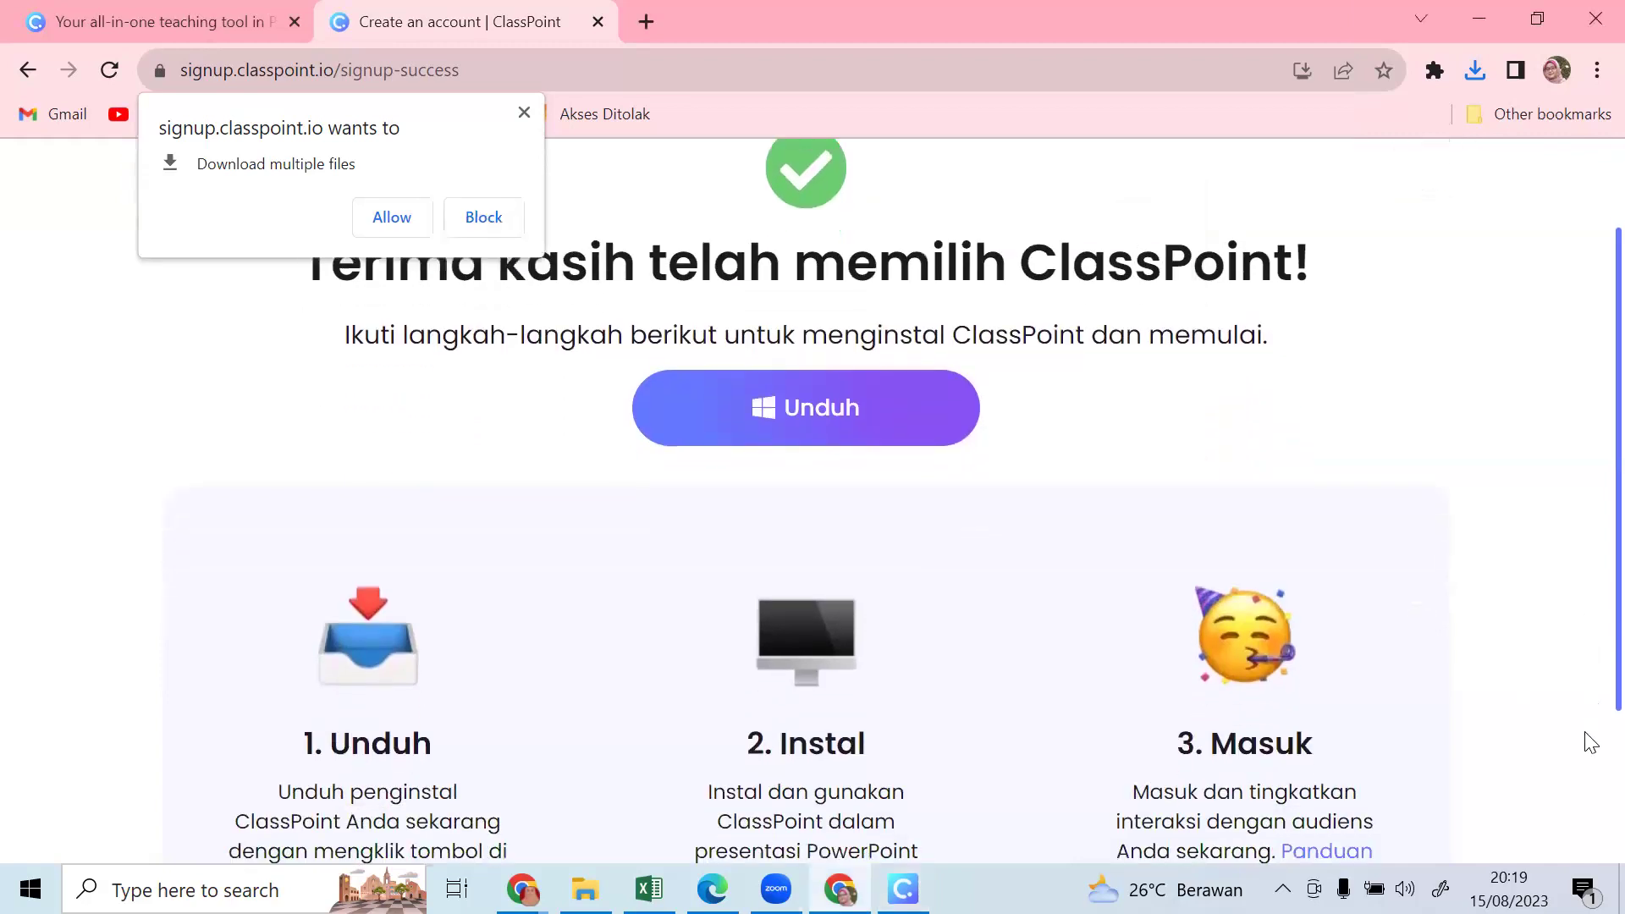
pyautogui.scroll(-1, 1591, 754)
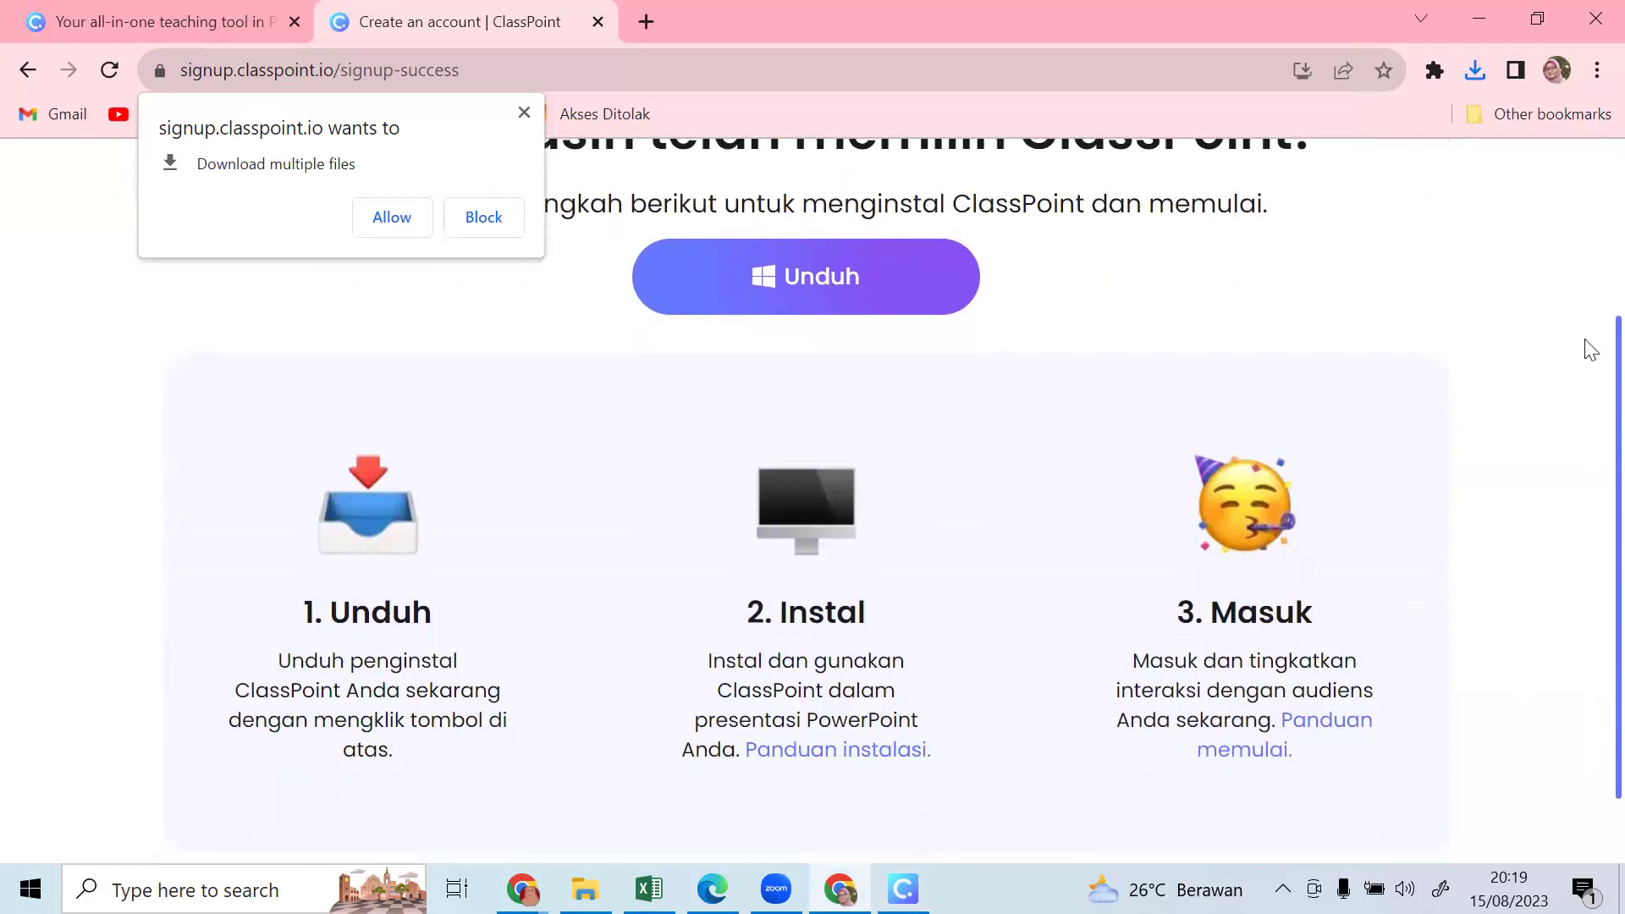
# Step: Download the installer again and launch ClassPoint-Setup (1).exe from the downloads list
pyautogui.click(815, 278)
pyautogui.click(1474, 71)
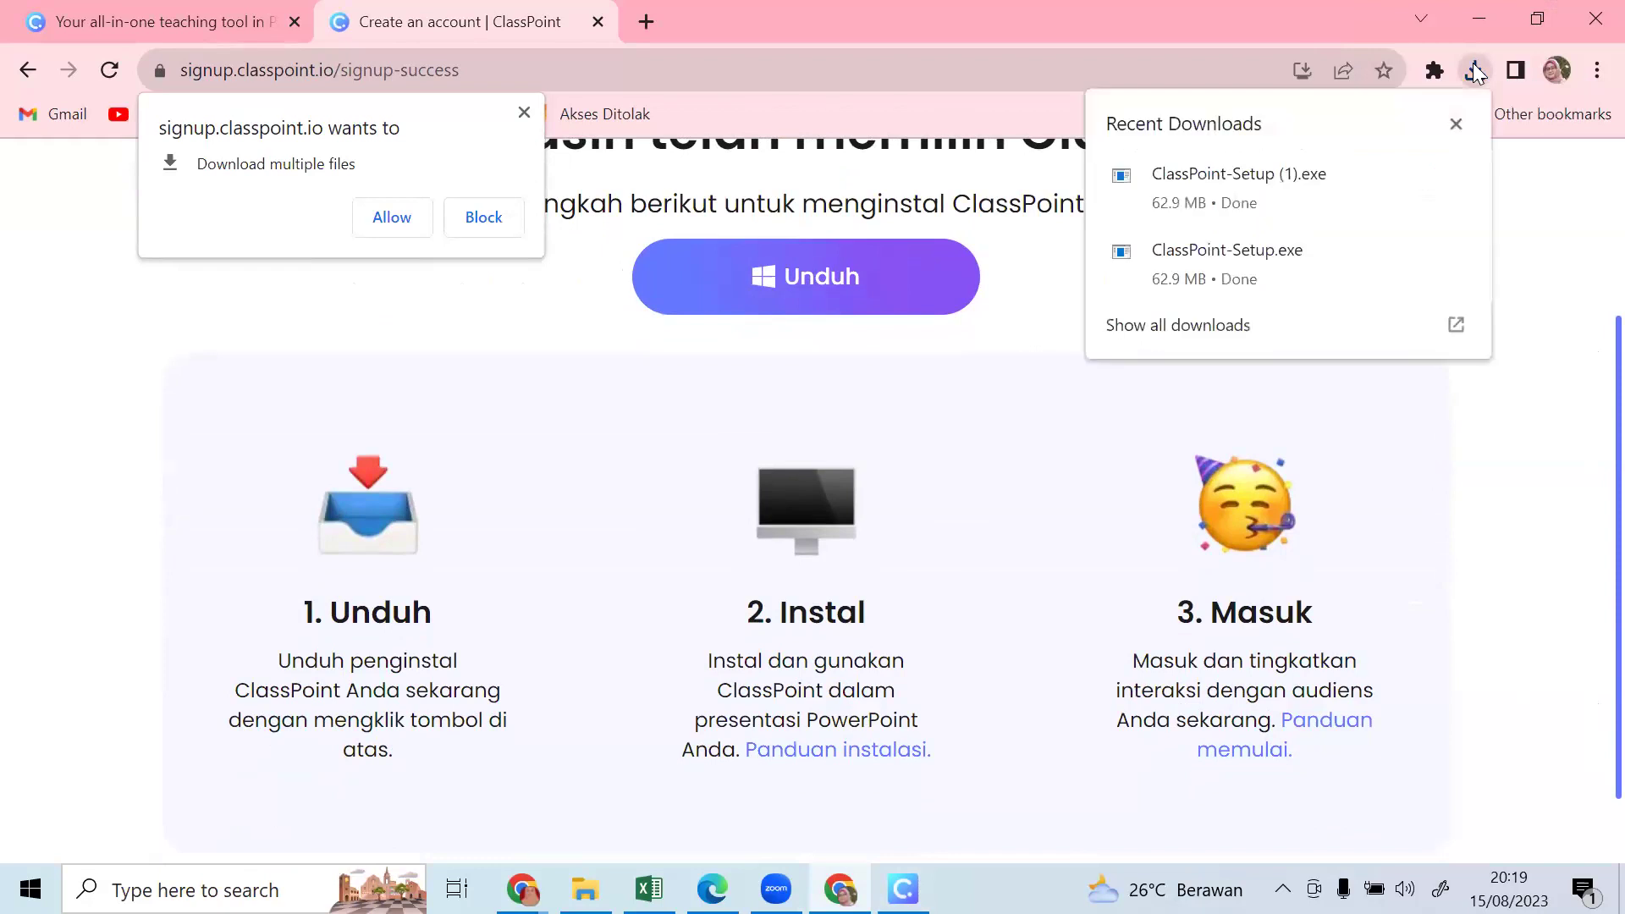
pyautogui.click(1225, 174)
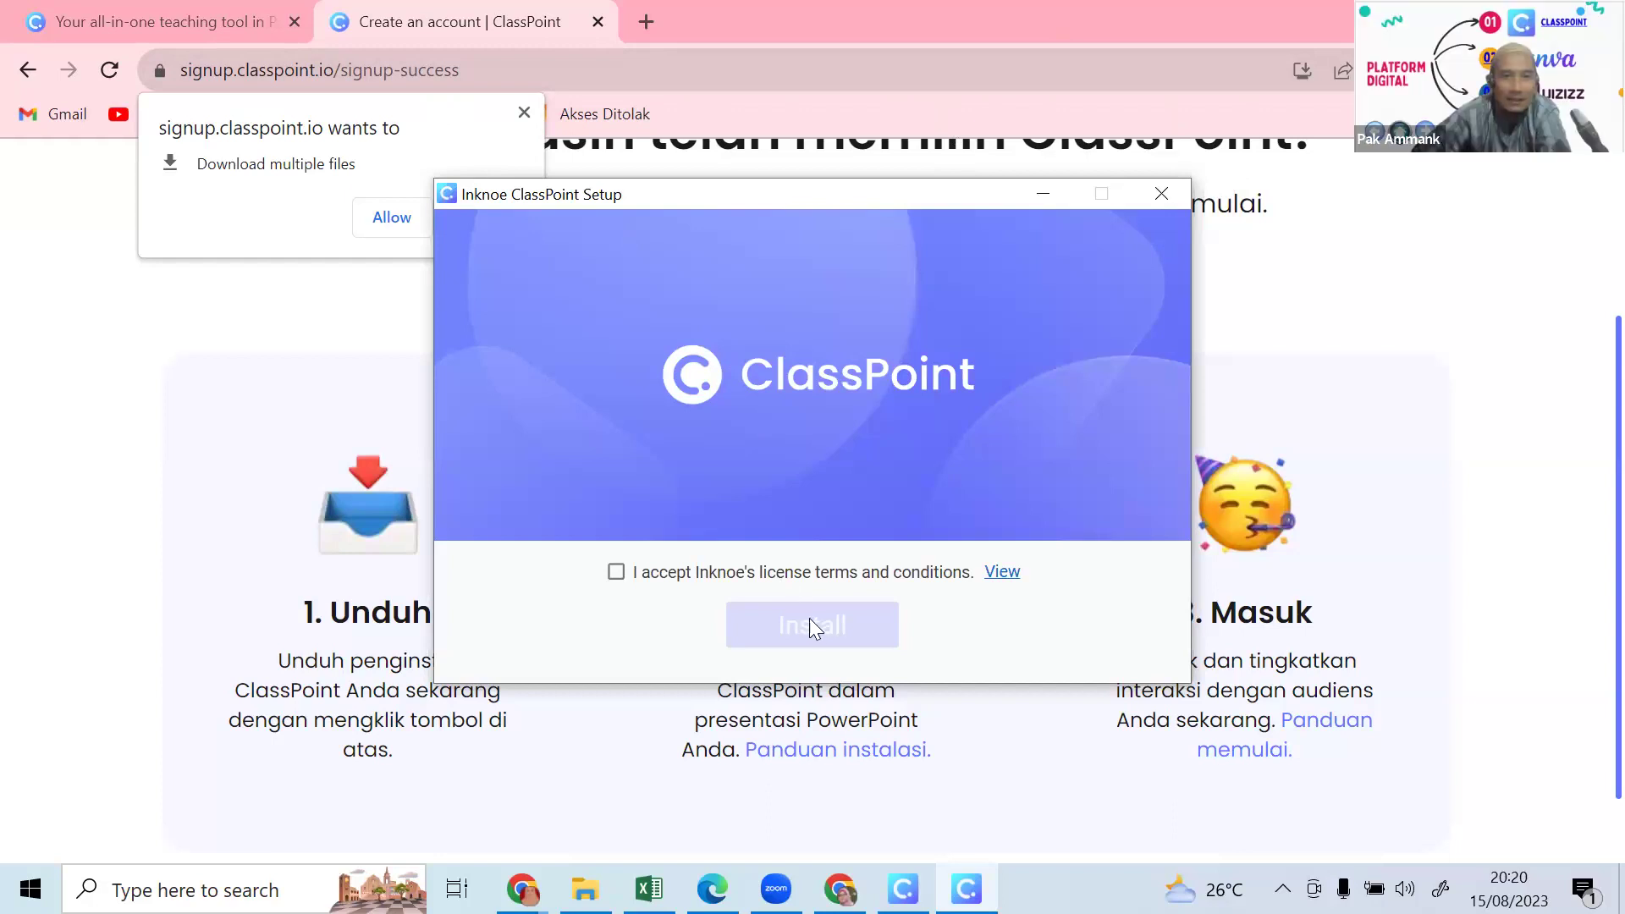
# Step: Accept the ClassPoint license terms and start the installation again
pyautogui.click(617, 576)
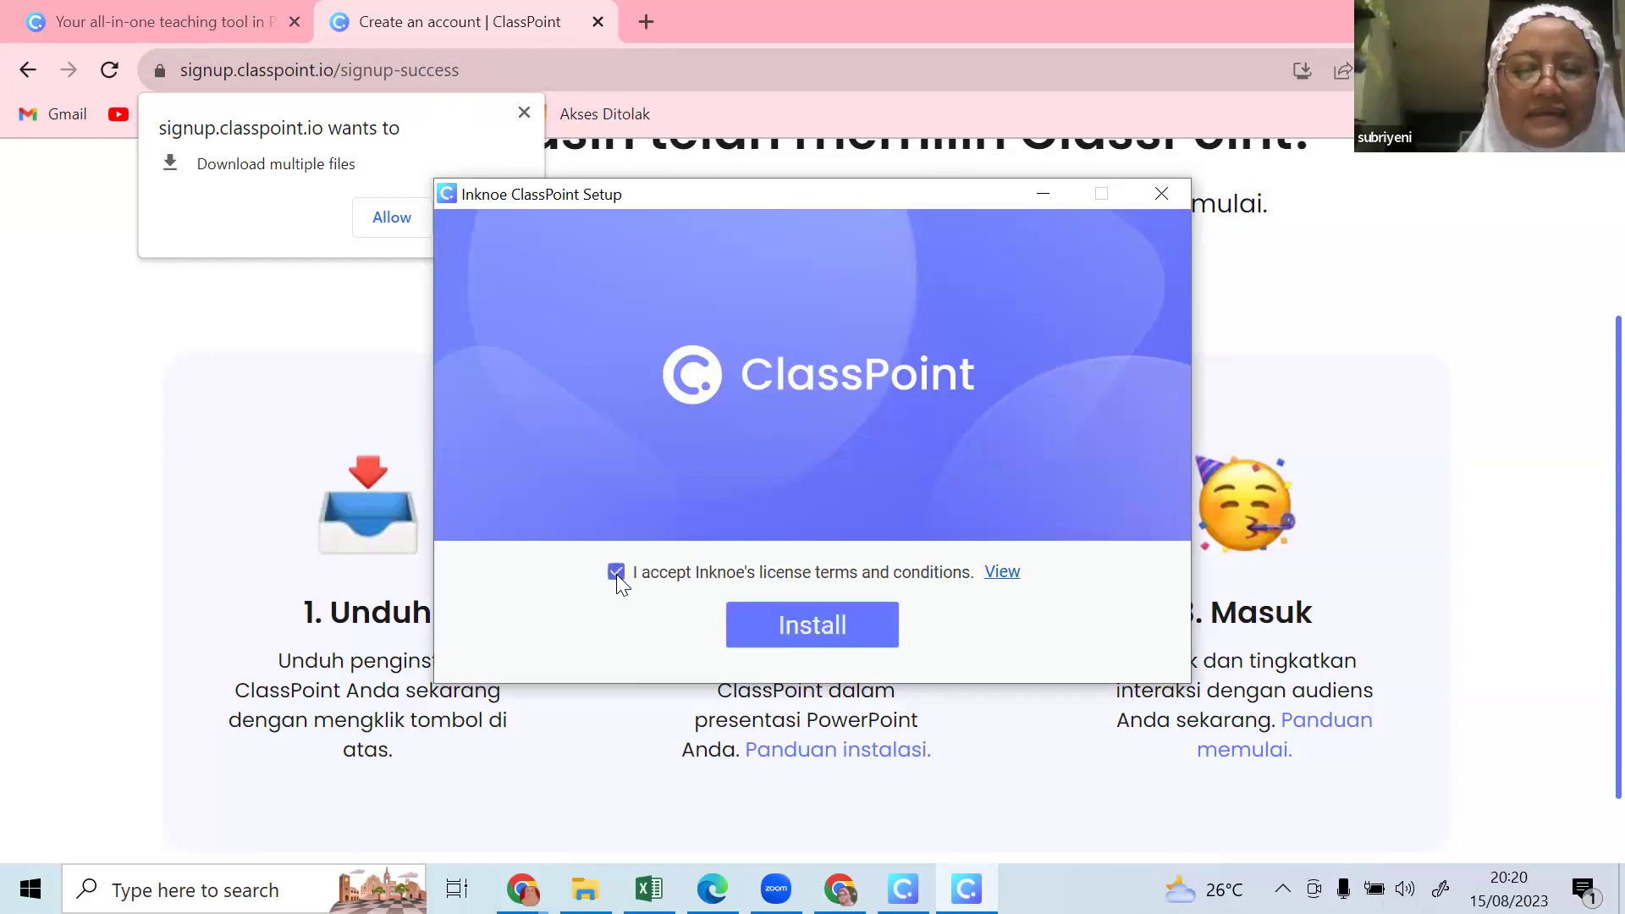
pyautogui.click(815, 633)
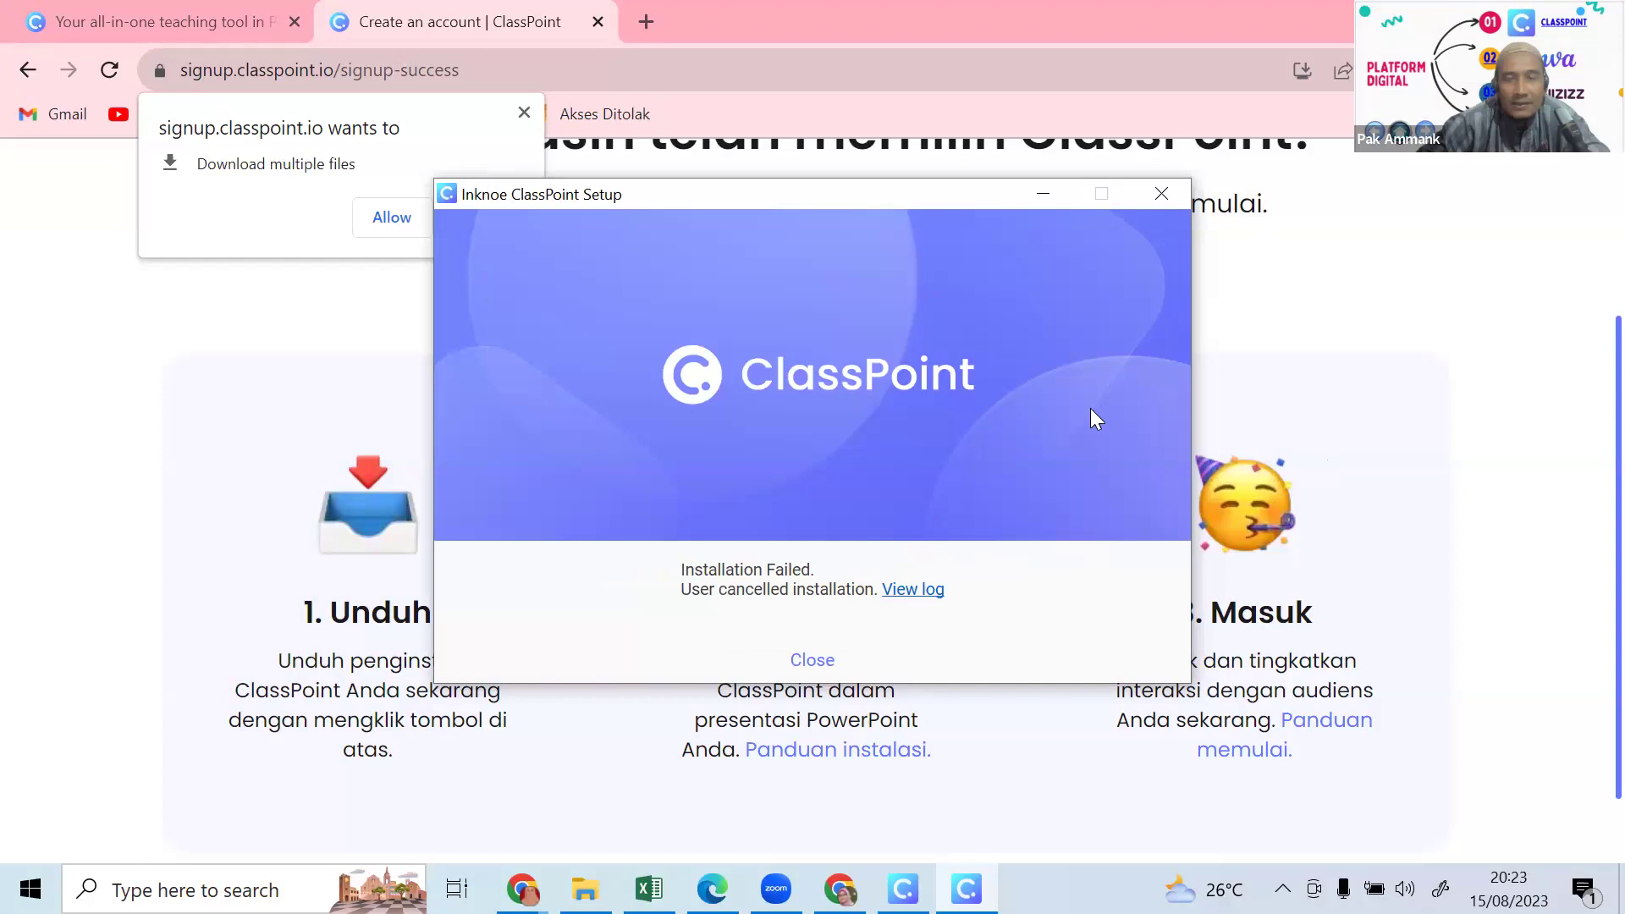
# Step: Close the failed ClassPoint Setup window with its title-bar X
pyautogui.click(1162, 193)
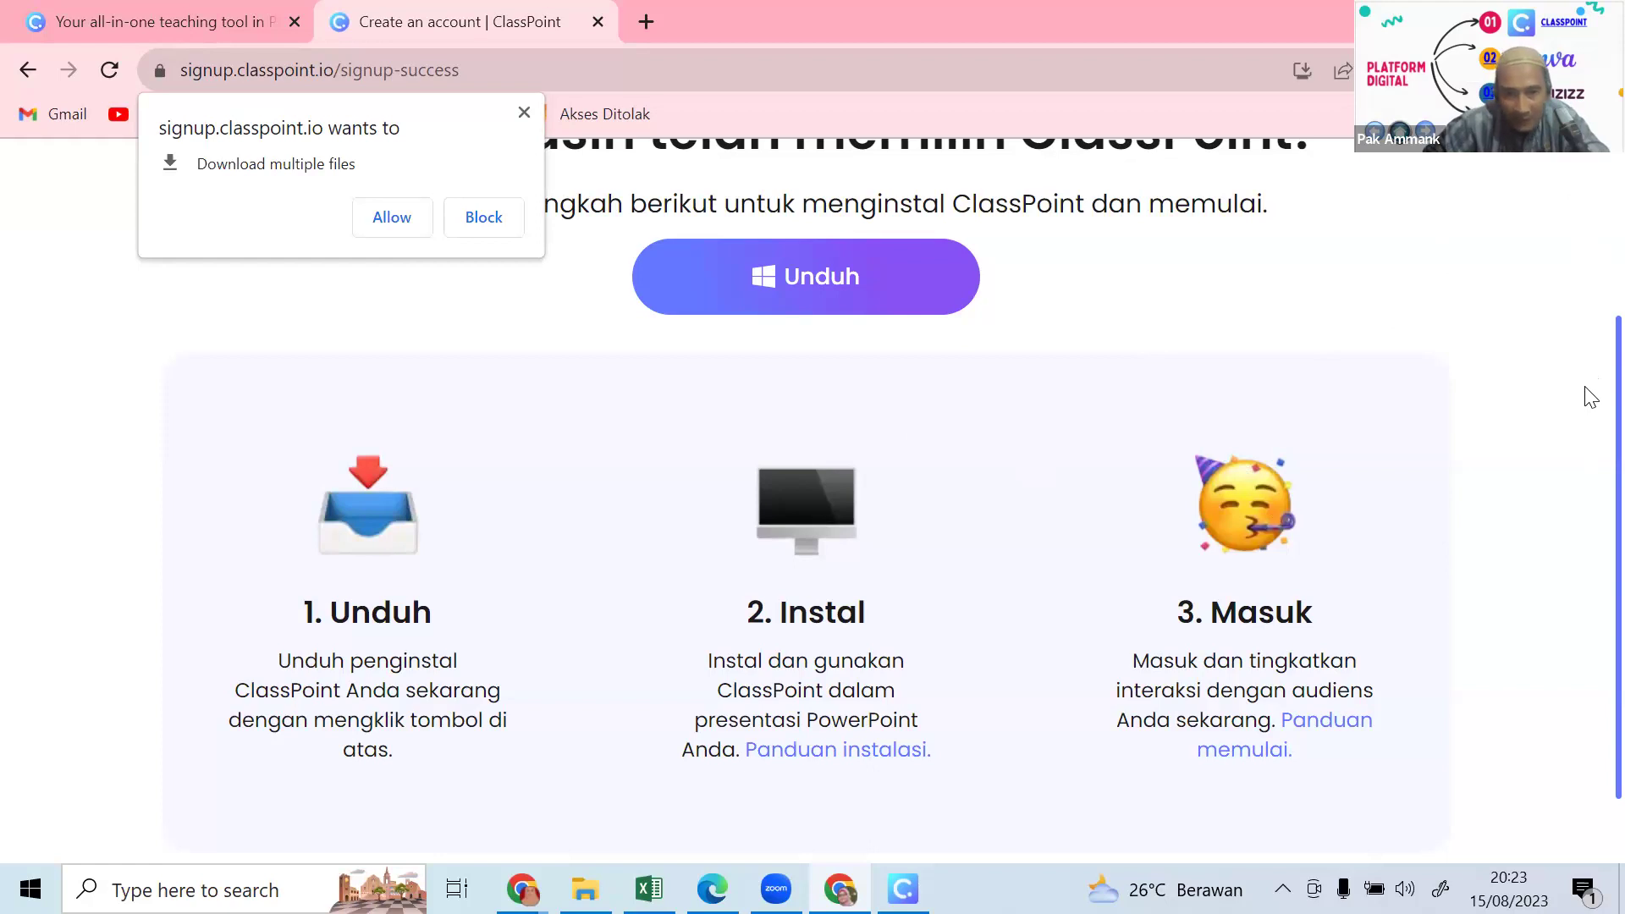
pyautogui.scroll(-1, 1590, 432)
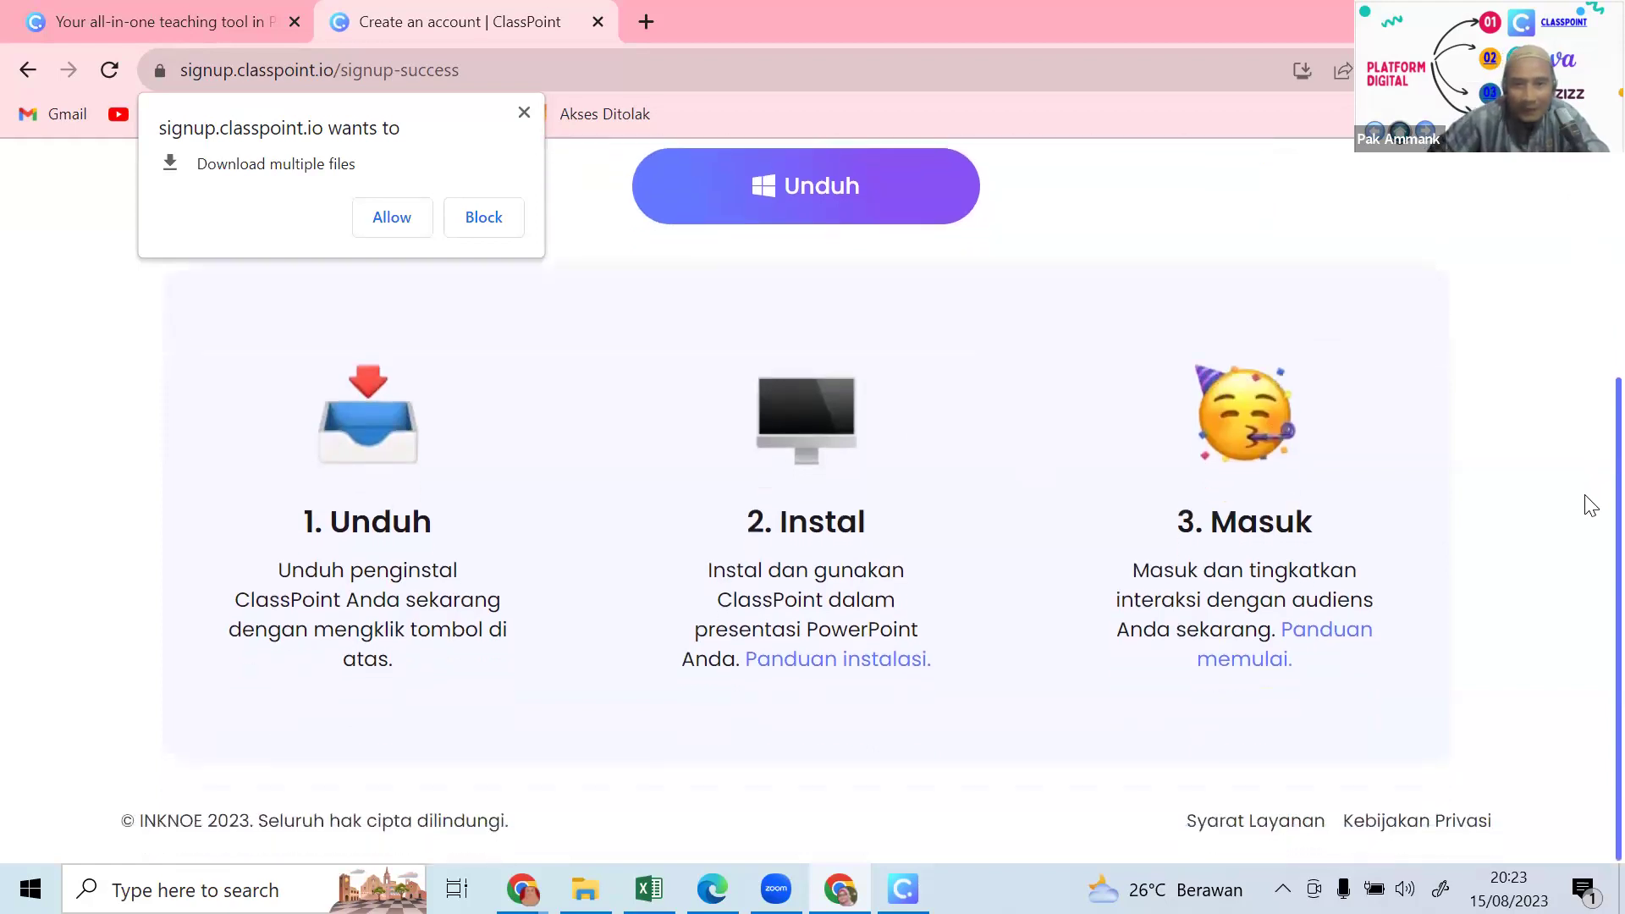
pyautogui.scroll(1, 1585, 474)
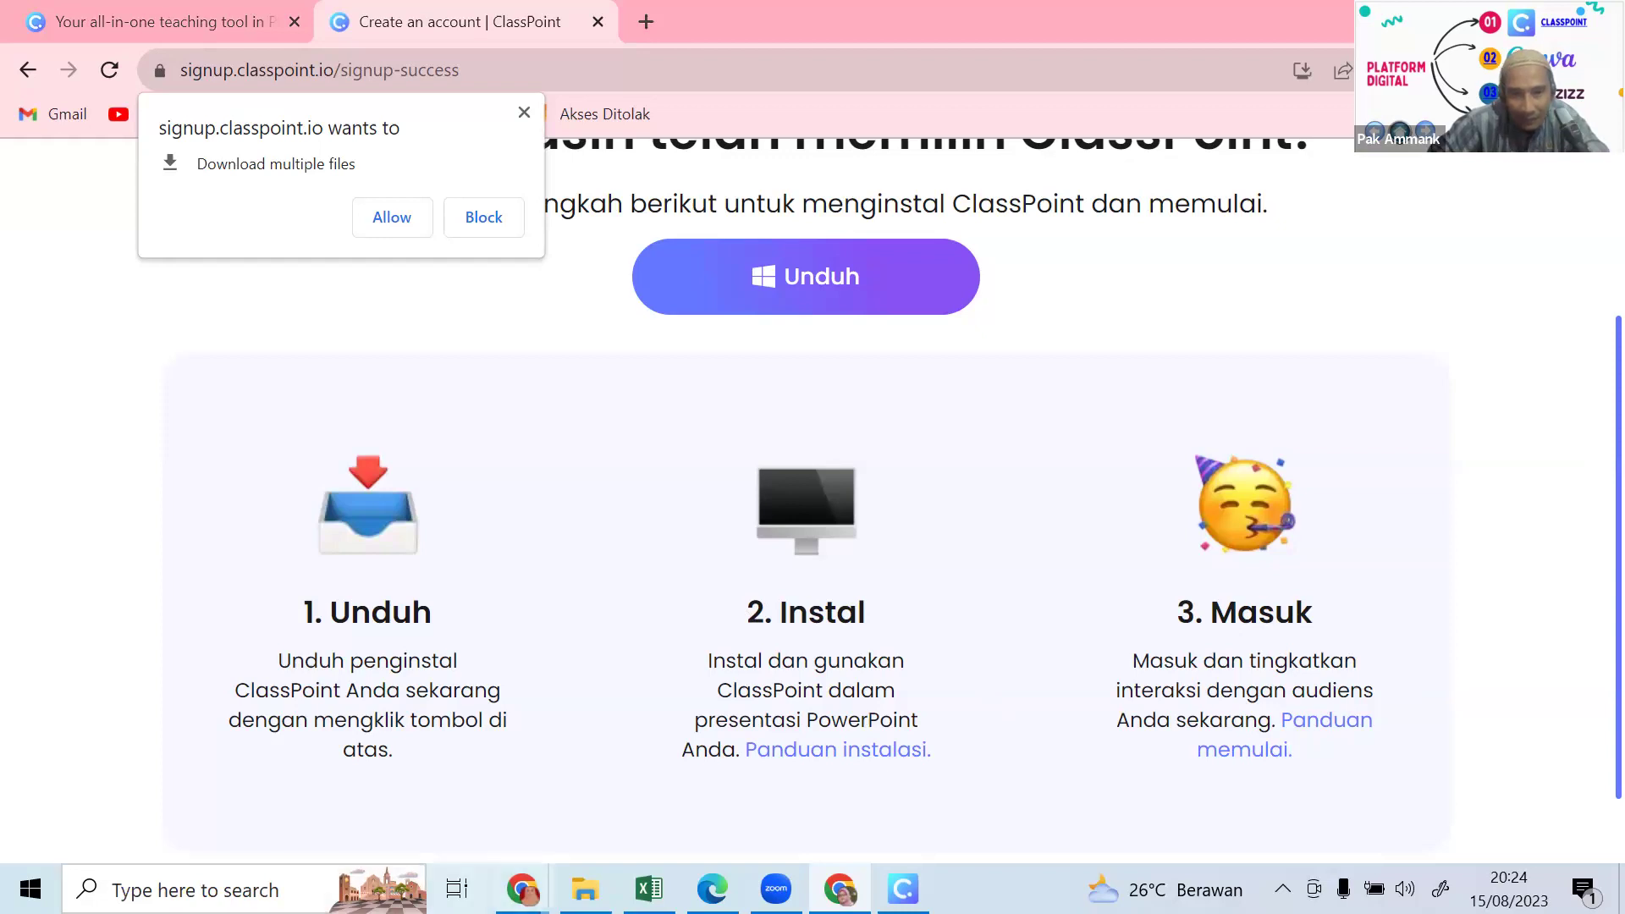
pyautogui.moveTo(649, 889)
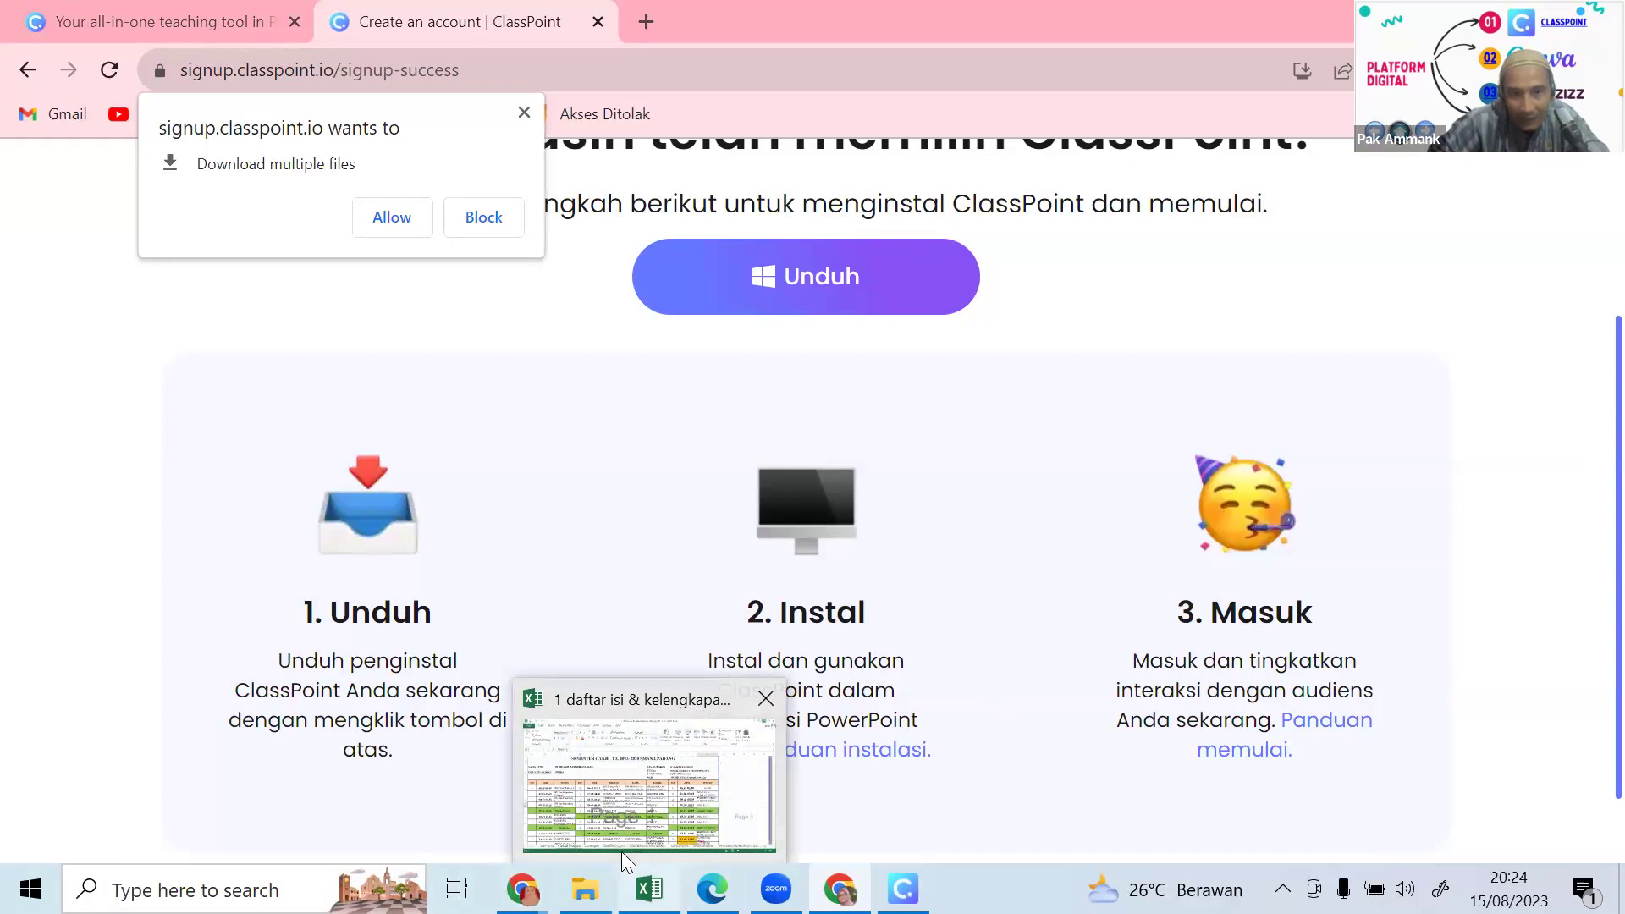
pyautogui.moveTo(903, 889)
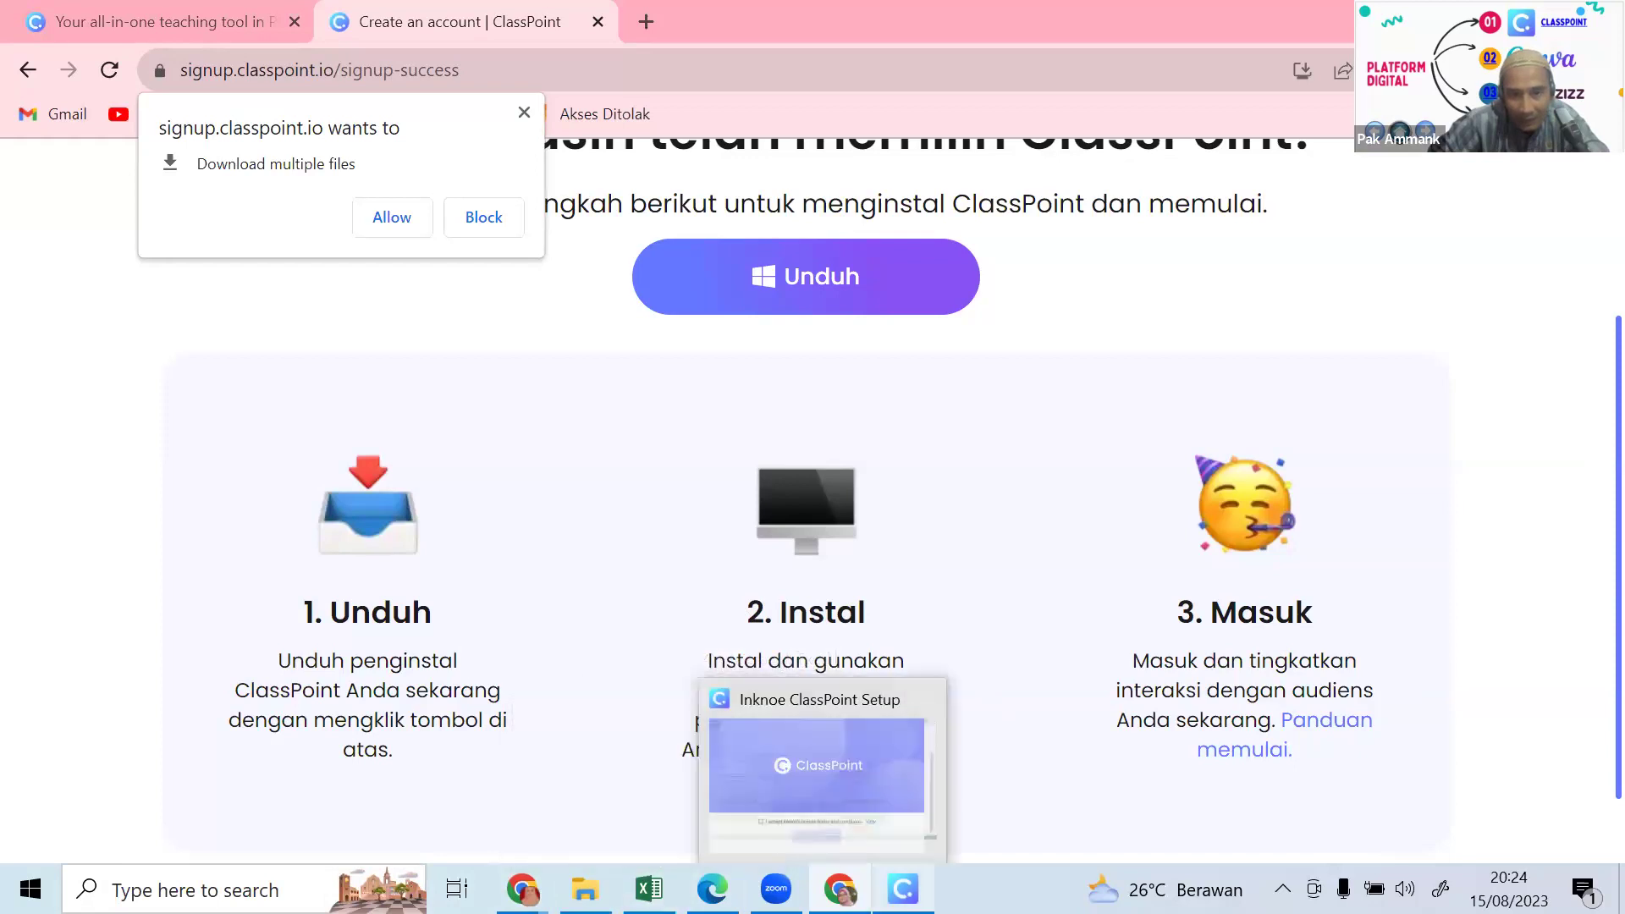
# Step: Bring ClassPoint Setup forward, accept the license terms, and retry the install
pyautogui.click(903, 888)
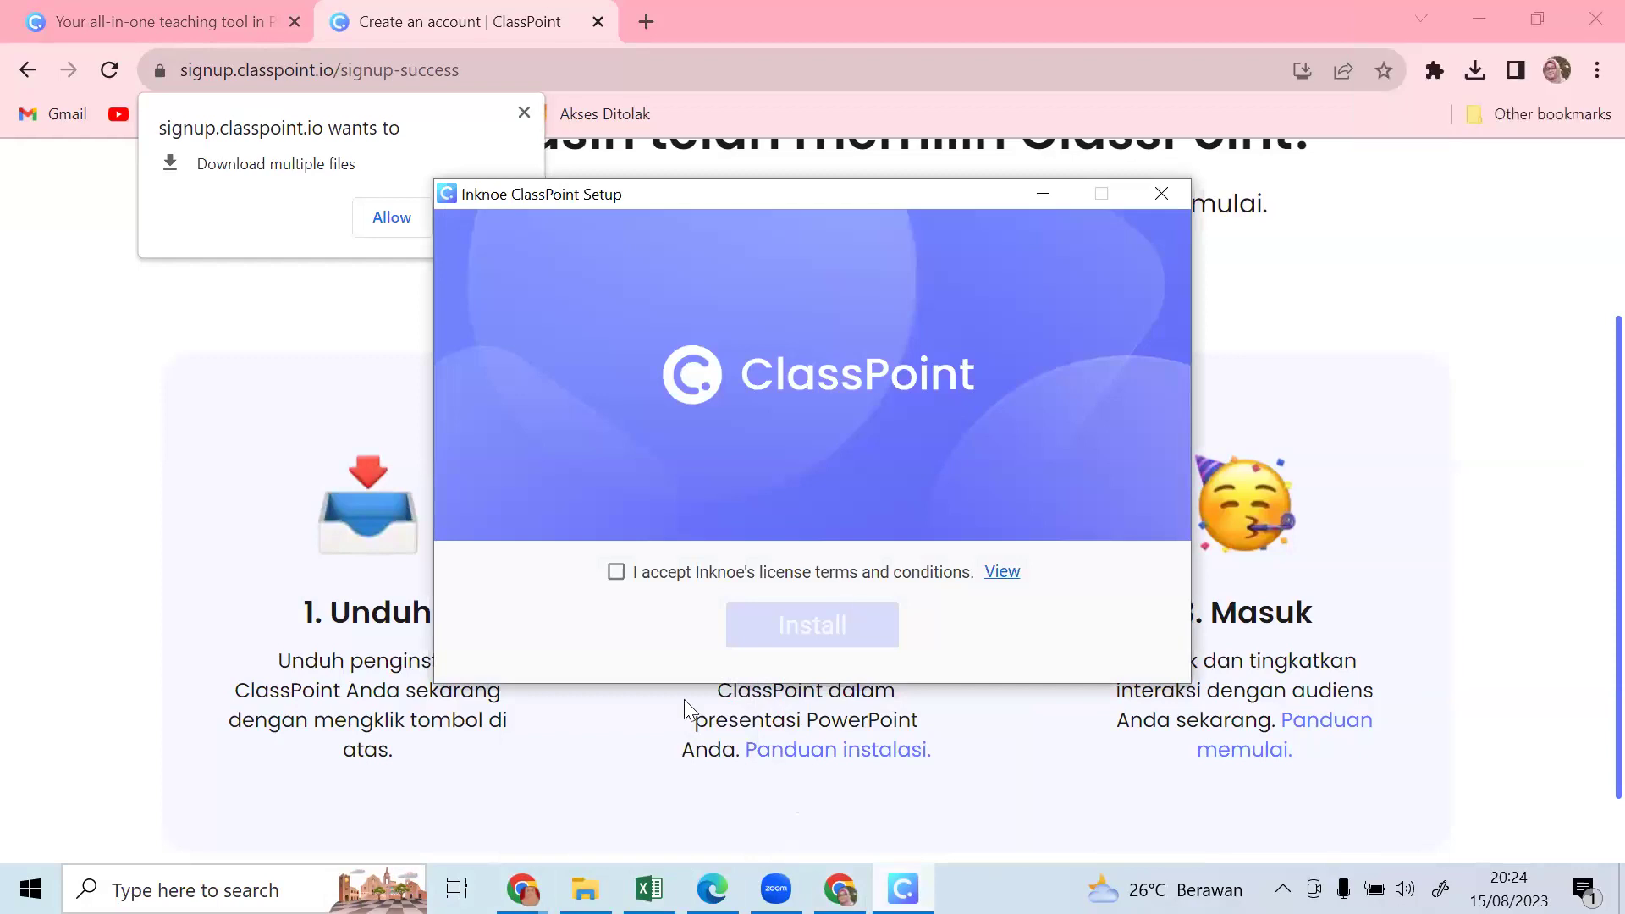
pyautogui.click(616, 573)
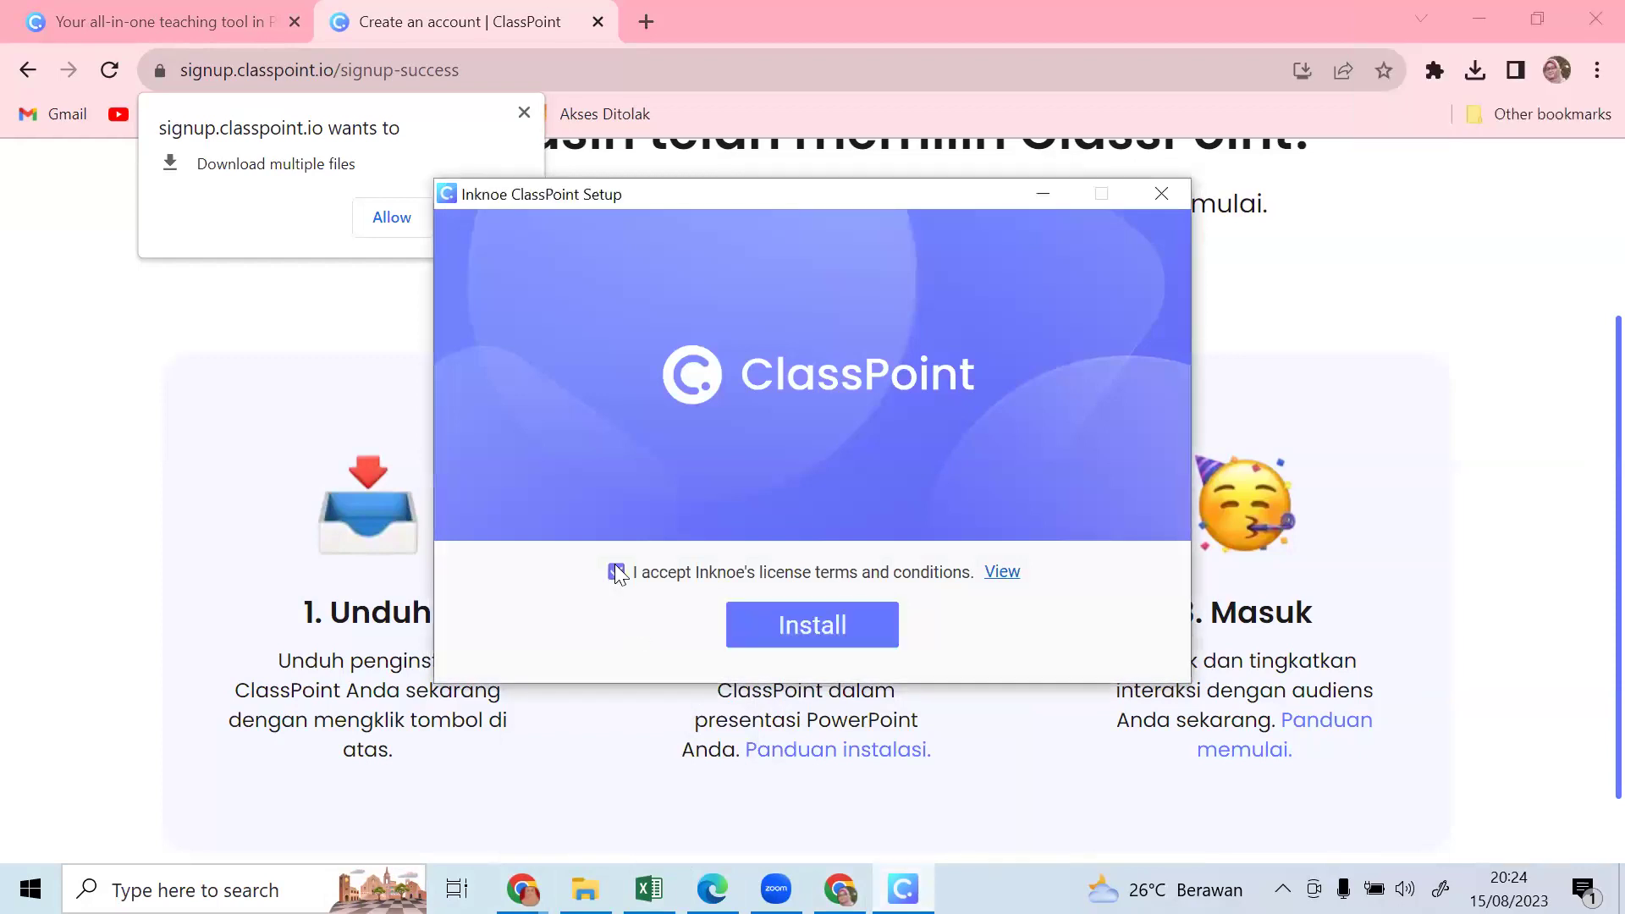
pyautogui.click(821, 630)
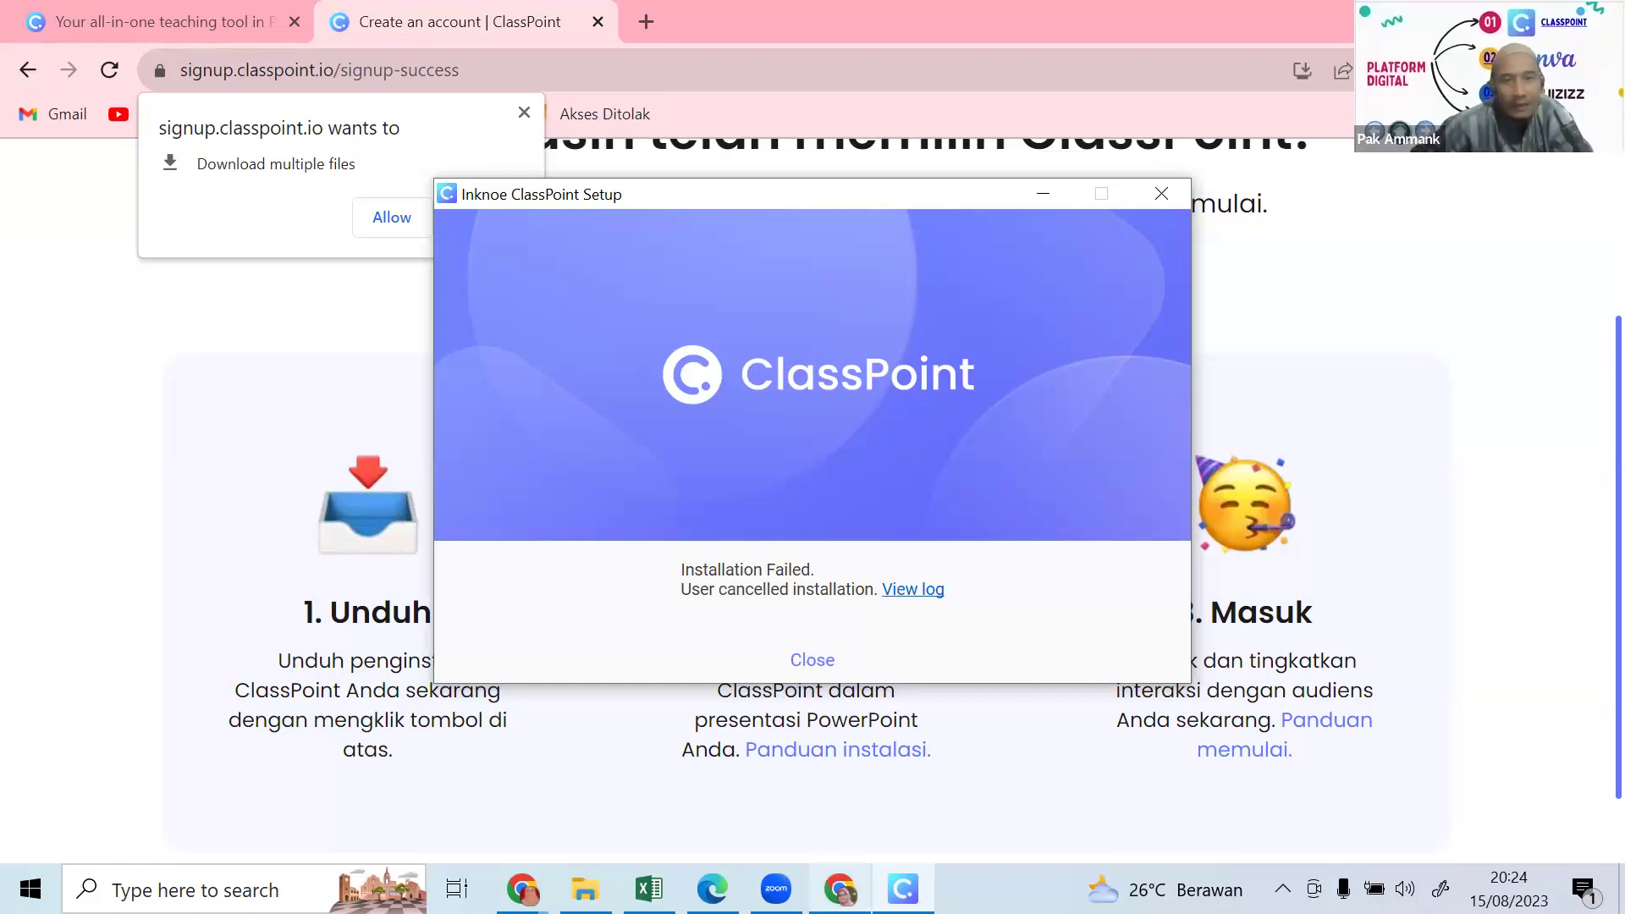
# Step: Close Excel from its taskbar icon, saving the workbook changes
pyautogui.moveTo(839, 889)
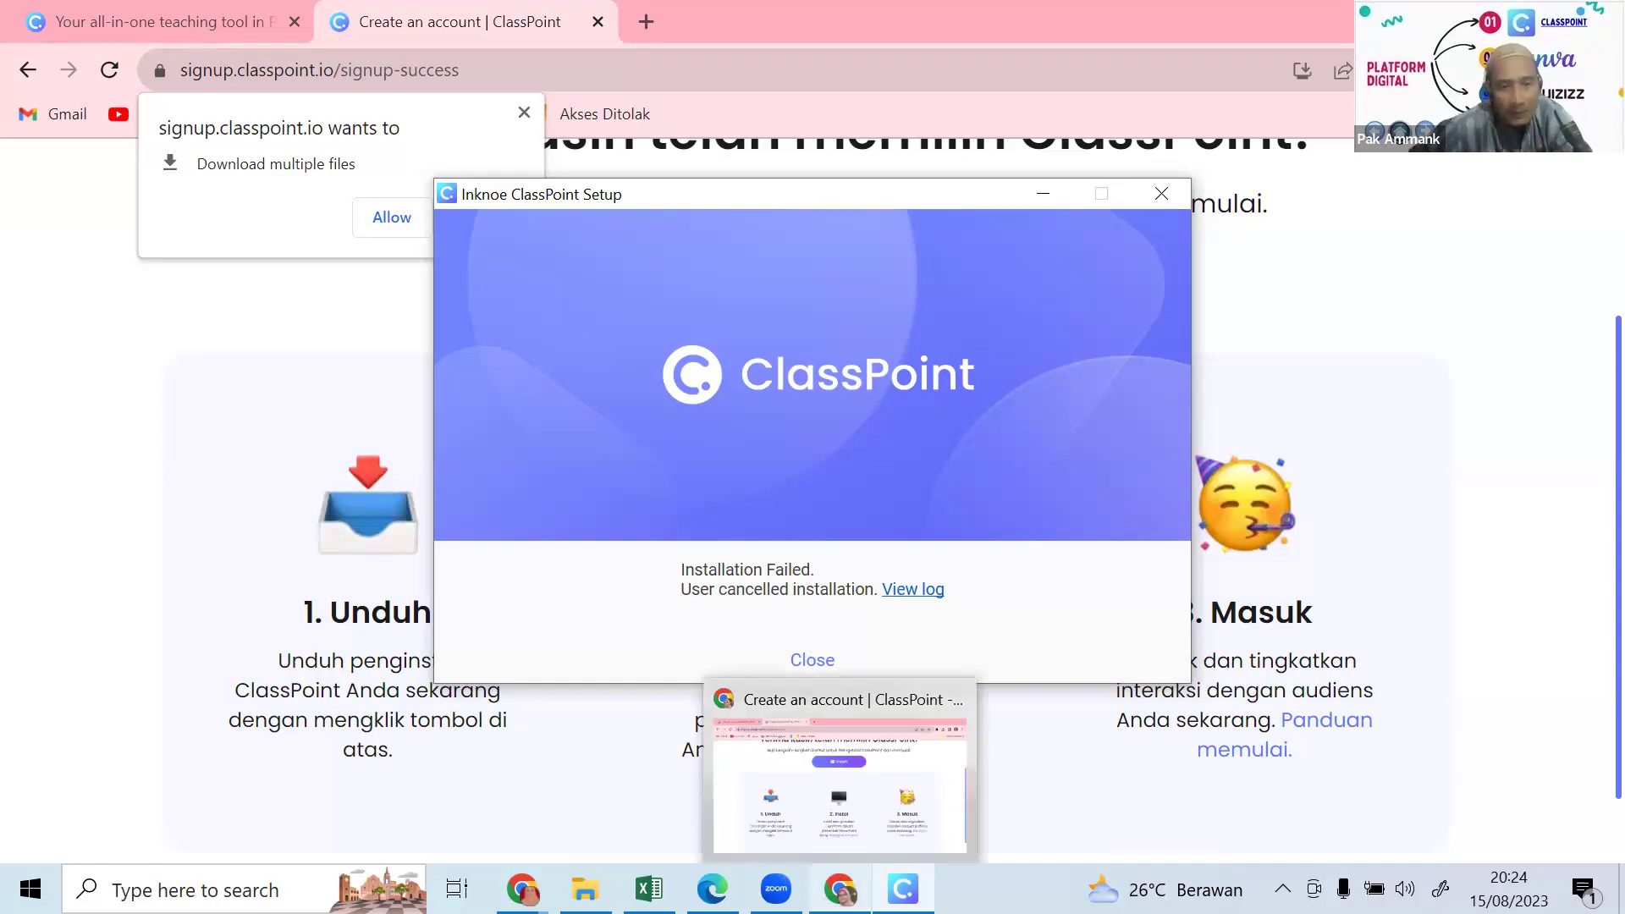
pyautogui.moveTo(649, 888)
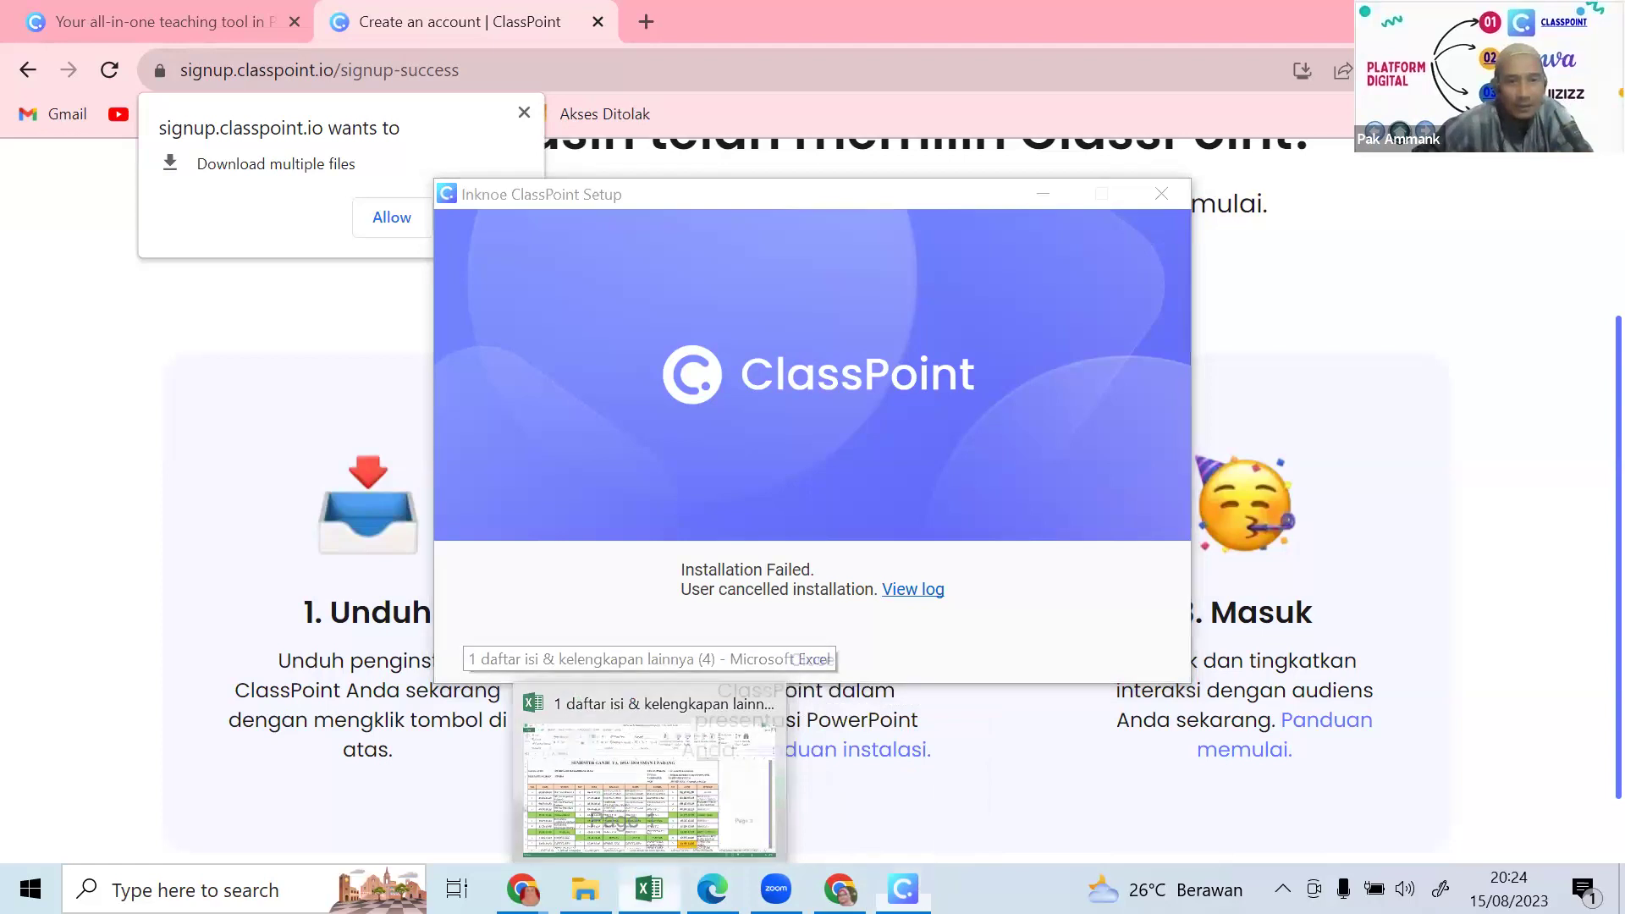
pyautogui.rightClick(649, 888)
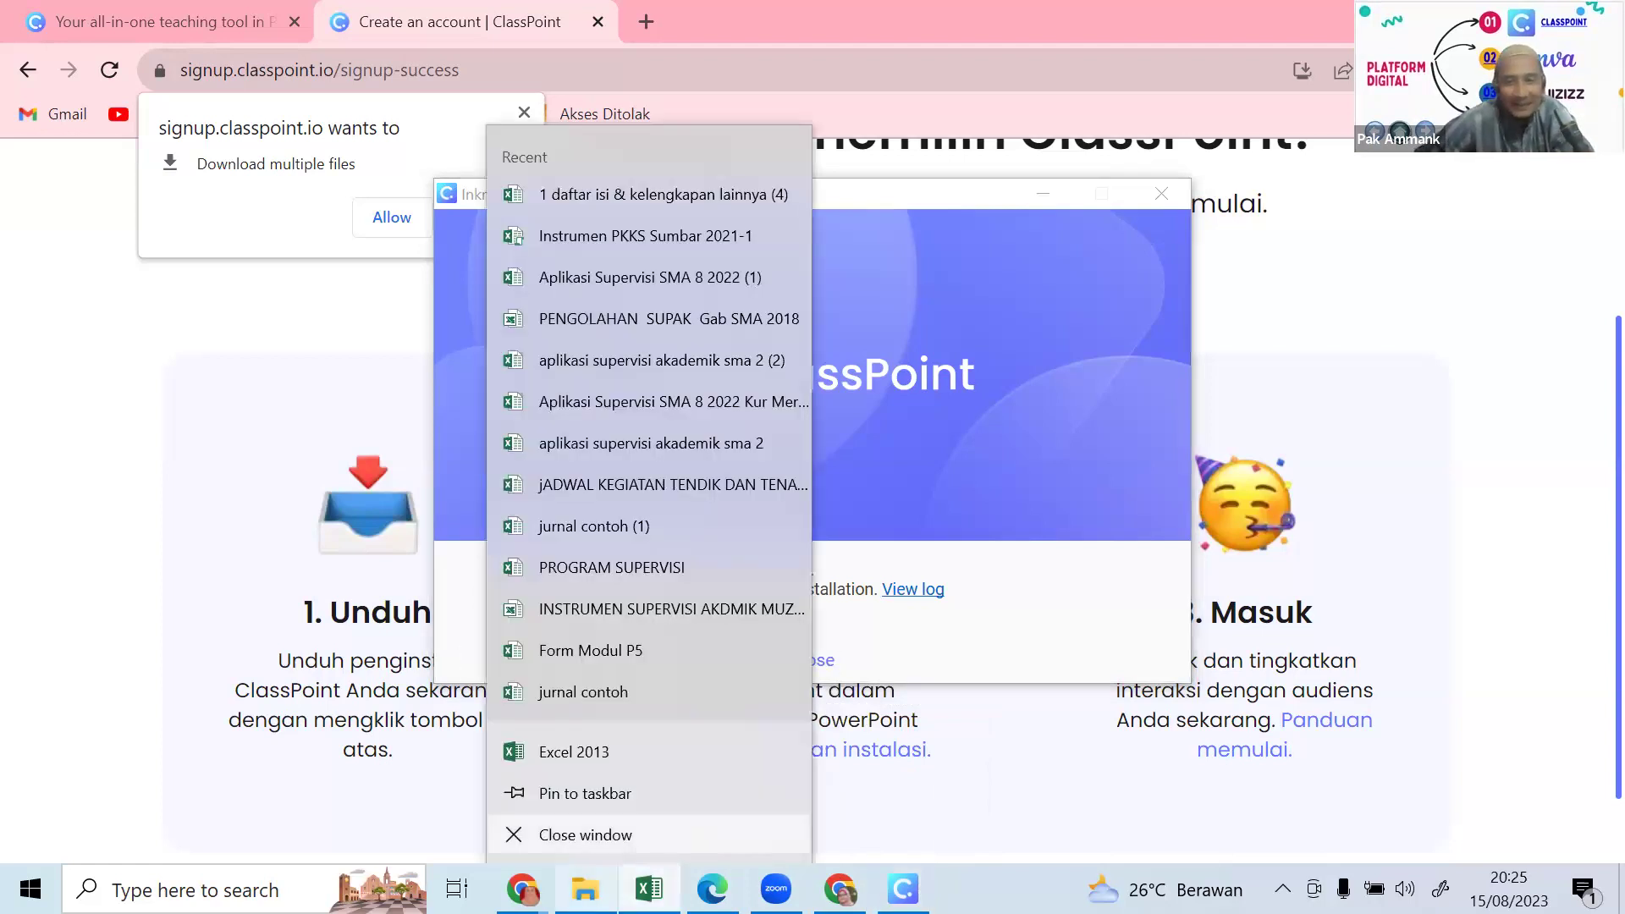
pyautogui.click(586, 834)
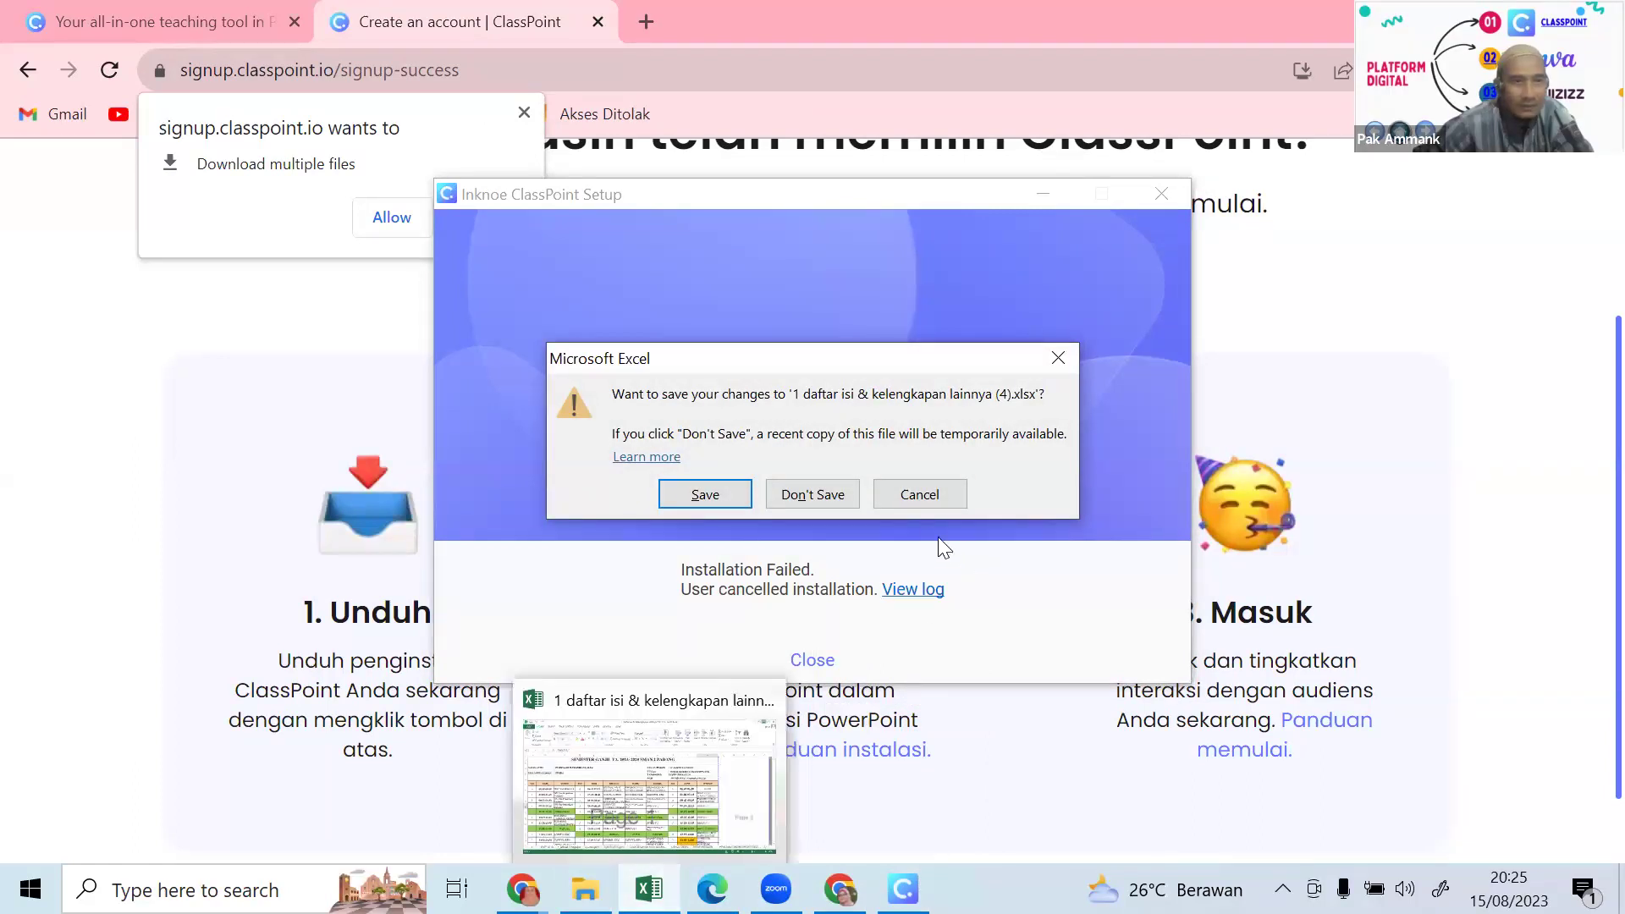
pyautogui.click(706, 496)
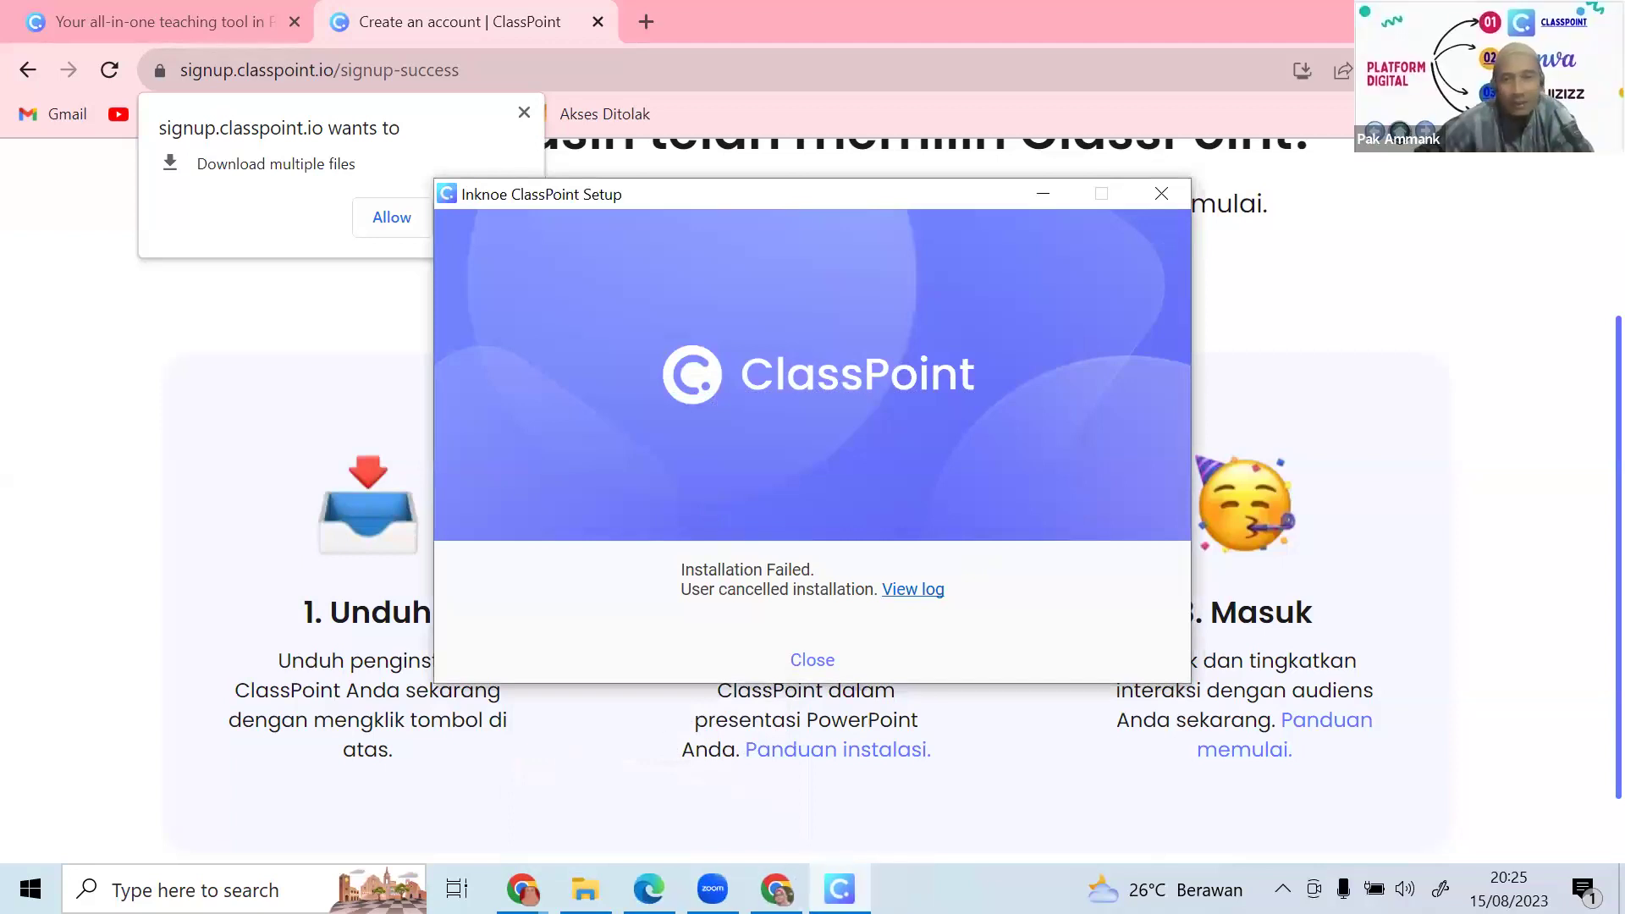
# Step: Close the Edge window from its taskbar preview
pyautogui.moveTo(649, 889)
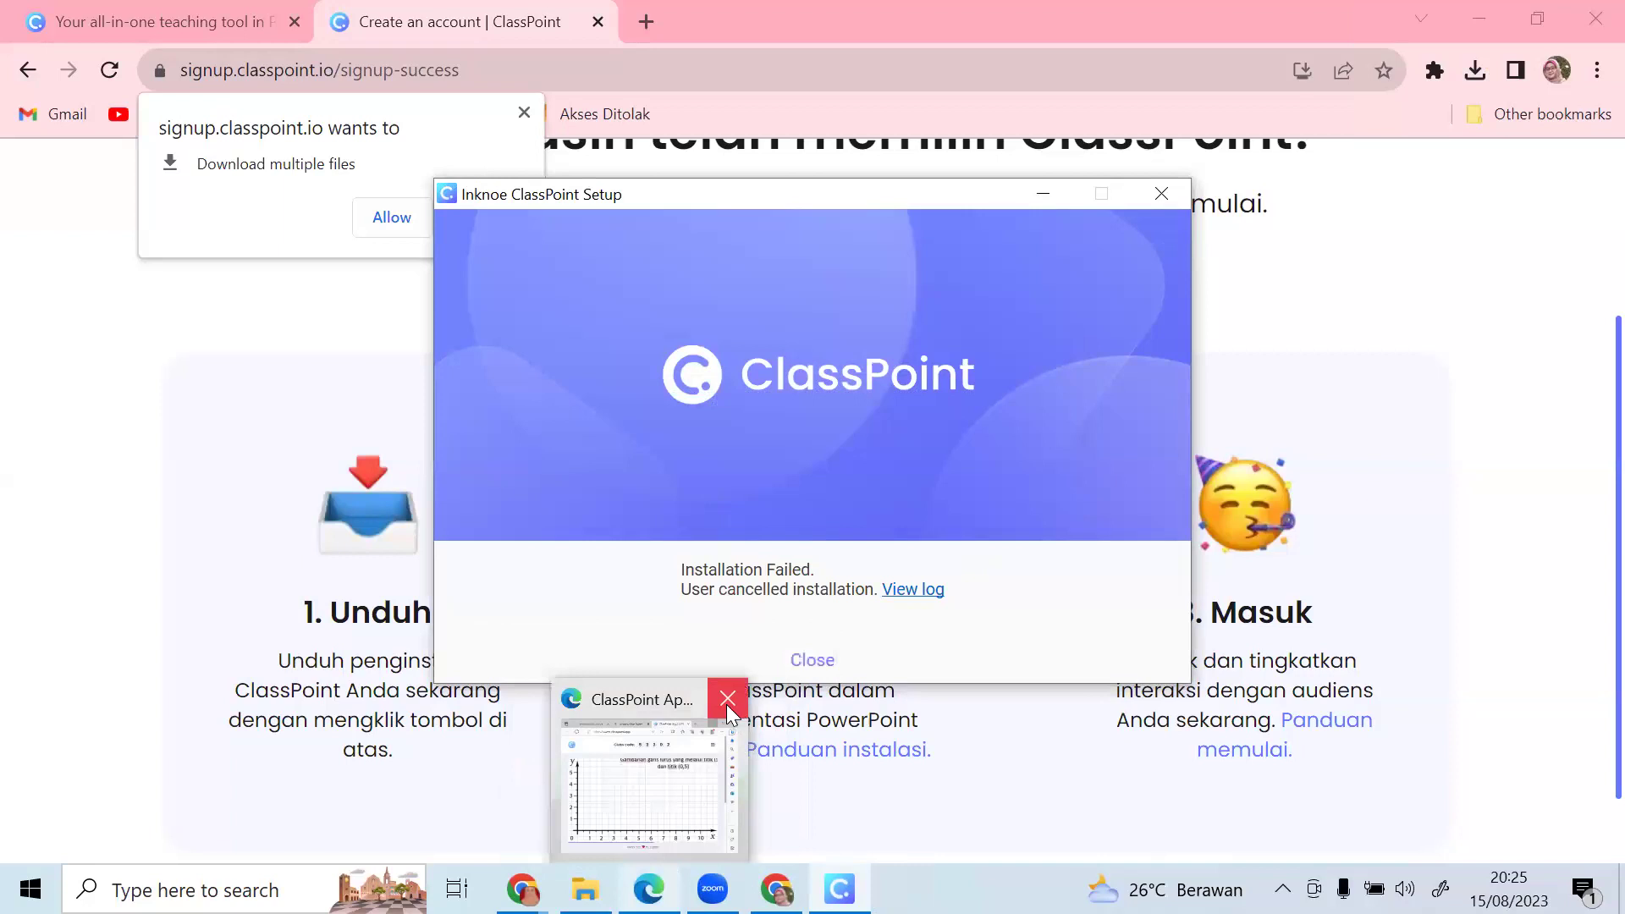
pyautogui.click(728, 699)
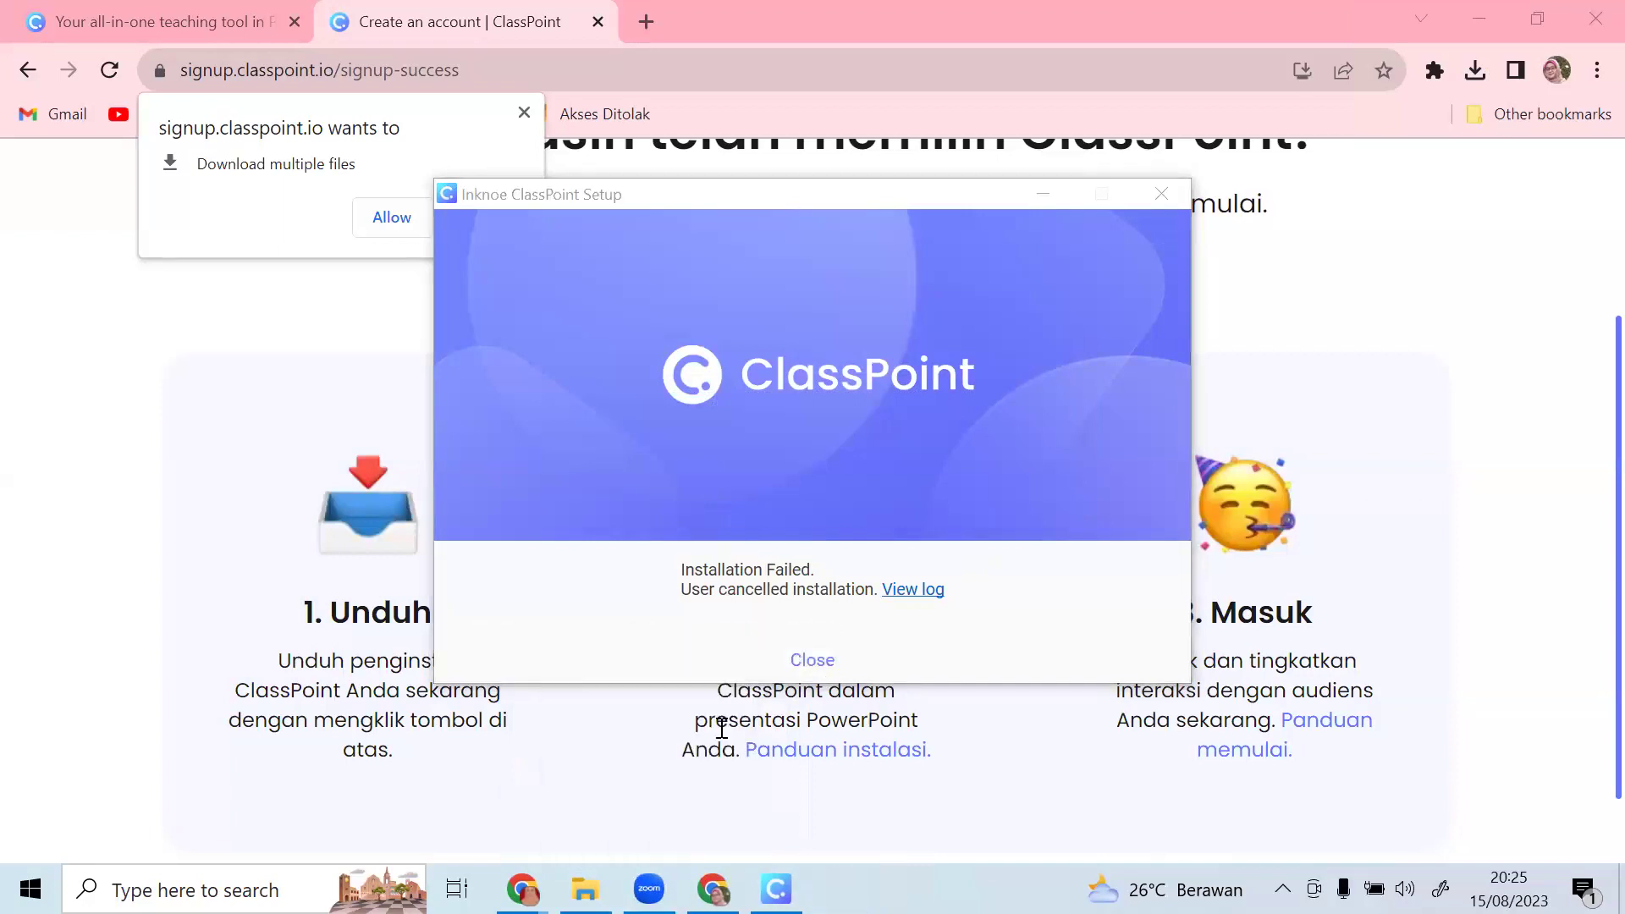
pyautogui.moveTo(649, 888)
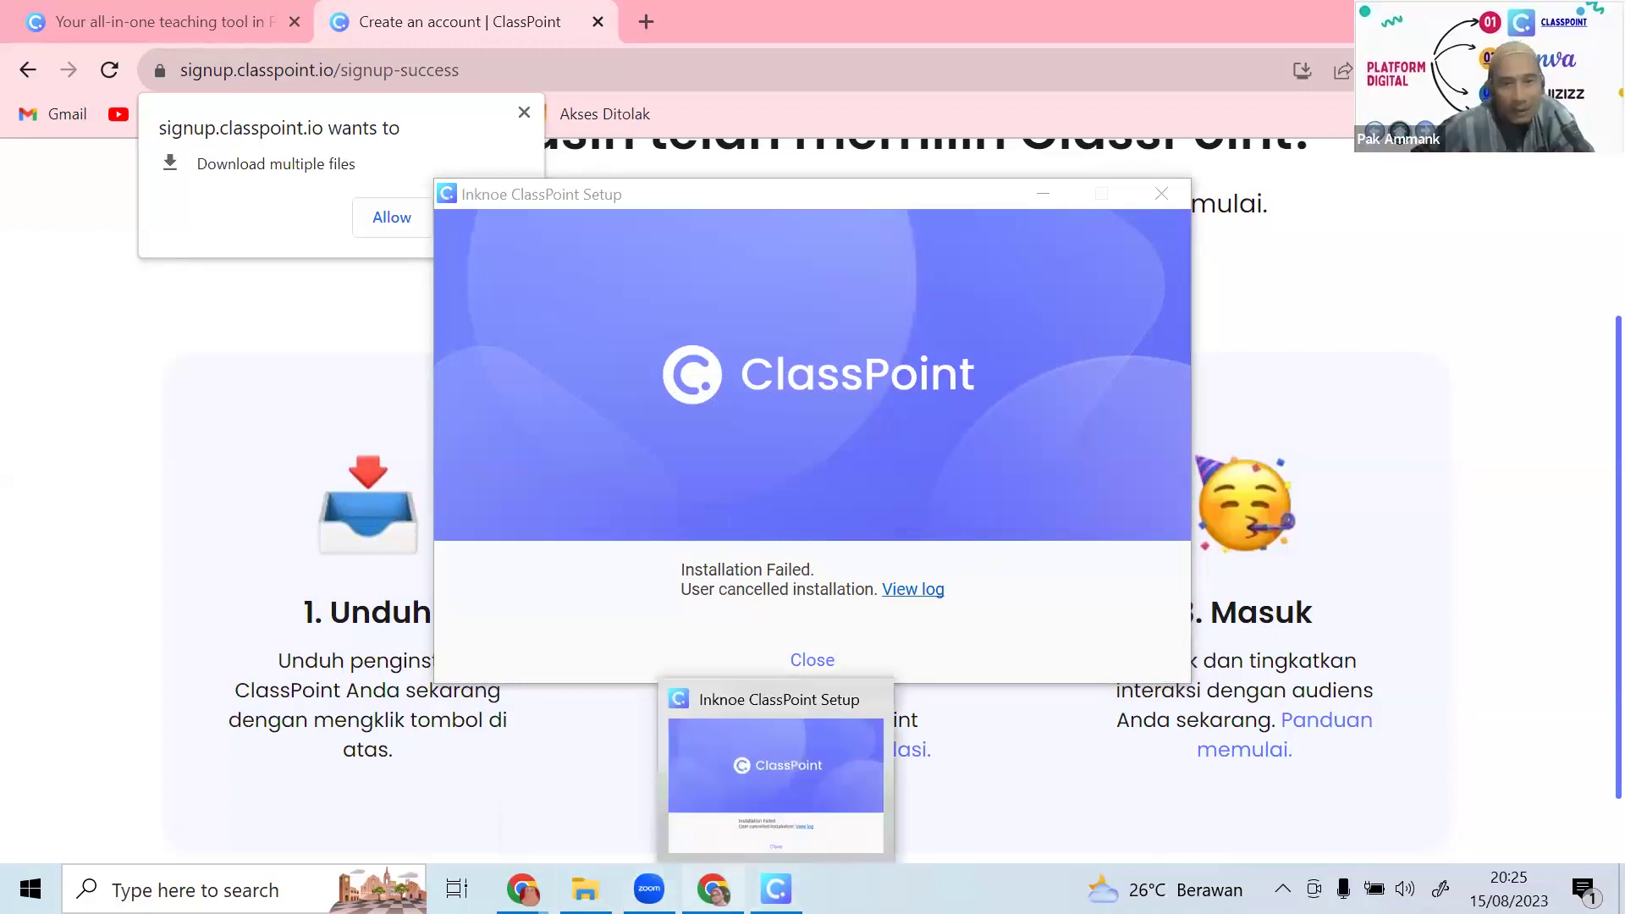
pyautogui.moveTo(649, 888)
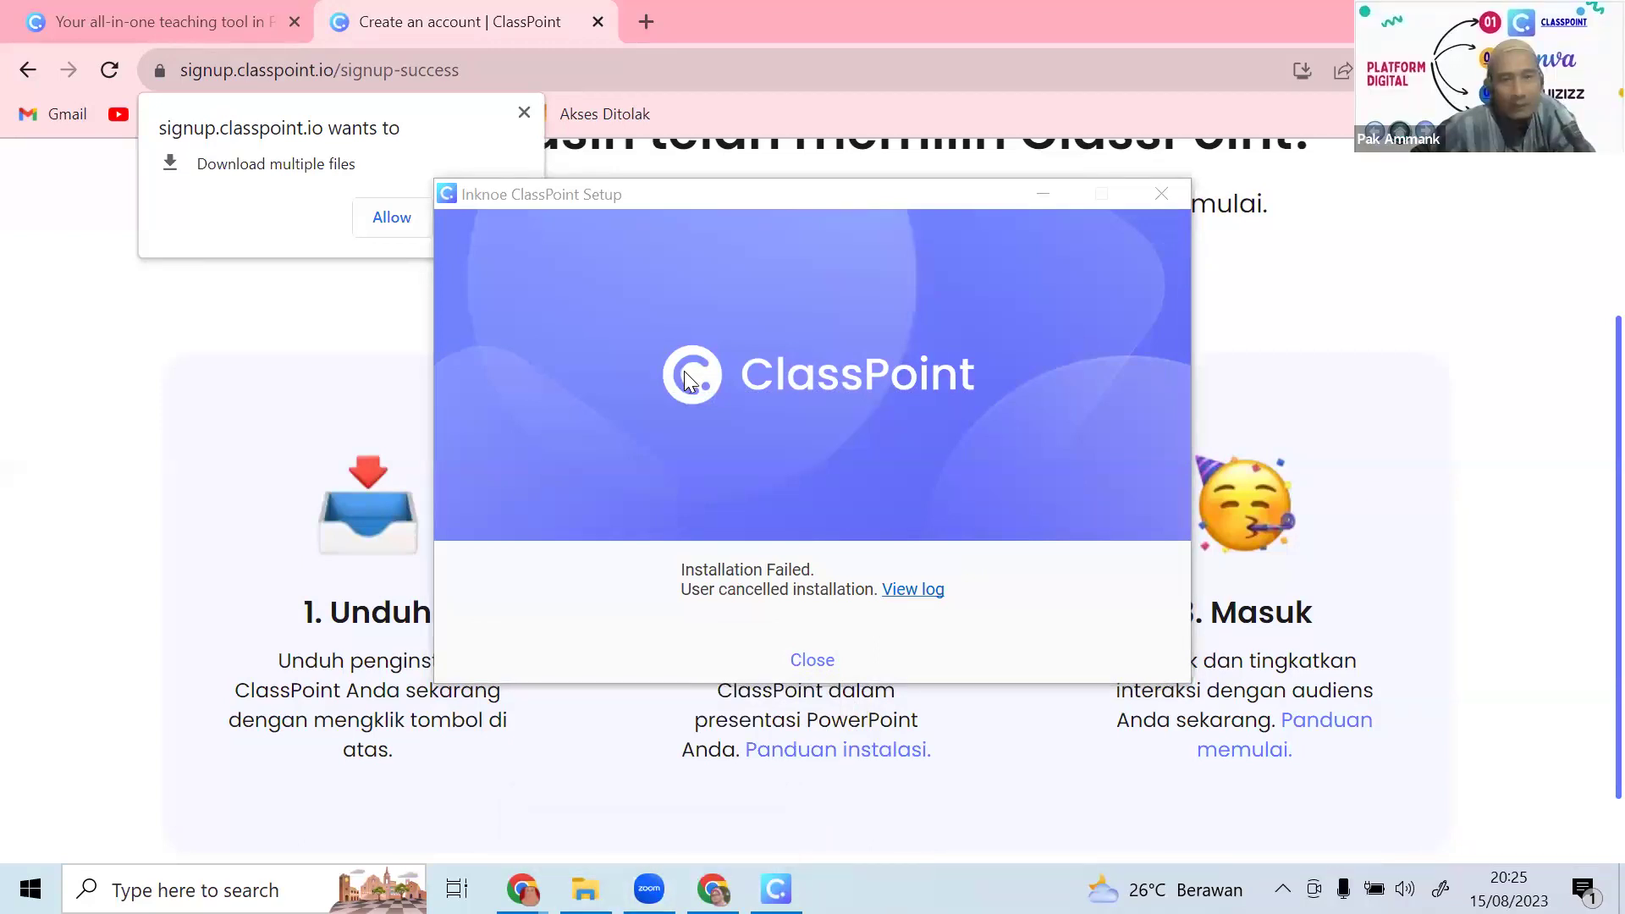
pyautogui.click(904, 598)
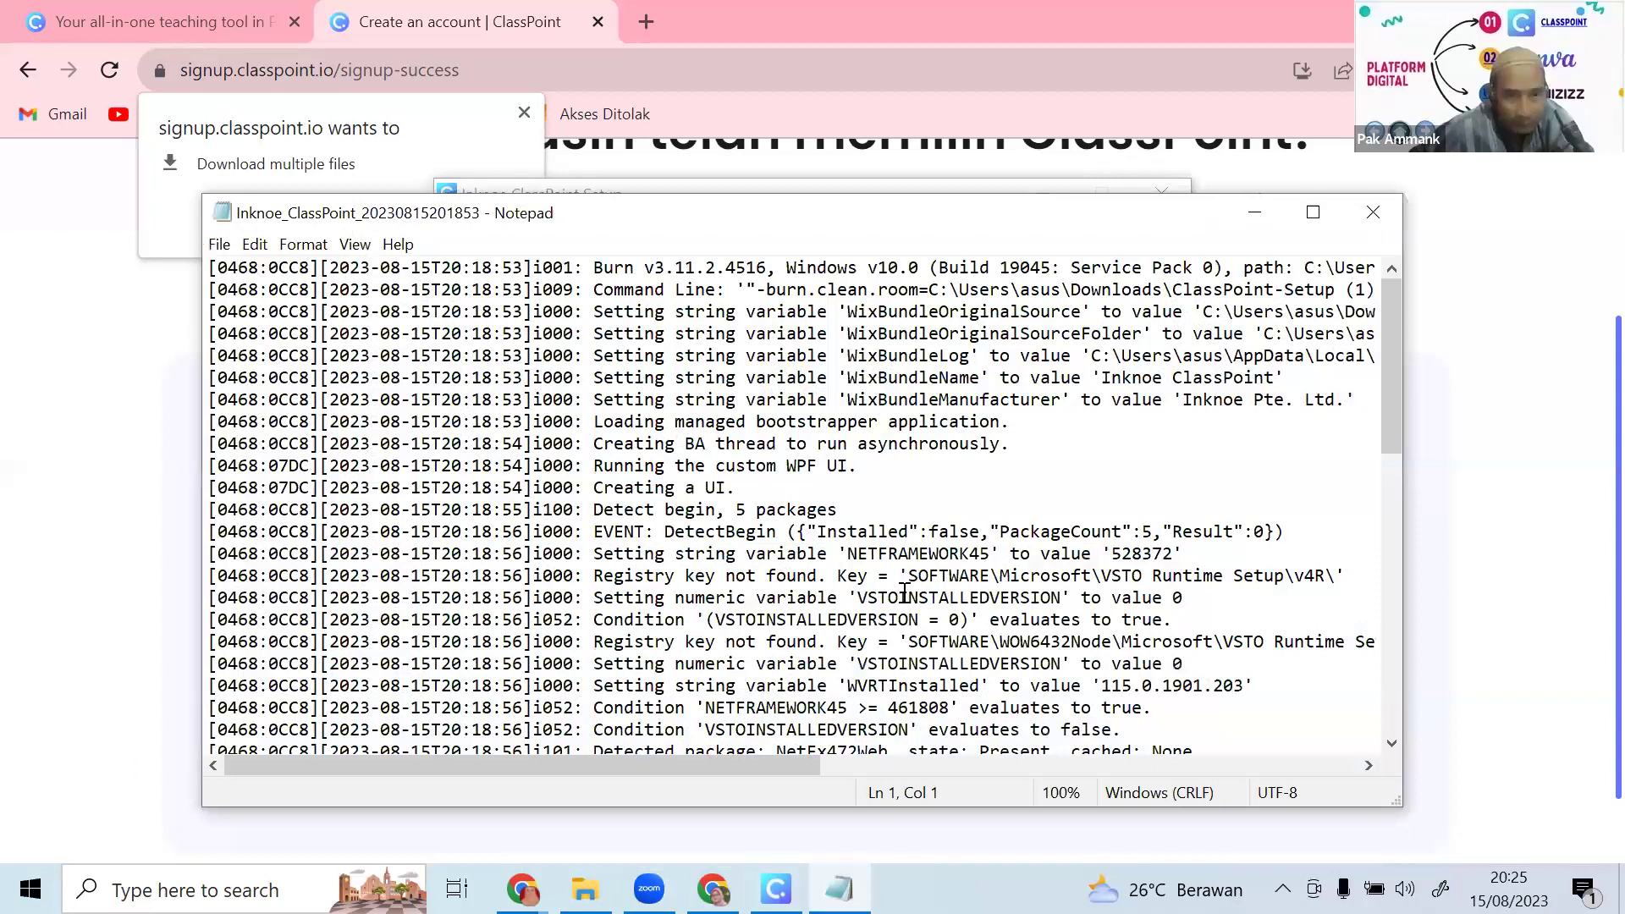
pyautogui.click(904, 597)
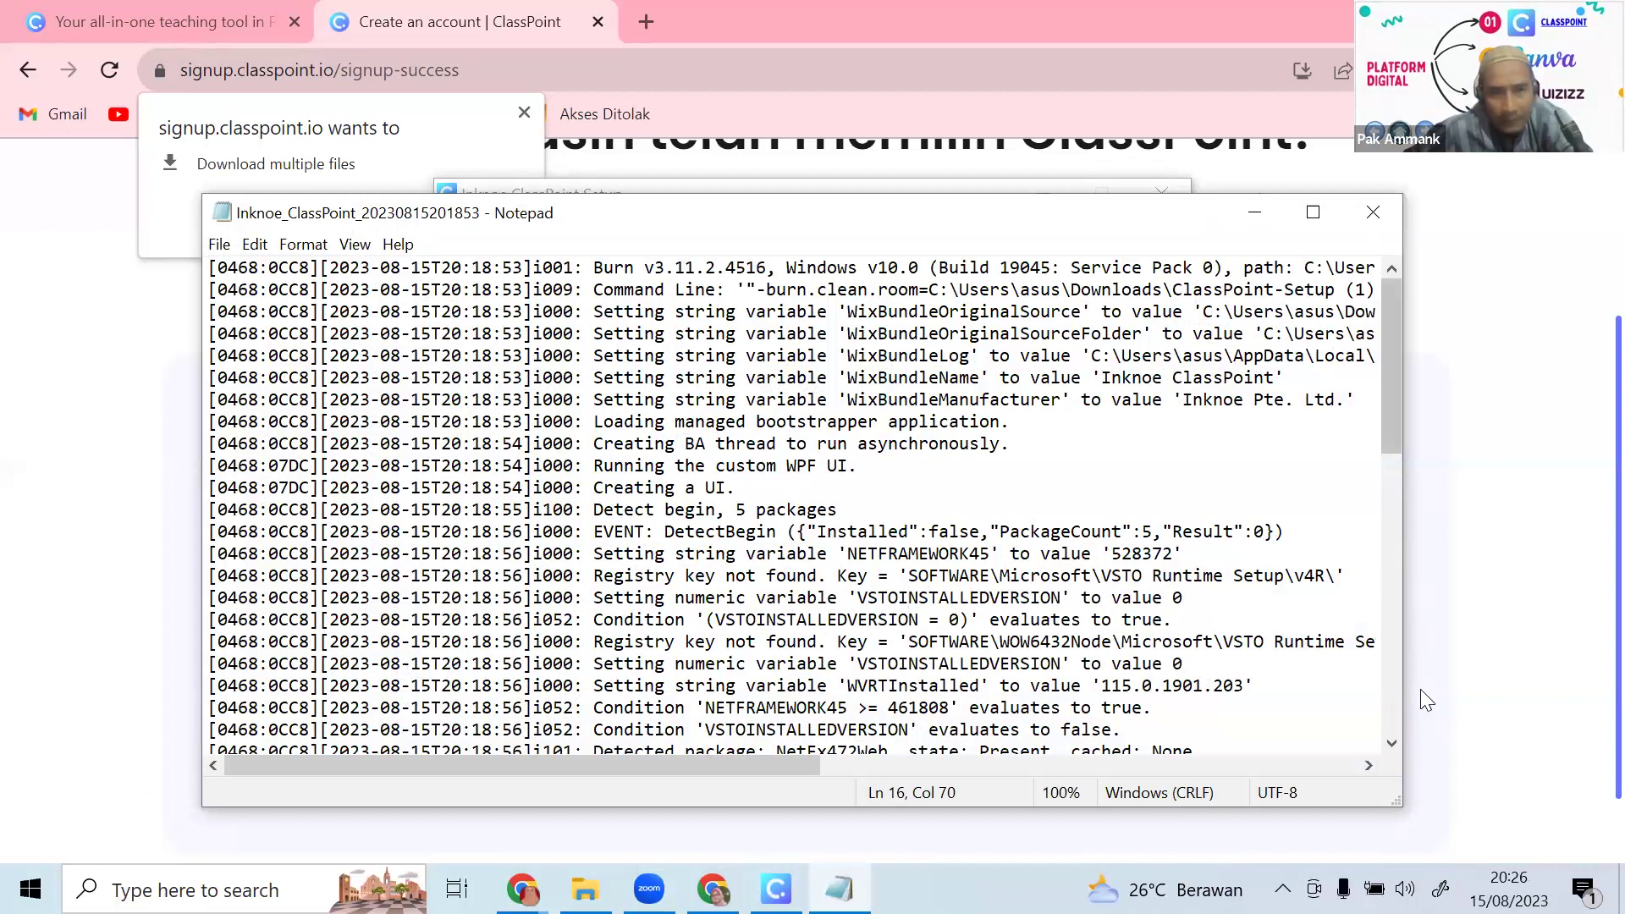
pyautogui.click(1391, 743)
pyautogui.moveTo(1384, 428); pyautogui.dragTo(1405, 726)
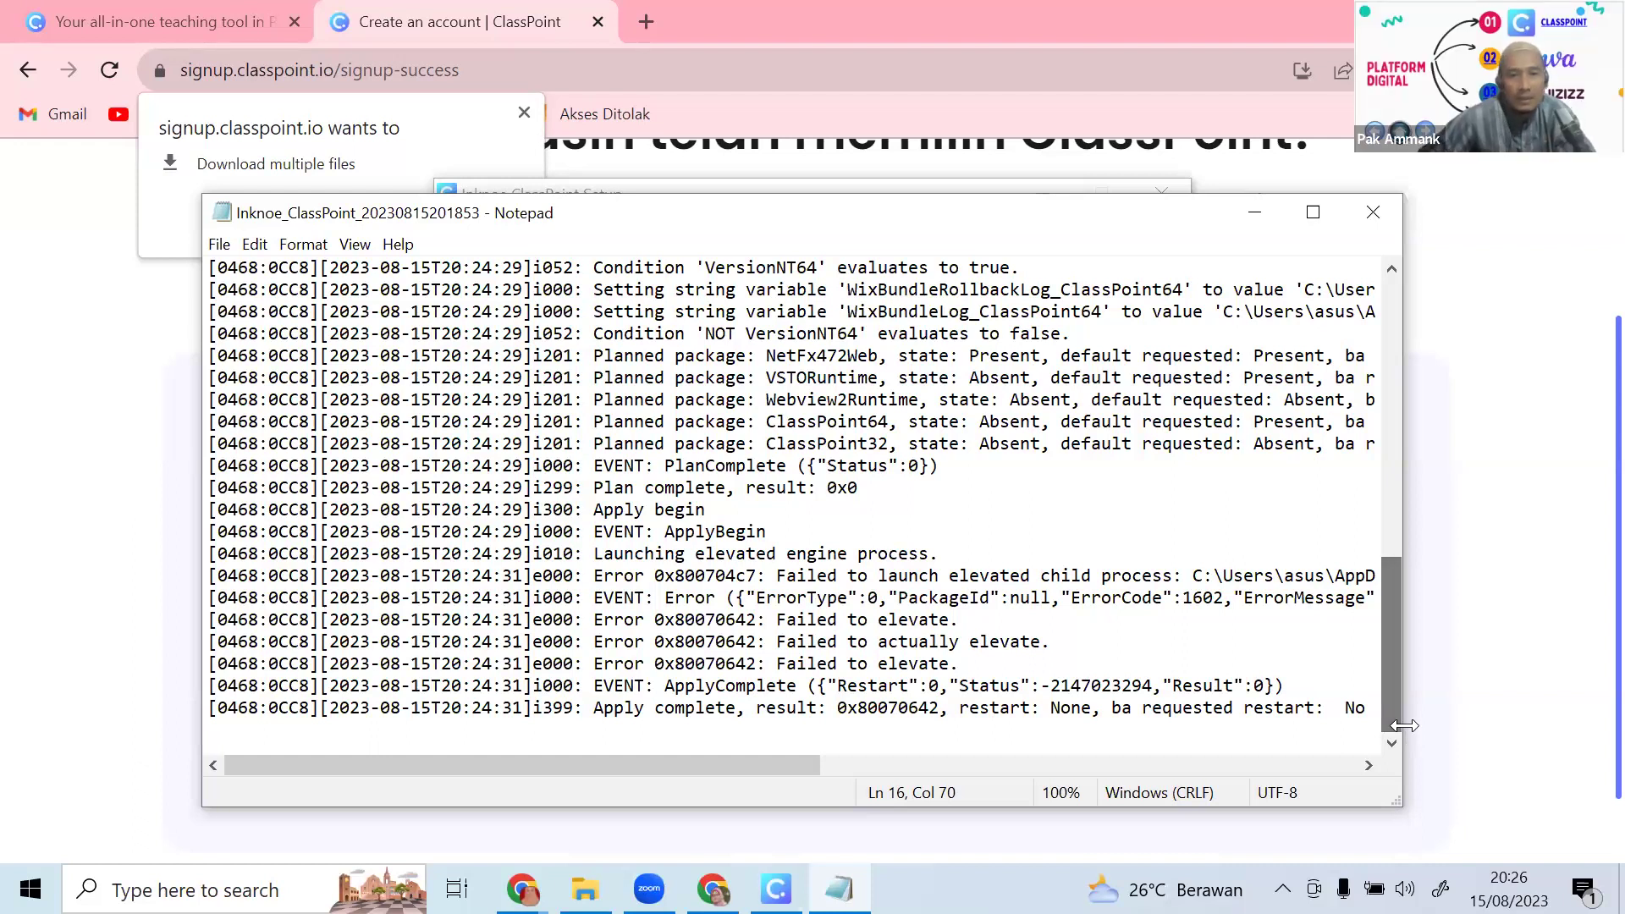
pyautogui.click(1376, 212)
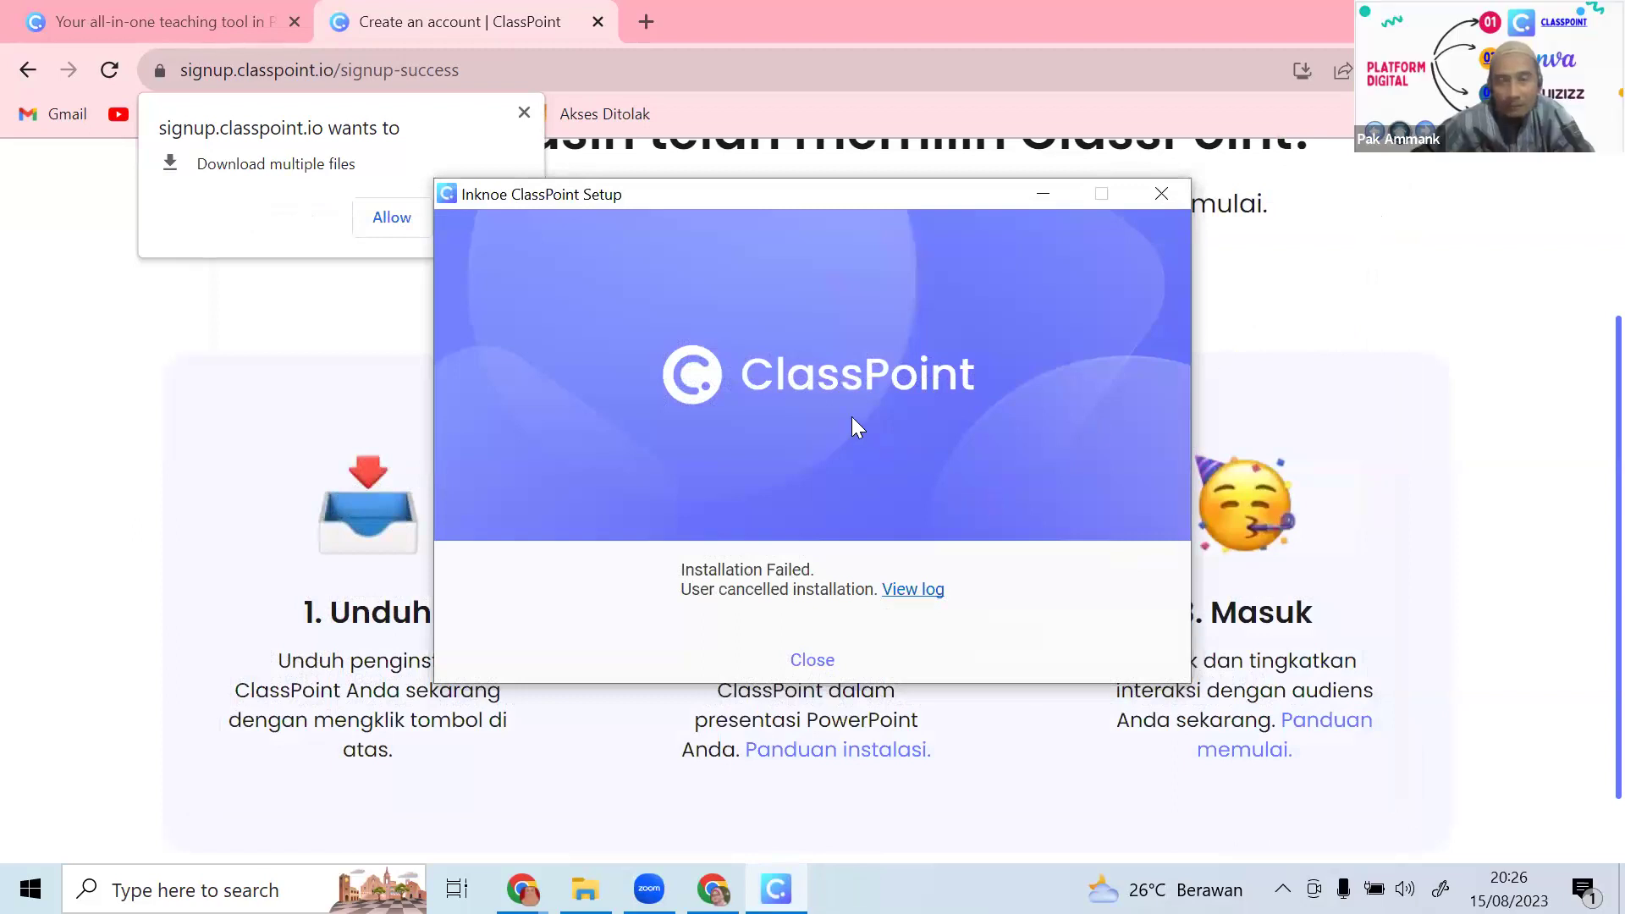
# Step: Close the failed ClassPoint setup and launch PowerPoint 2013 from Windows search
pyautogui.click(1158, 193)
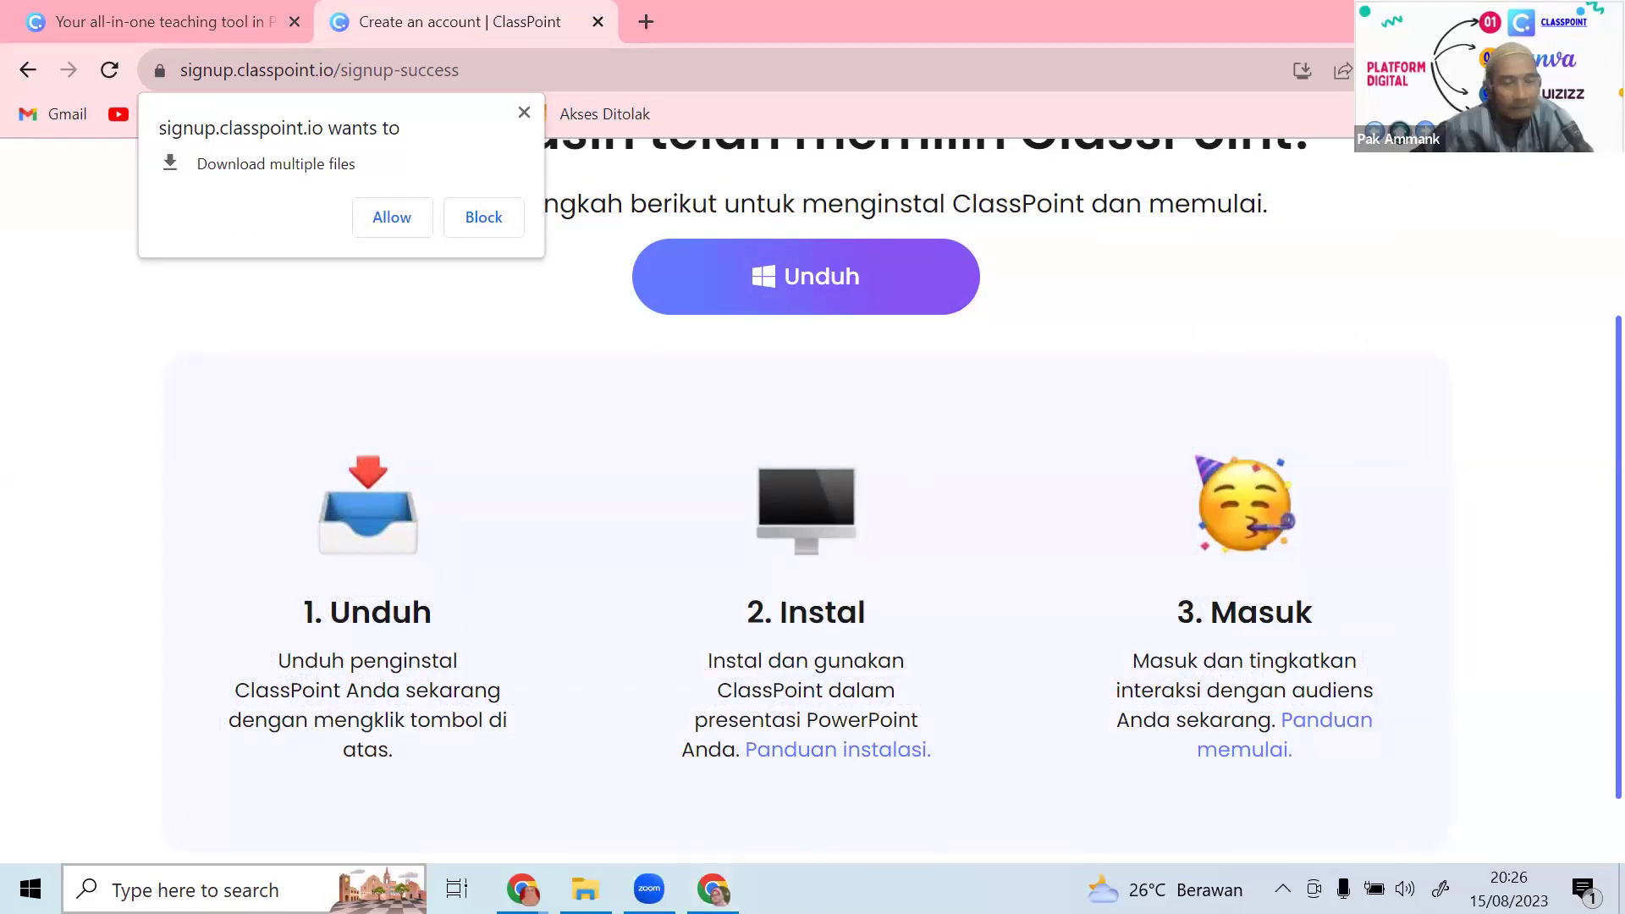
pyautogui.click(111, 891)
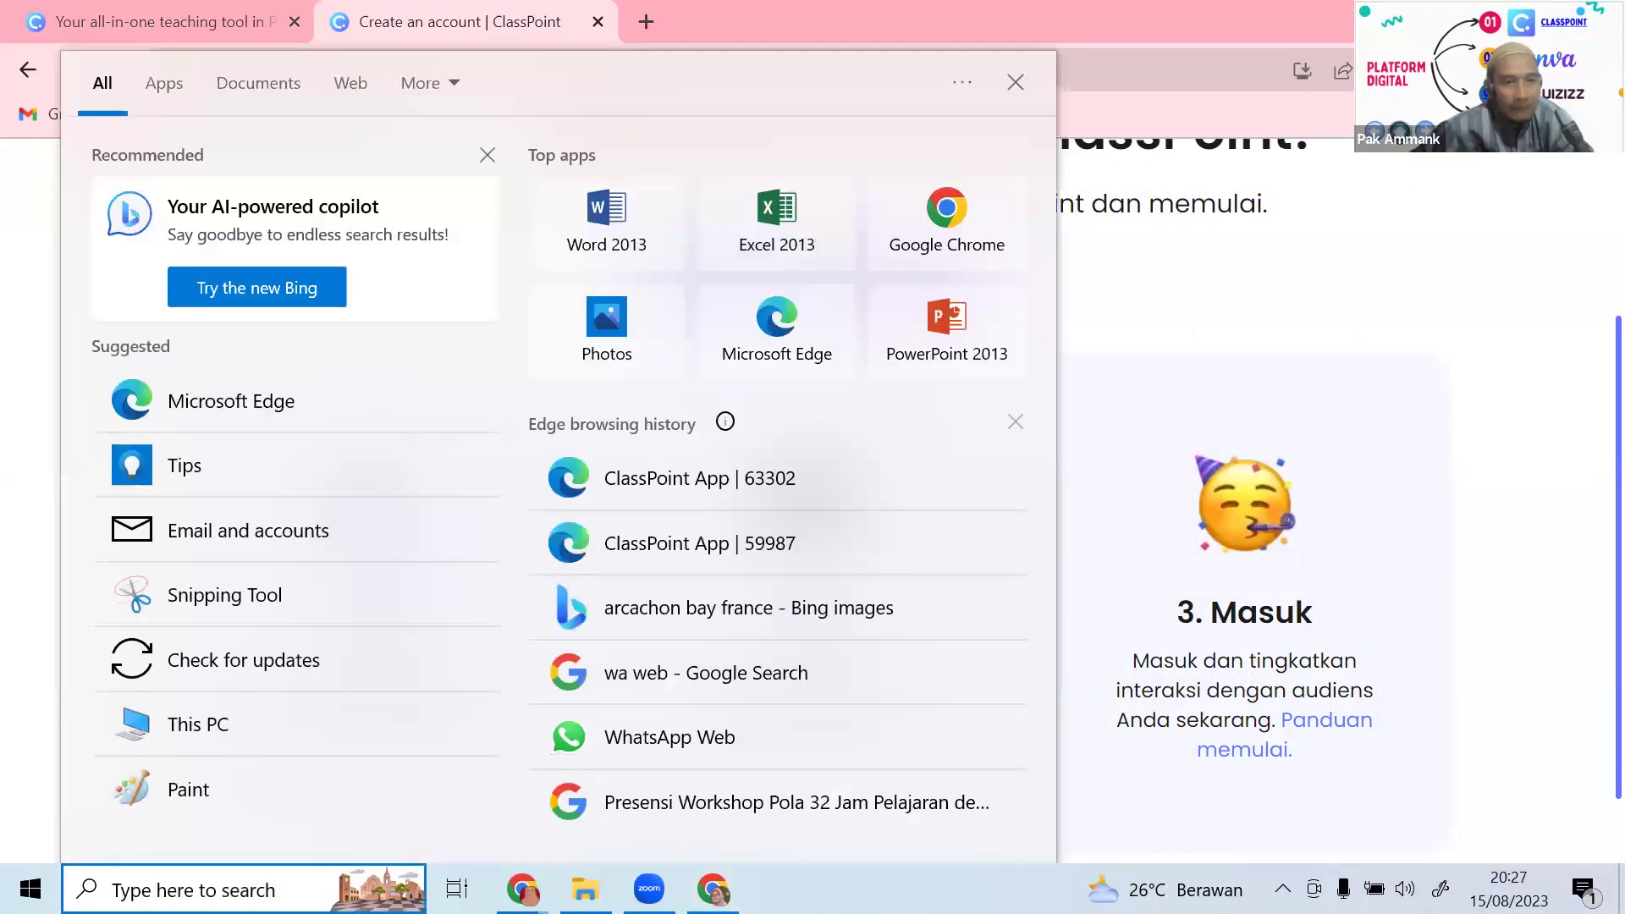
pyautogui.click(941, 317)
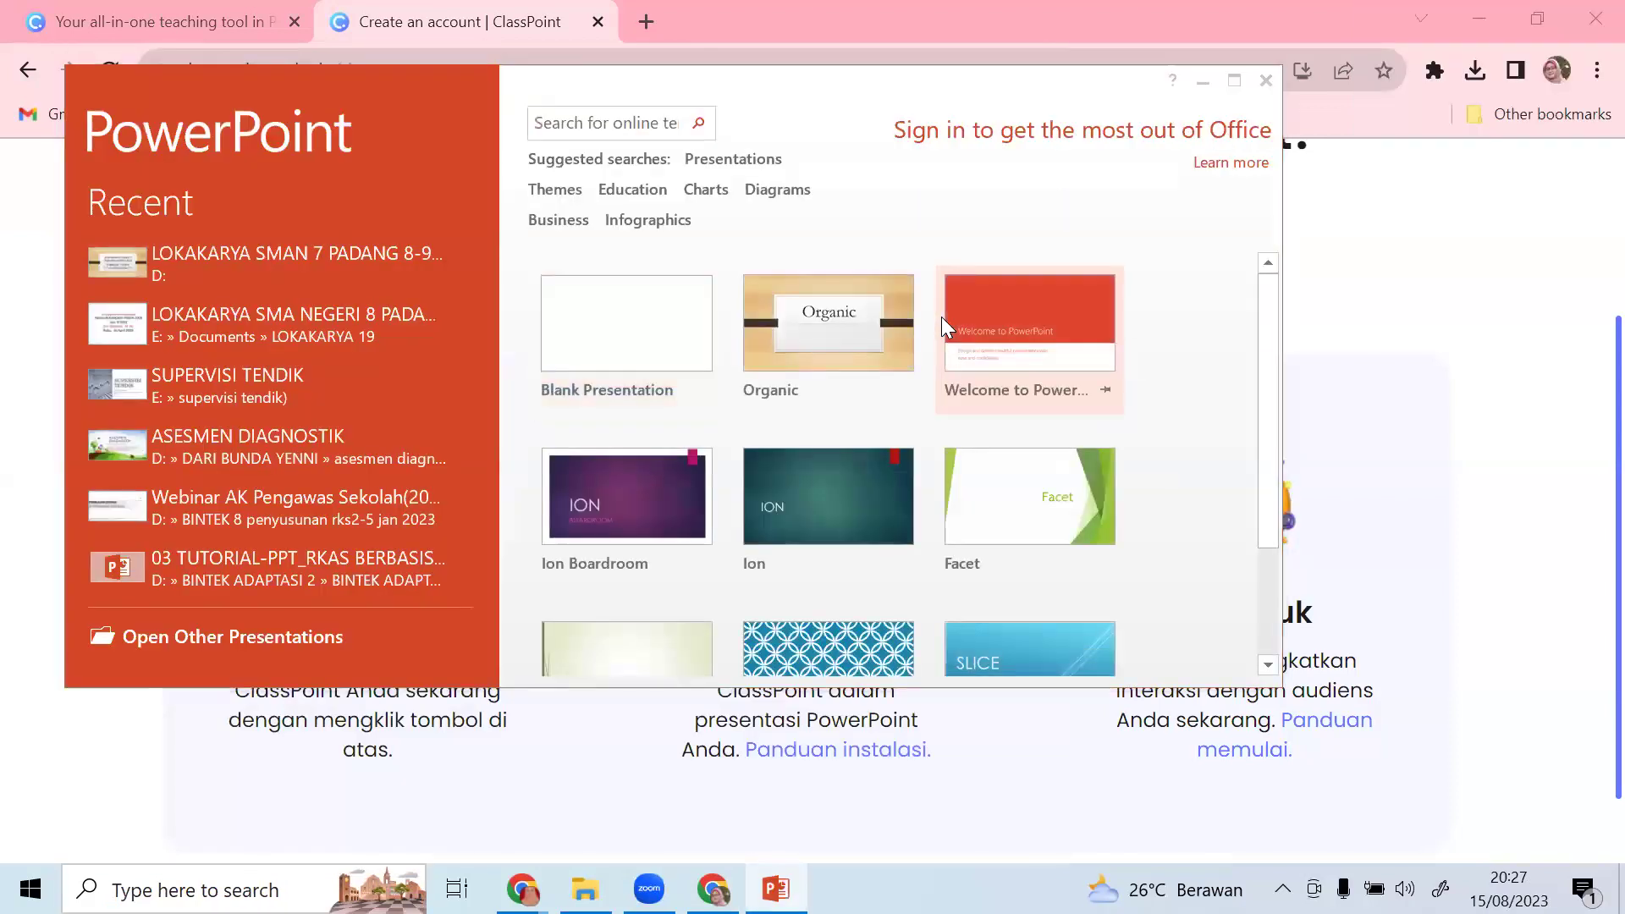
# Step: Dismiss the Office Activation Wizard, maximize PowerPoint, and create a Blank Presentation
pyautogui.click(960, 95)
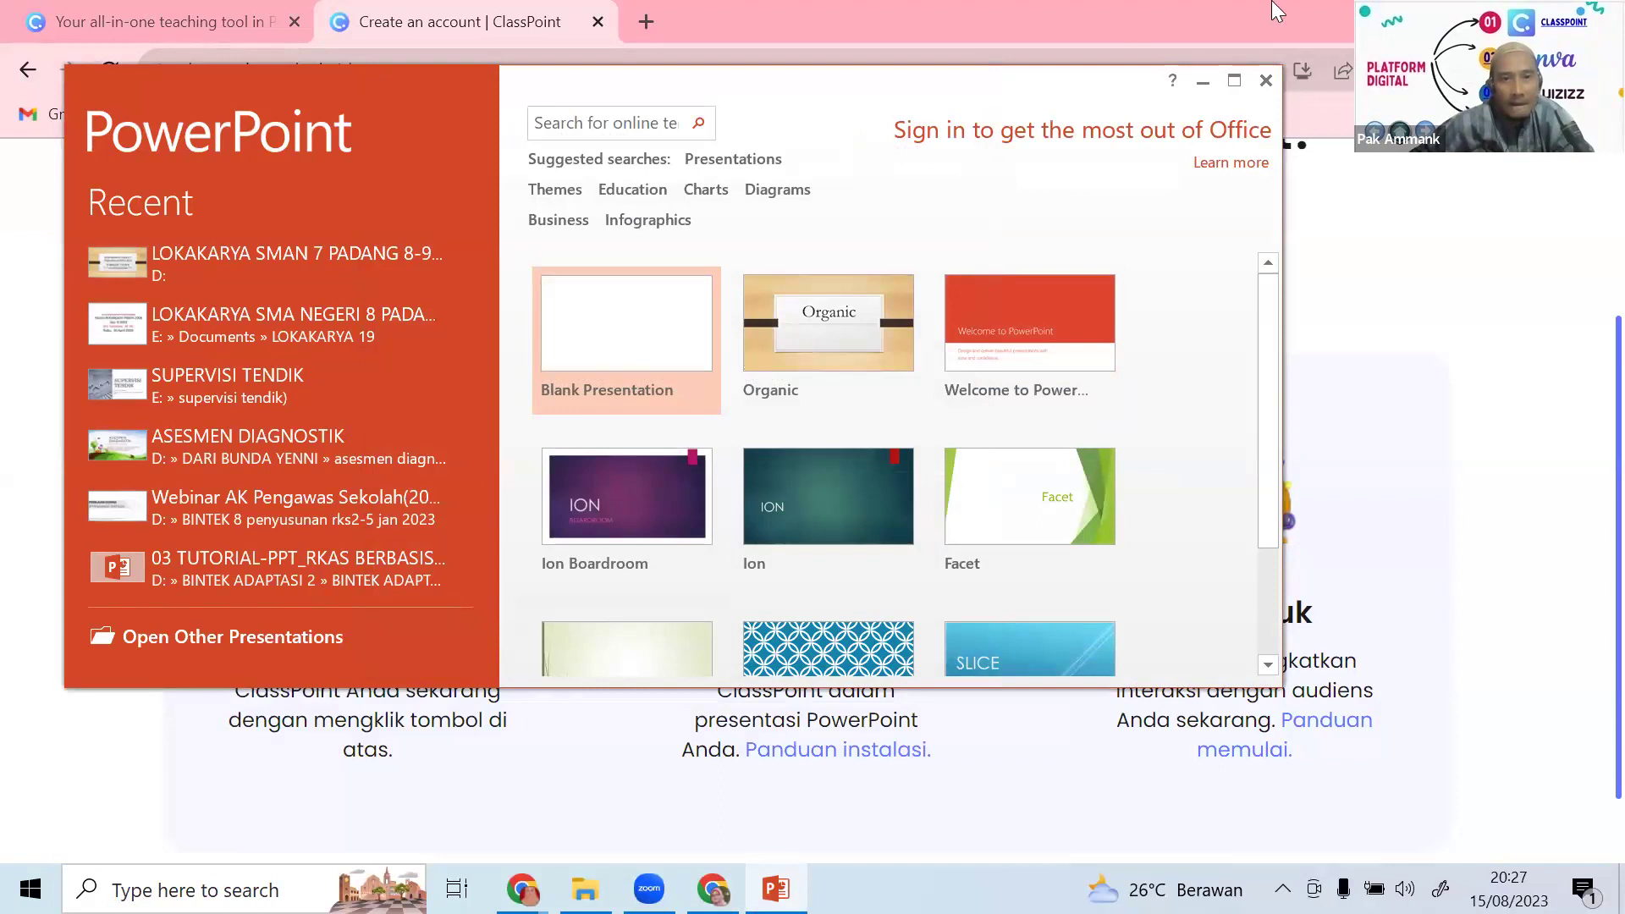
pyautogui.click(1236, 83)
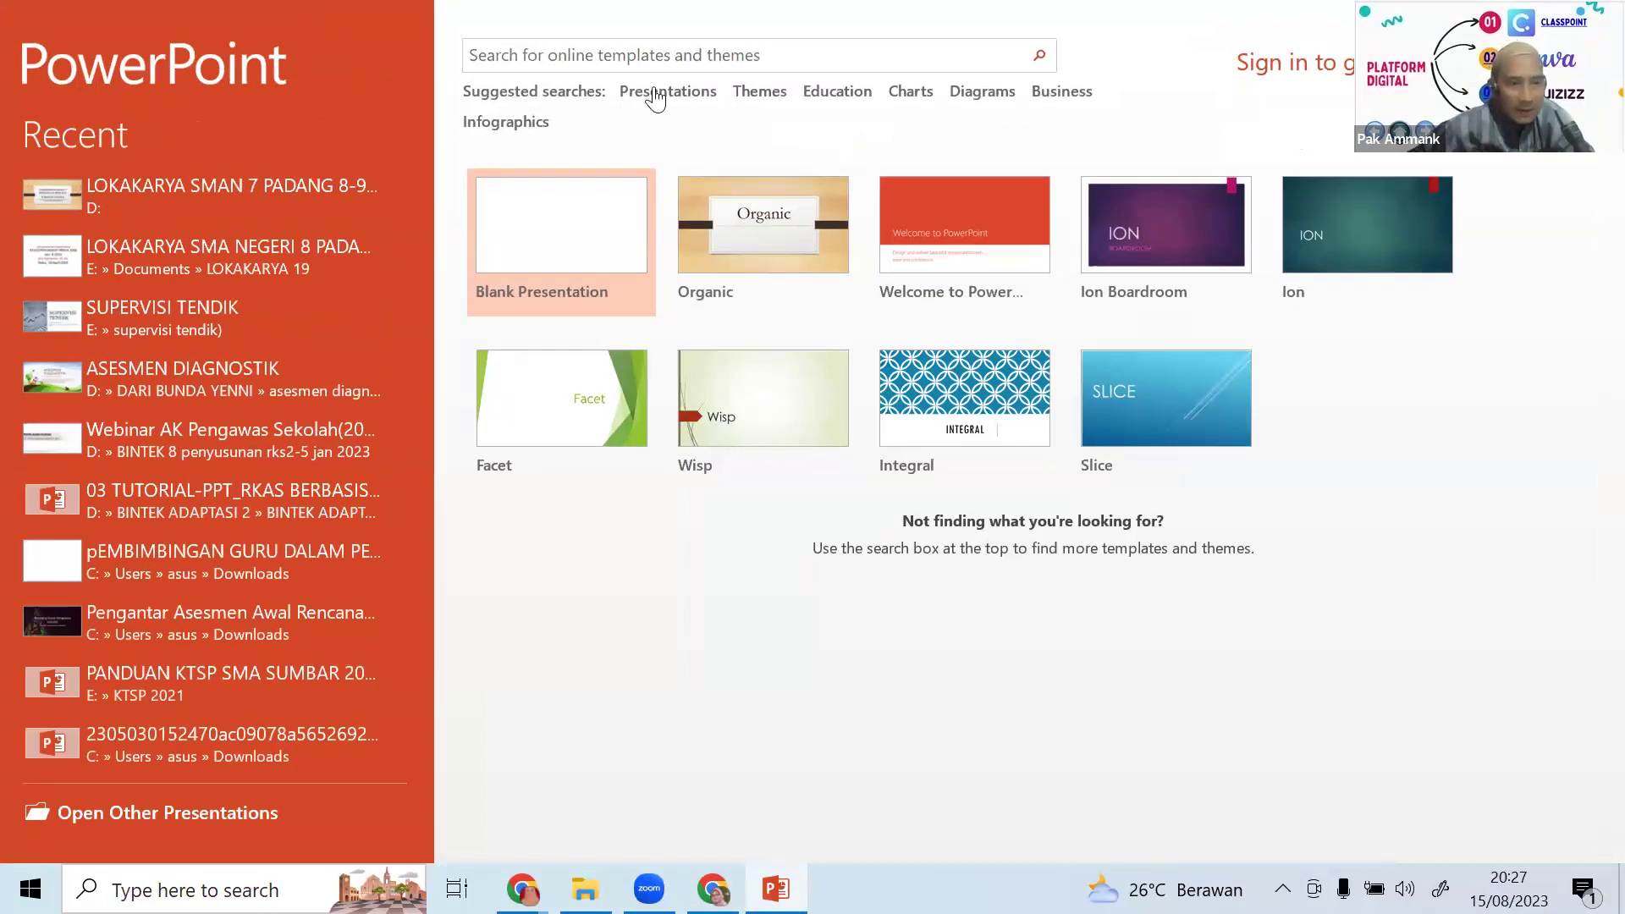
pyautogui.click(522, 207)
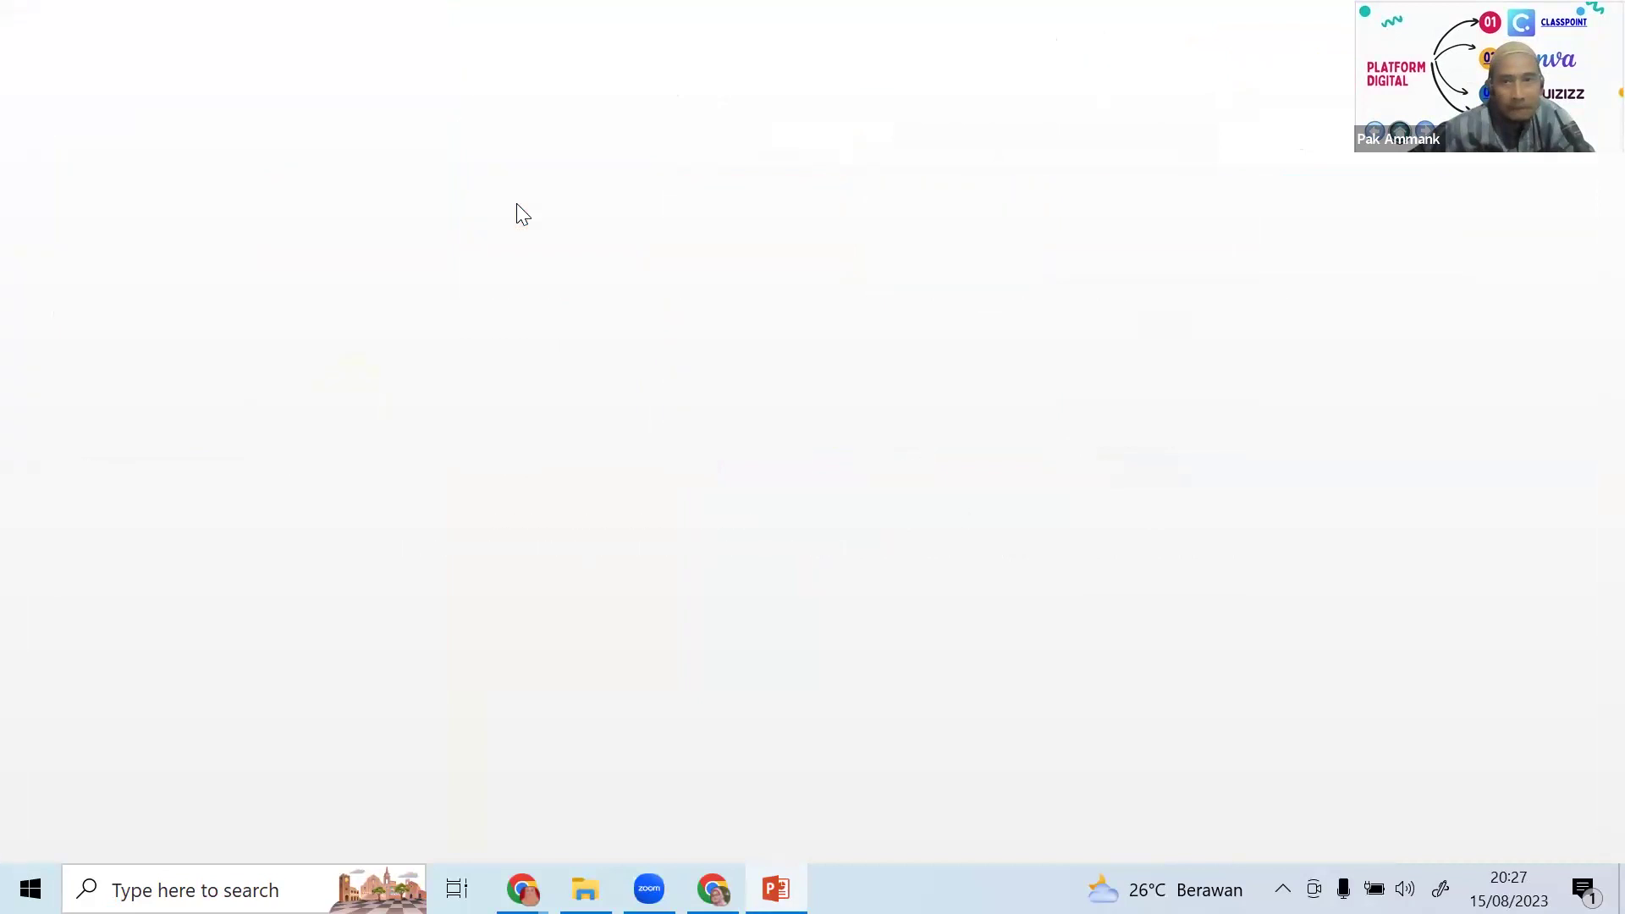
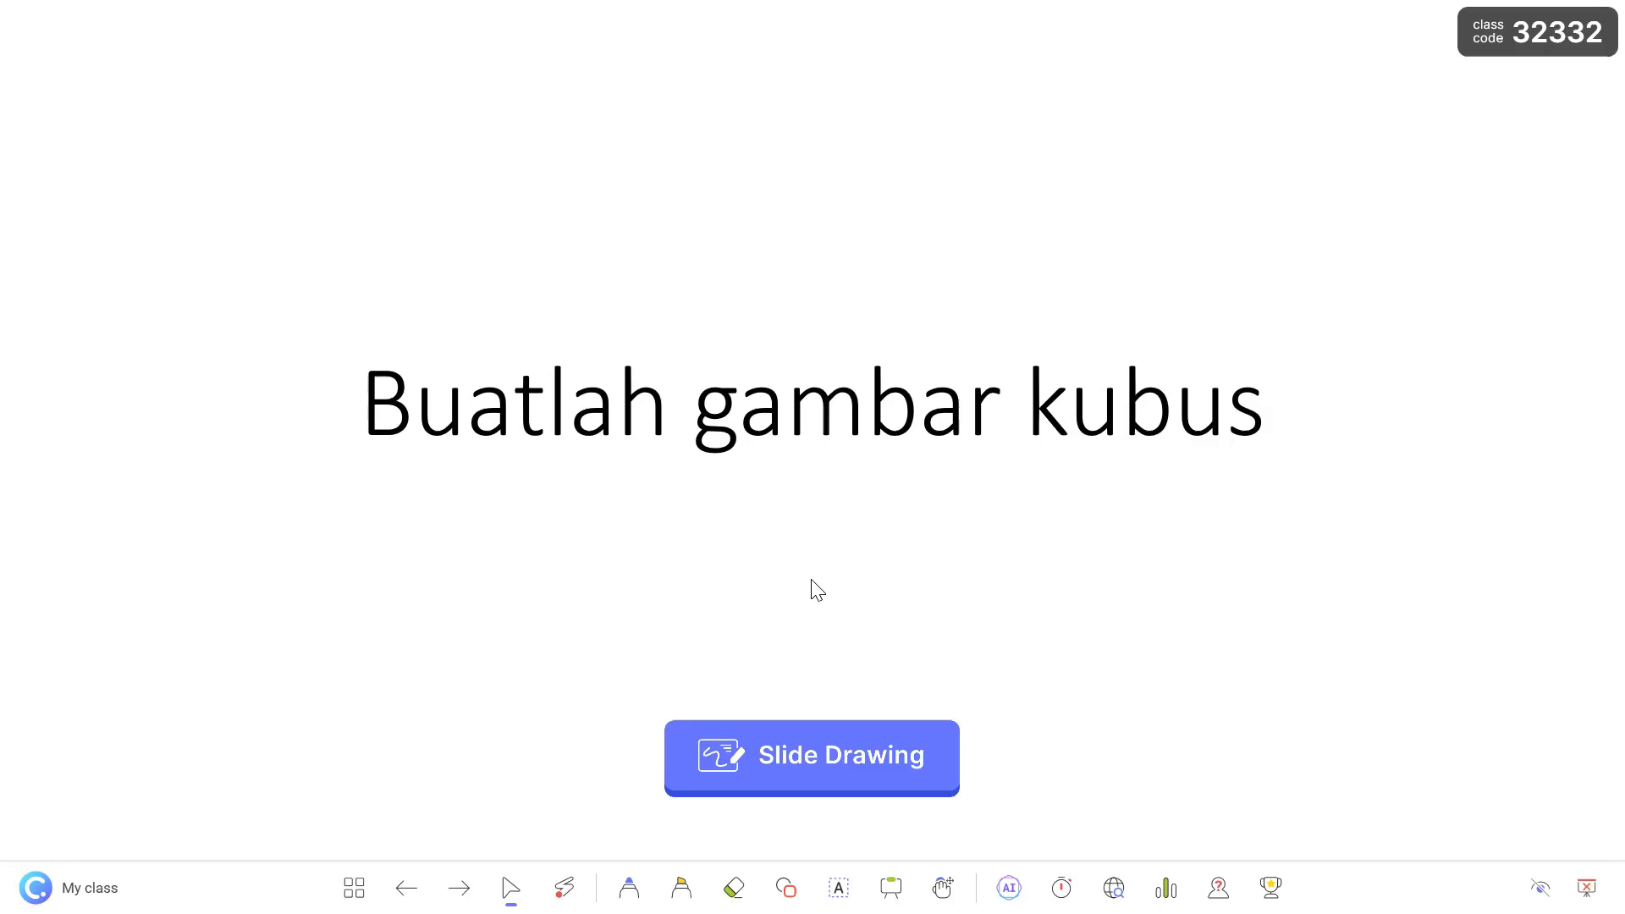
# Step: Open the My Class roster from the class code badge and choose to switch away from Demo Class
pyautogui.click(1539, 47)
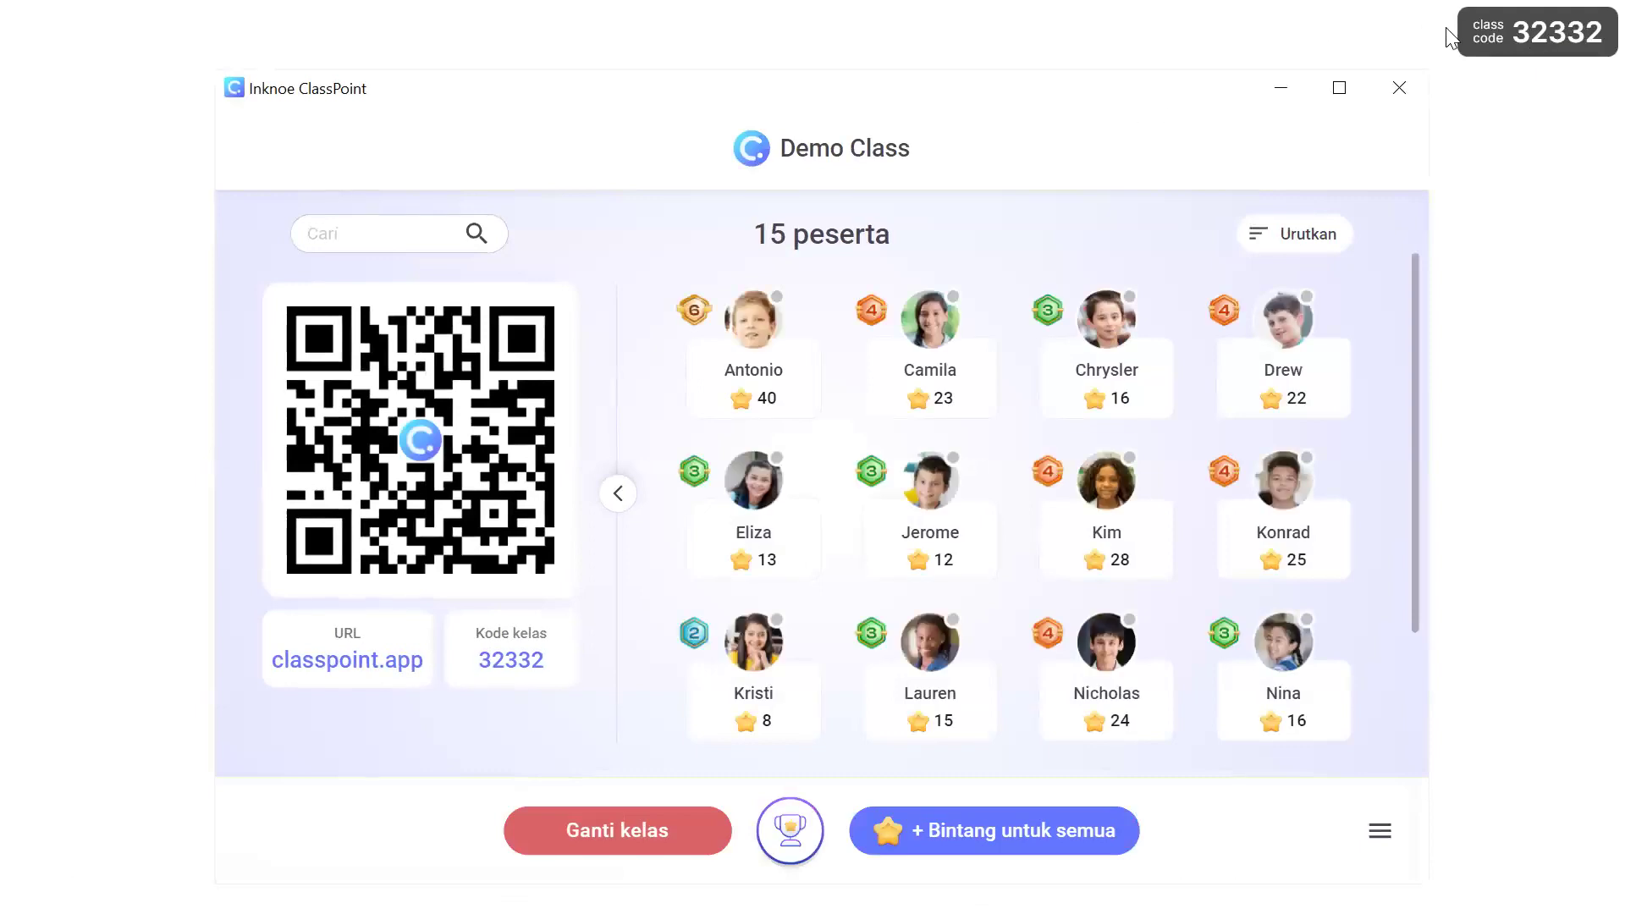
pyautogui.click(640, 846)
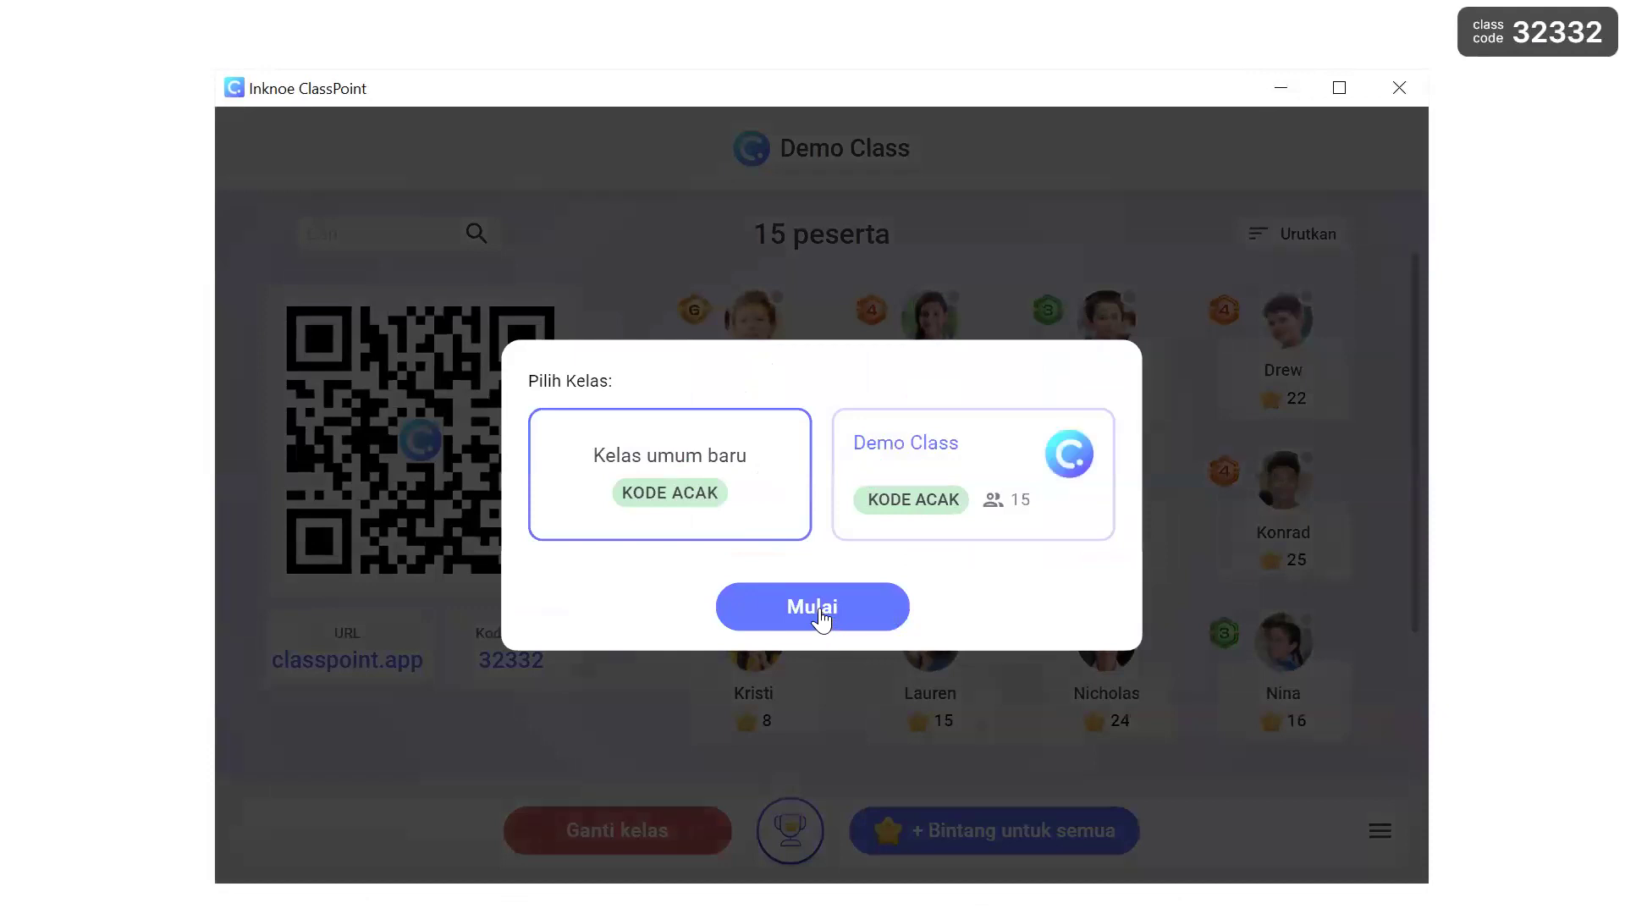
pyautogui.click(817, 607)
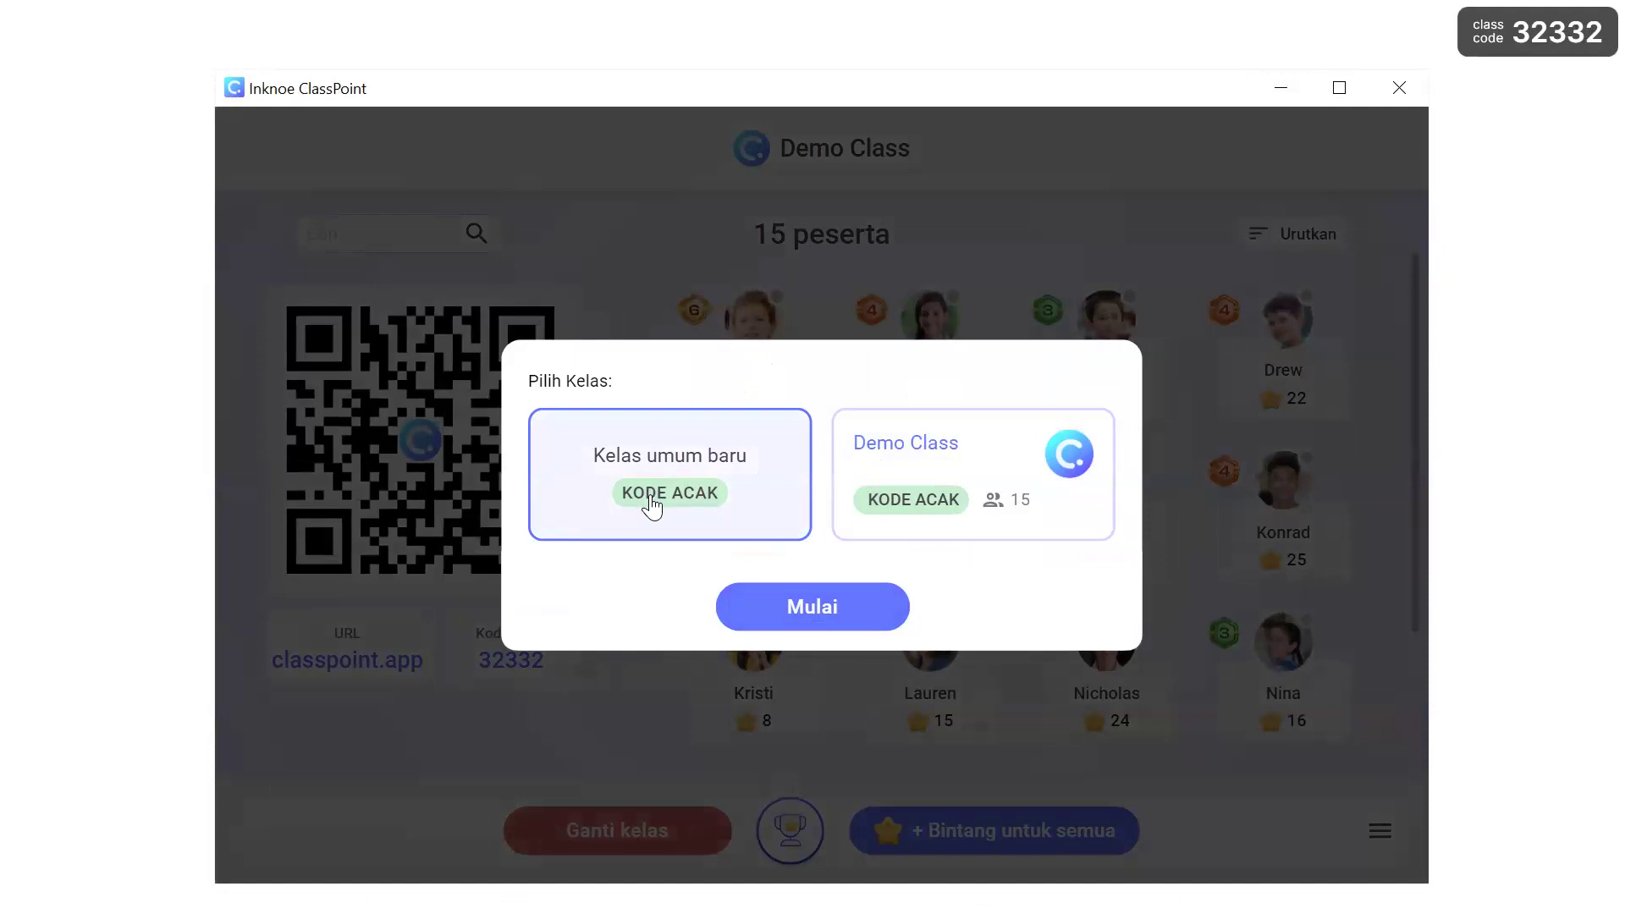
pyautogui.click(807, 604)
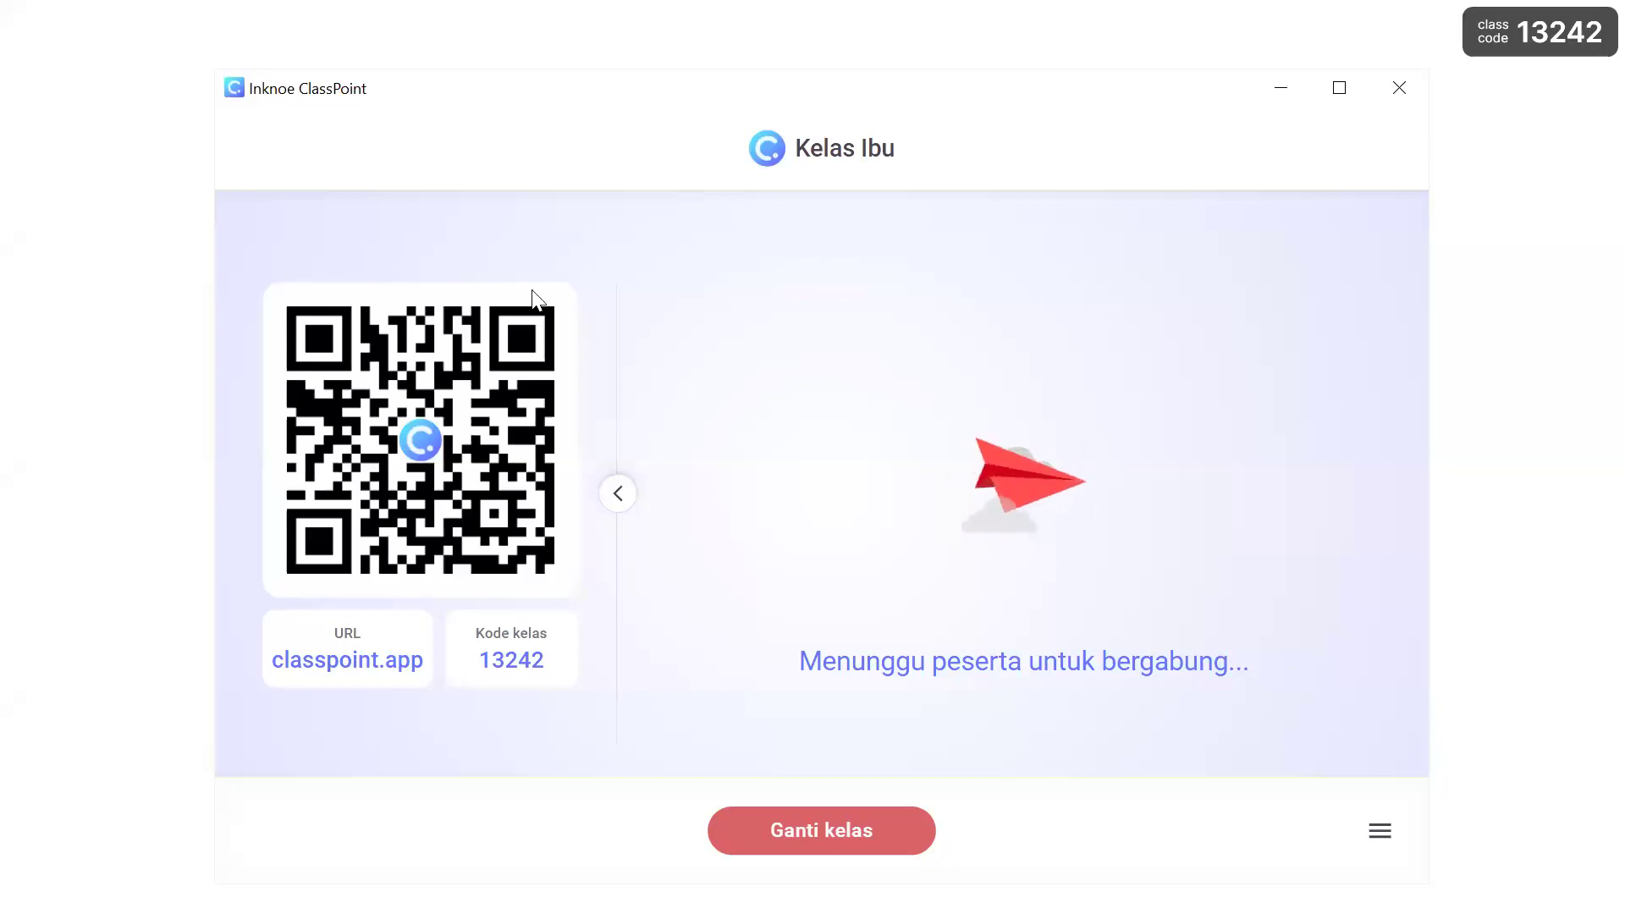
# Step: Enlarge the class QR code, close it, and collapse the QR panel to widen the roster
pyautogui.click(414, 443)
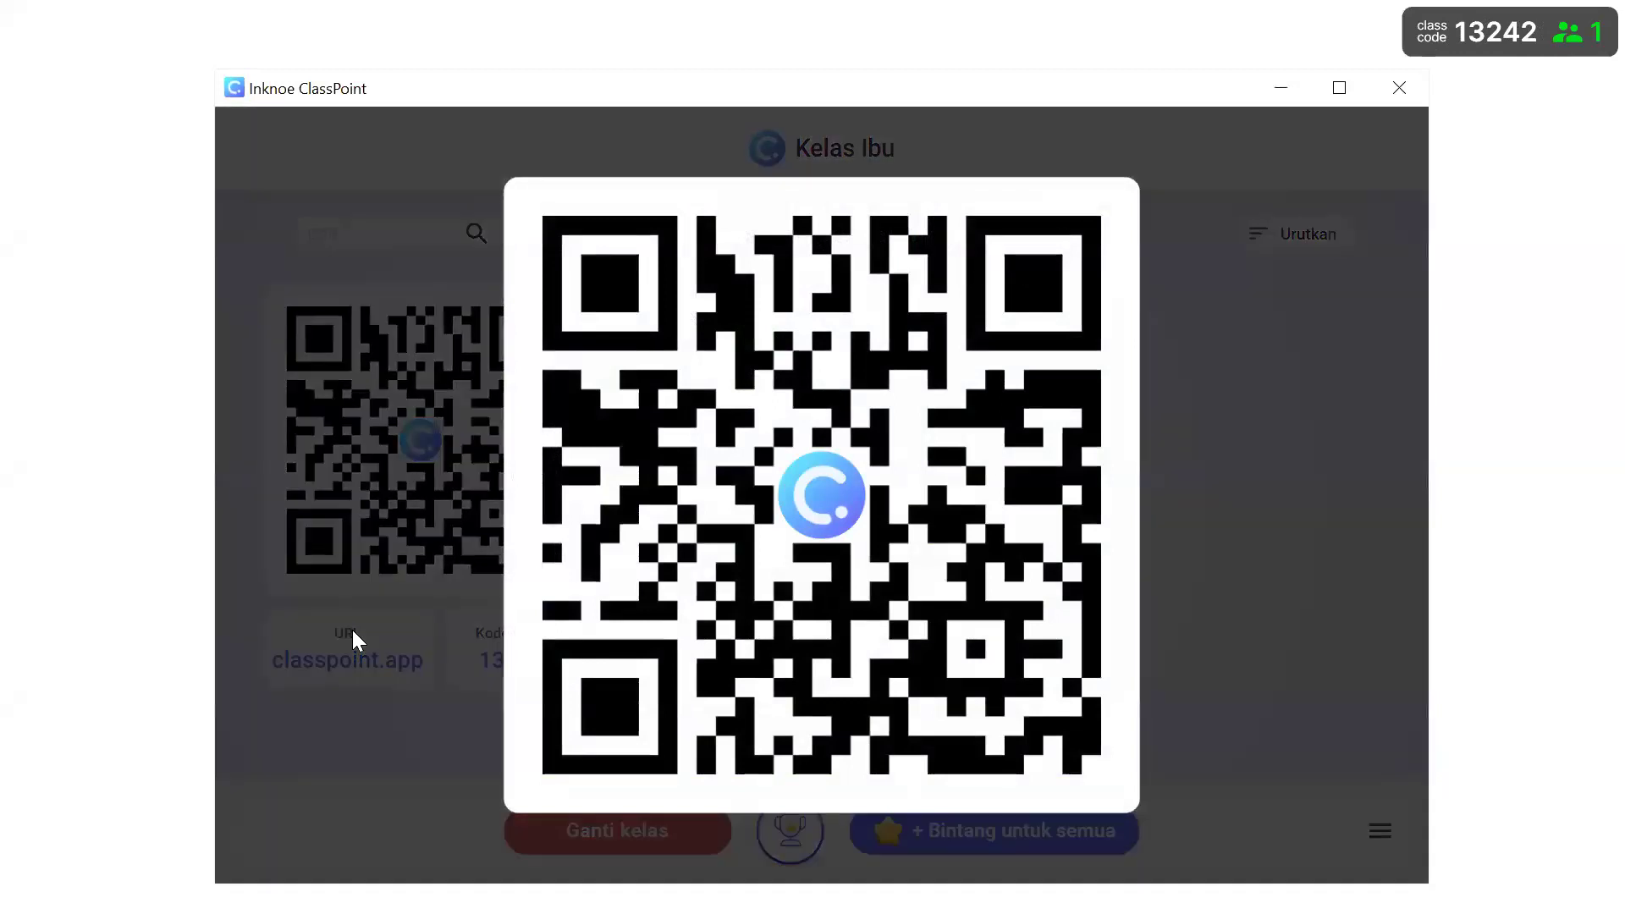
pyautogui.click(352, 633)
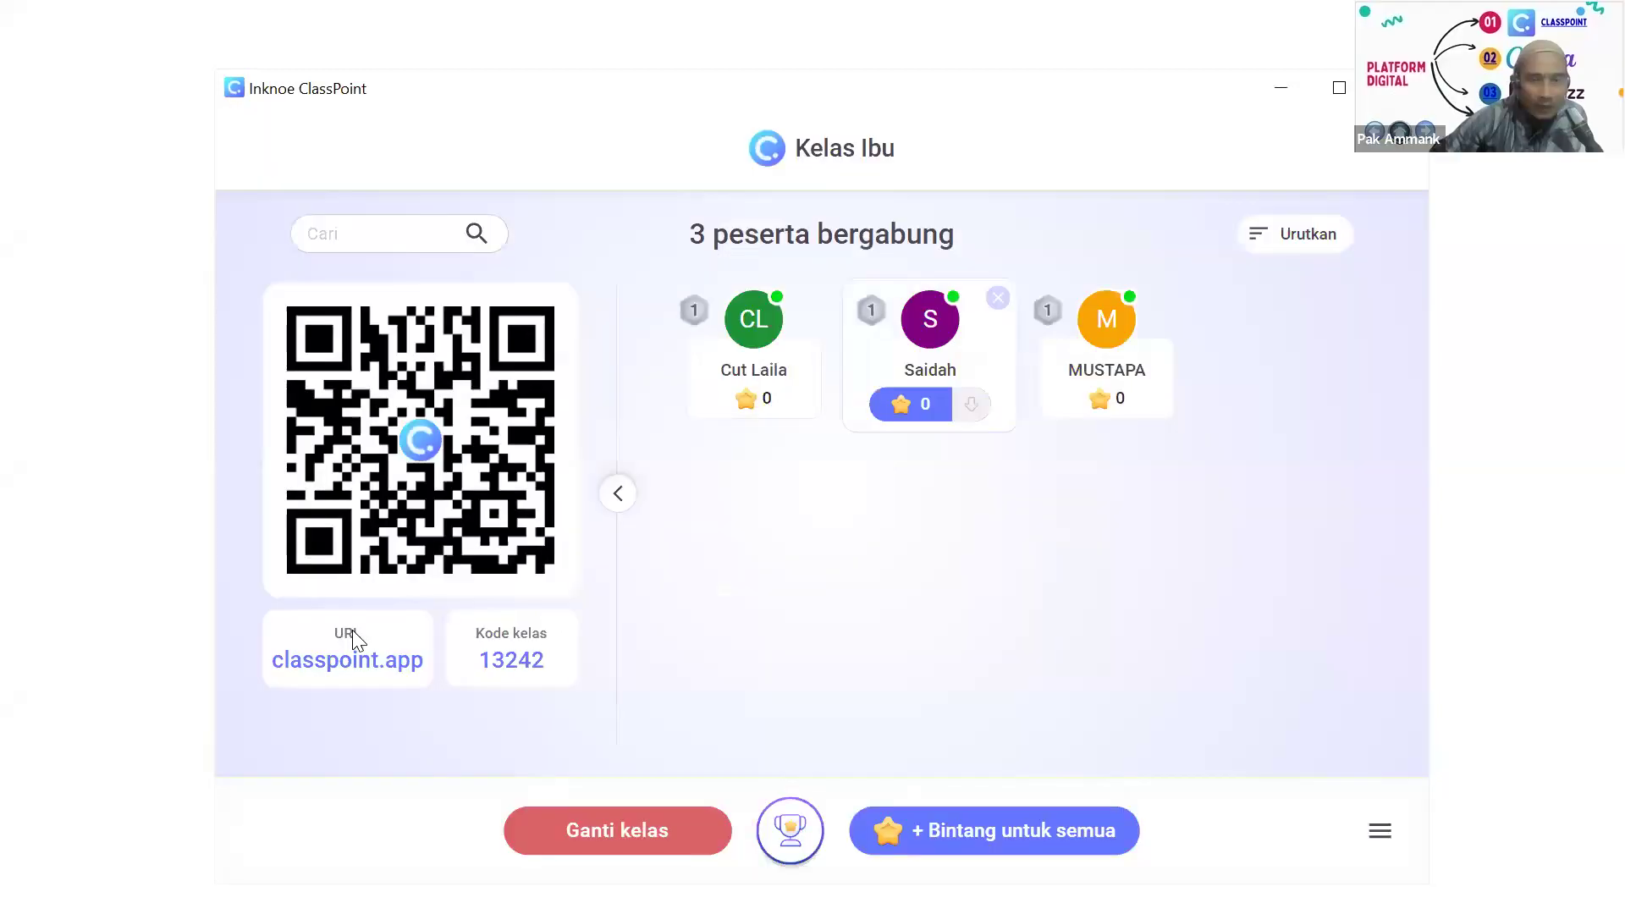
pyautogui.click(619, 493)
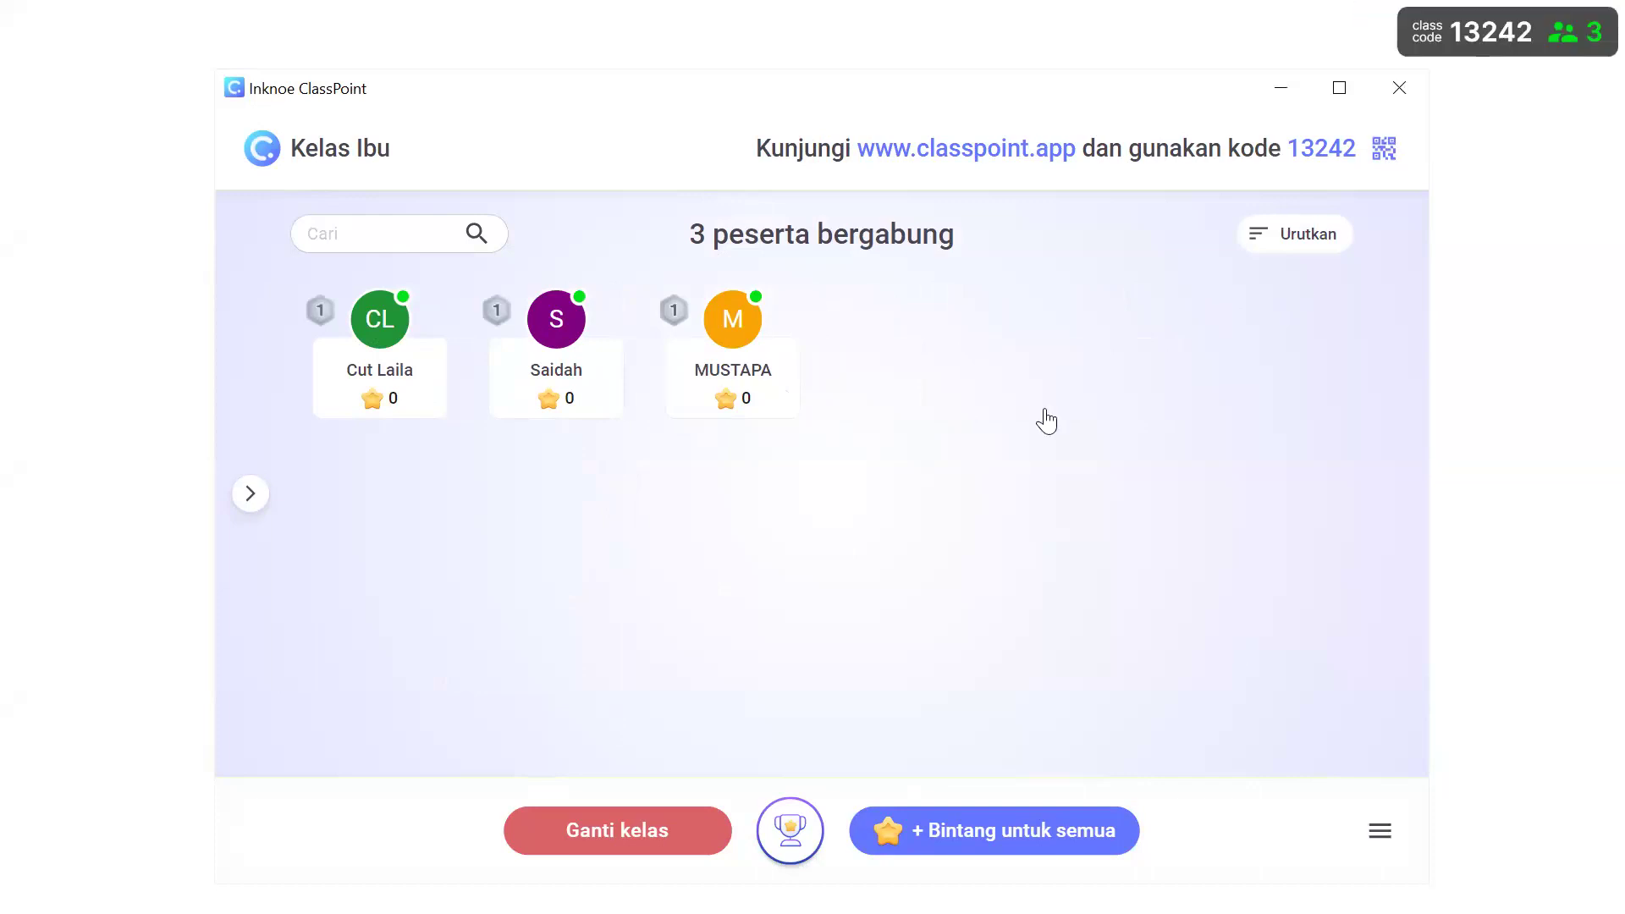
# Step: Show the join QR code, URL and class code, then dismiss the join details overlay
pyautogui.click(898, 156)
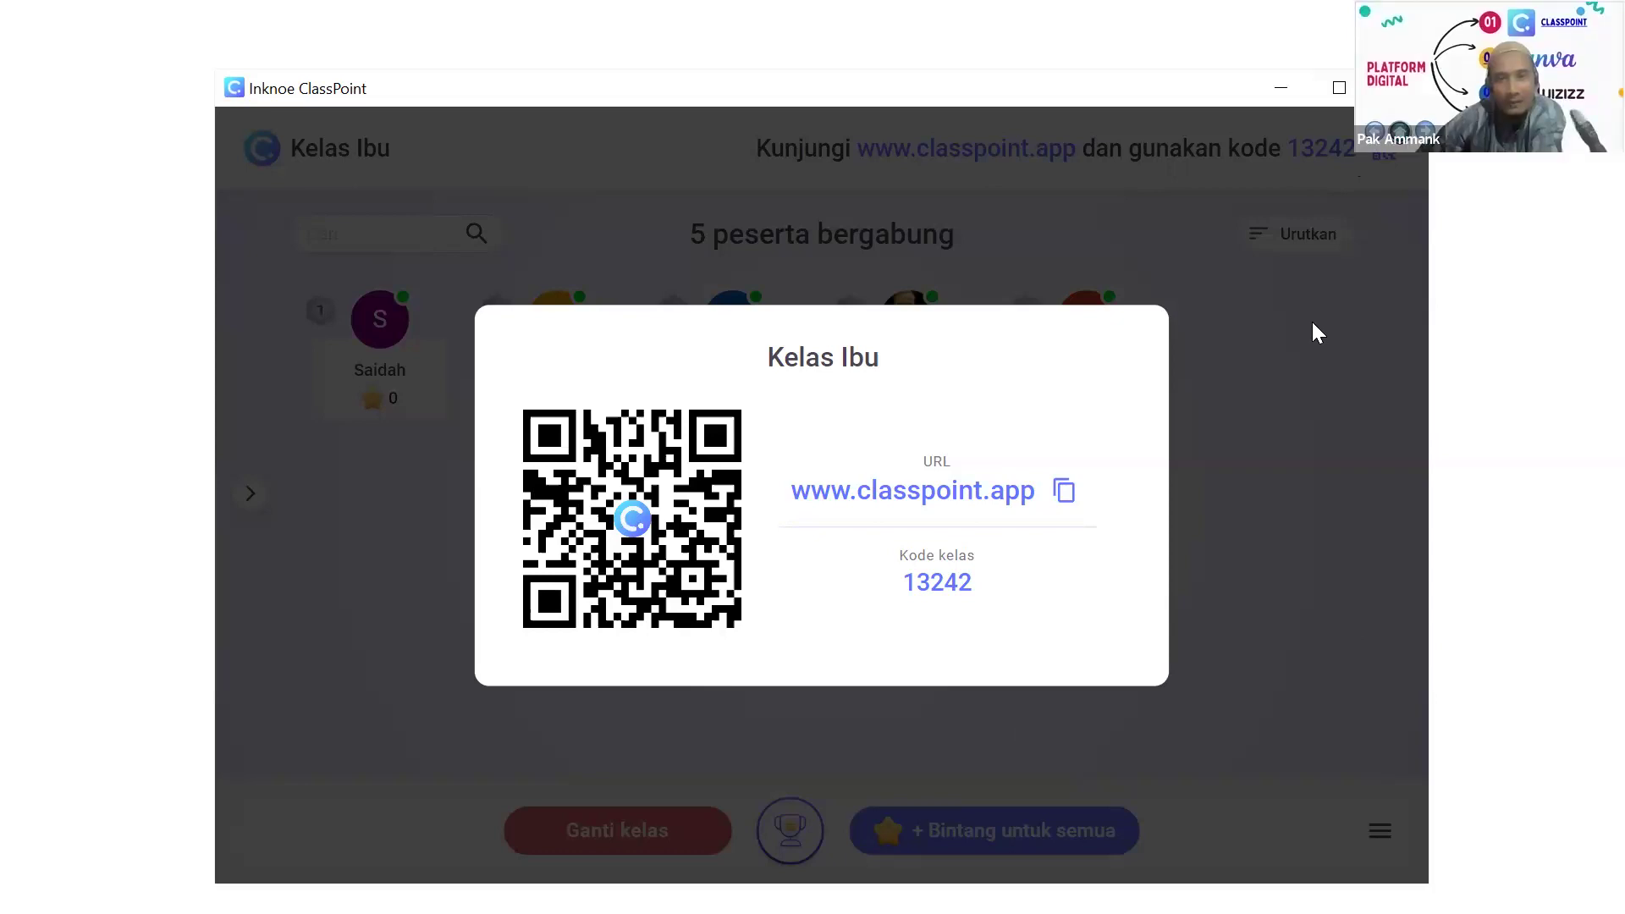
pyautogui.click(1547, 306)
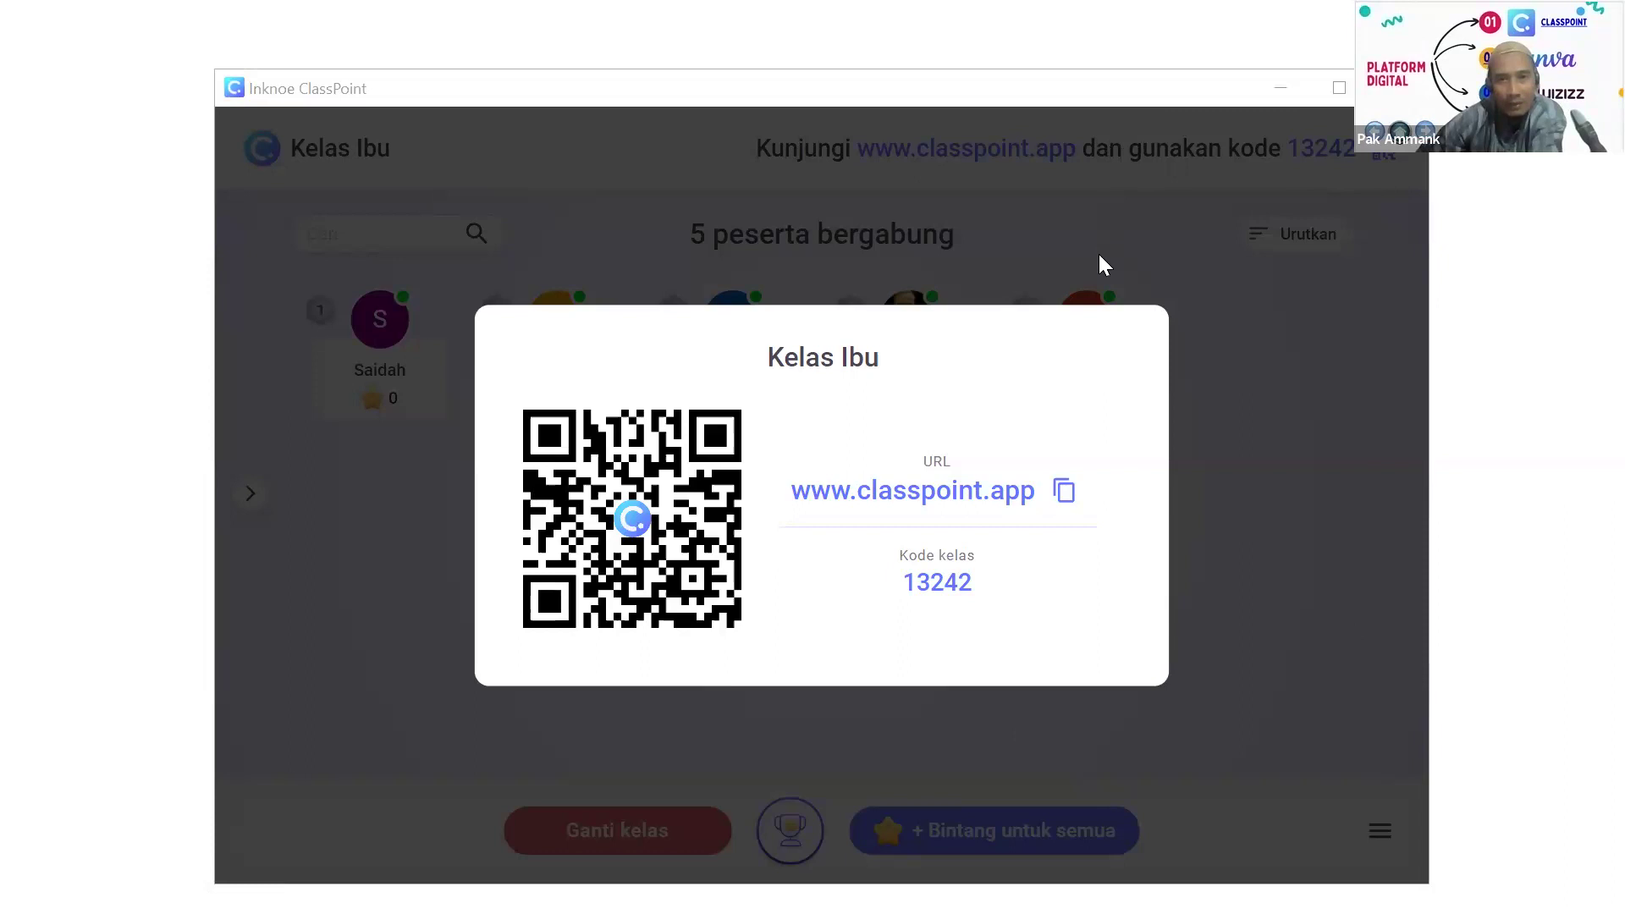
pyautogui.click(1031, 436)
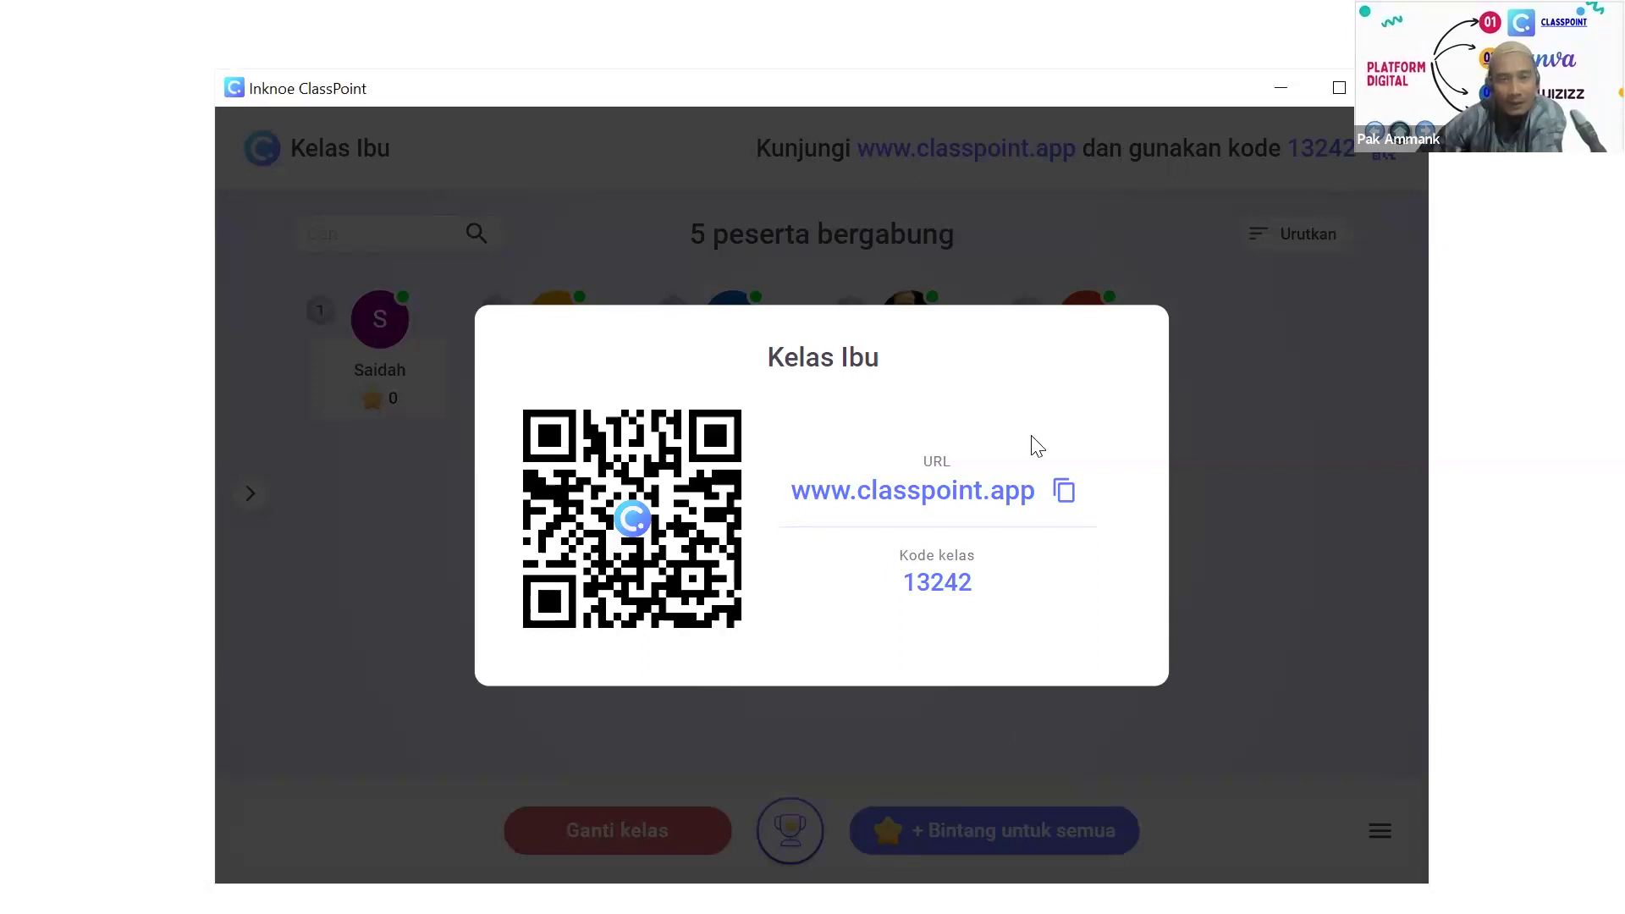
pyautogui.click(1204, 554)
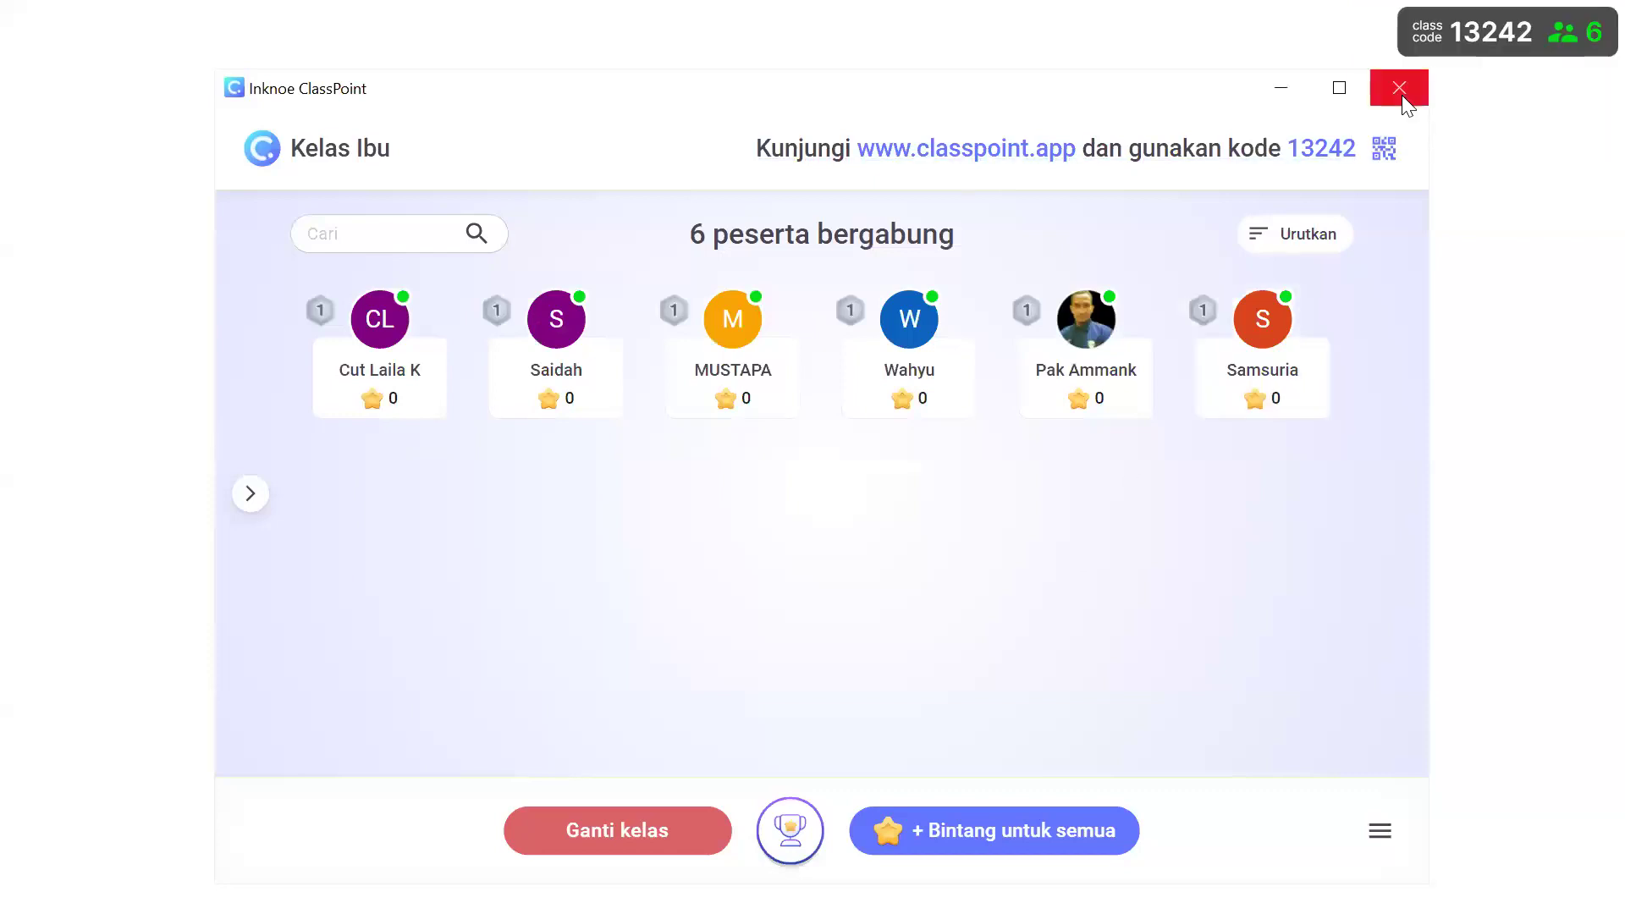
pyautogui.click(1401, 95)
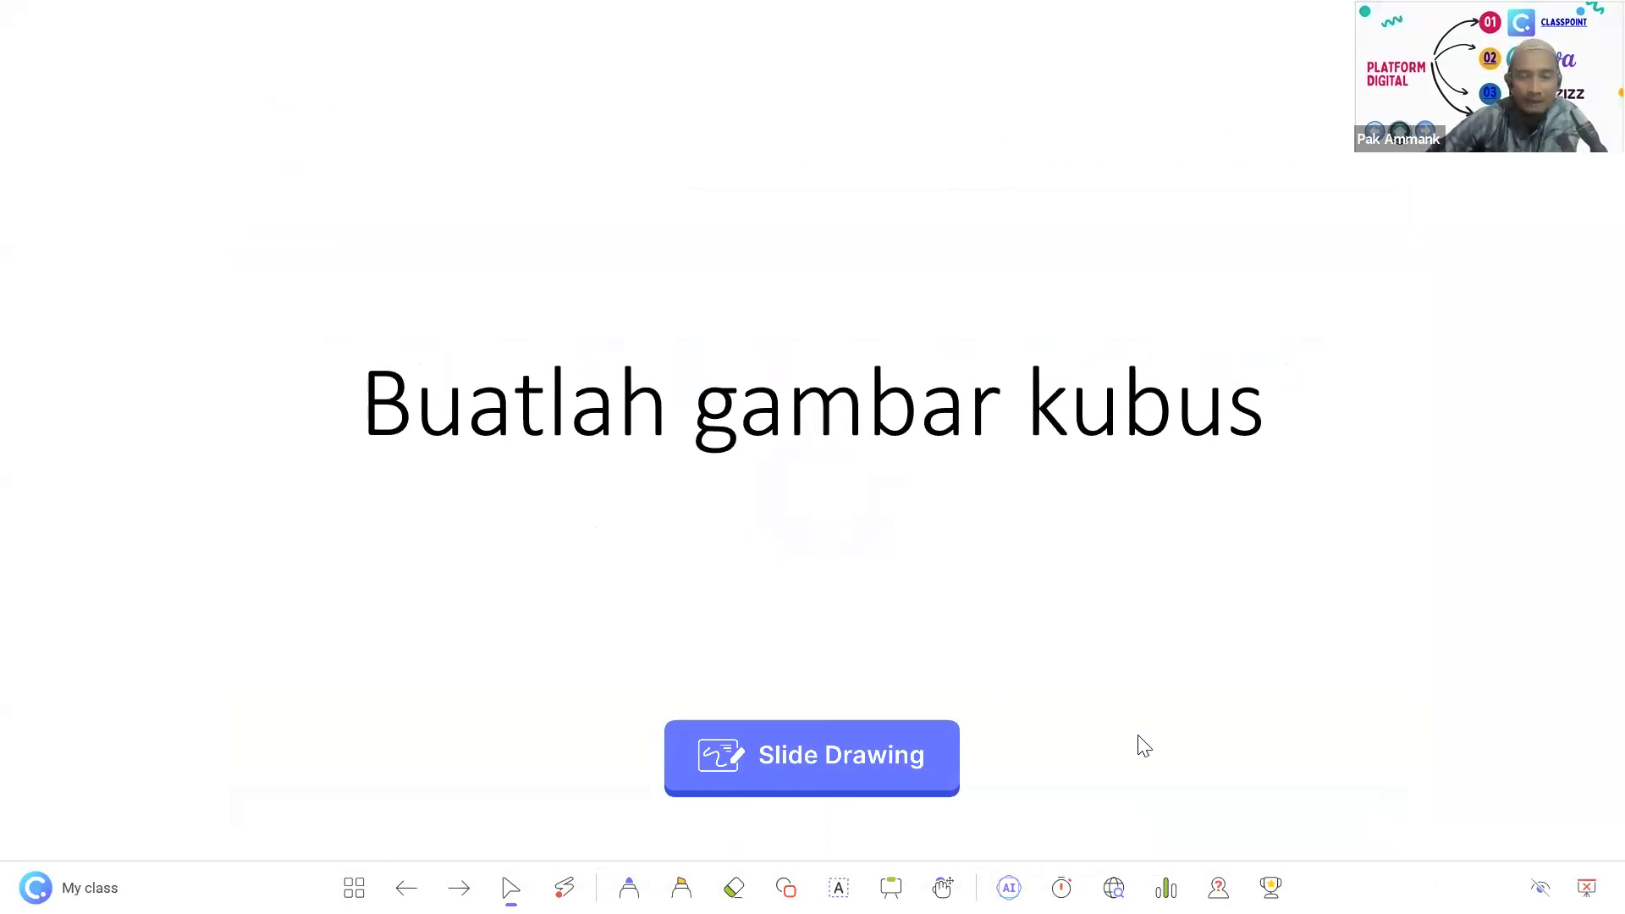
pyautogui.click(924, 741)
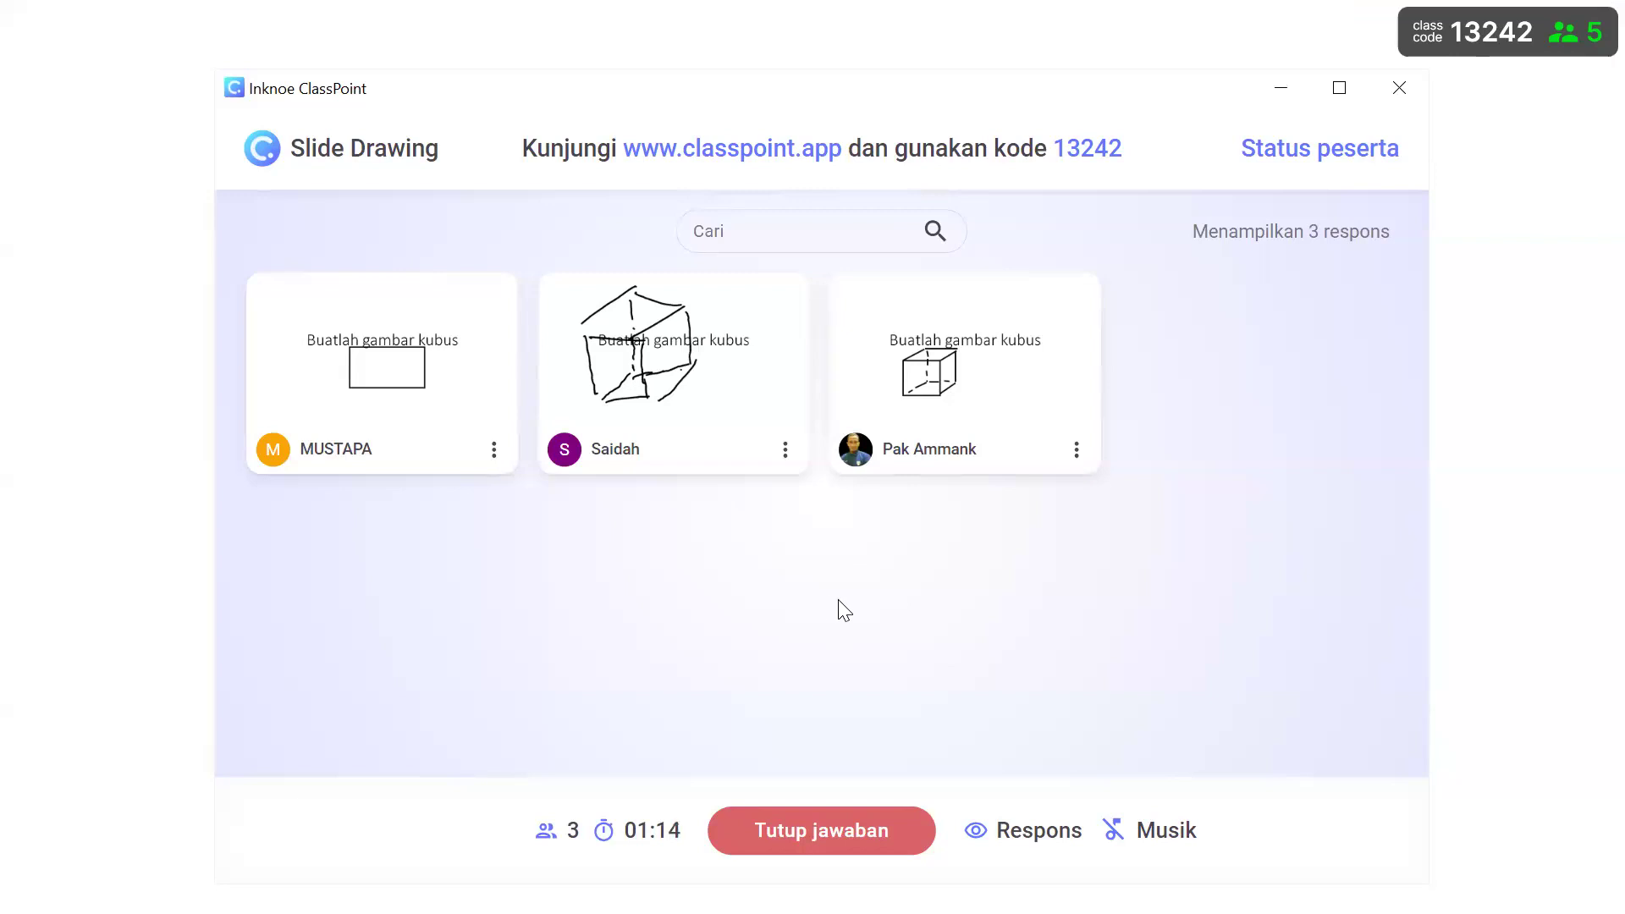
# Step: Star the fourth cube drawing and the small dashed cube in the top row
pyautogui.moveTo(652, 450)
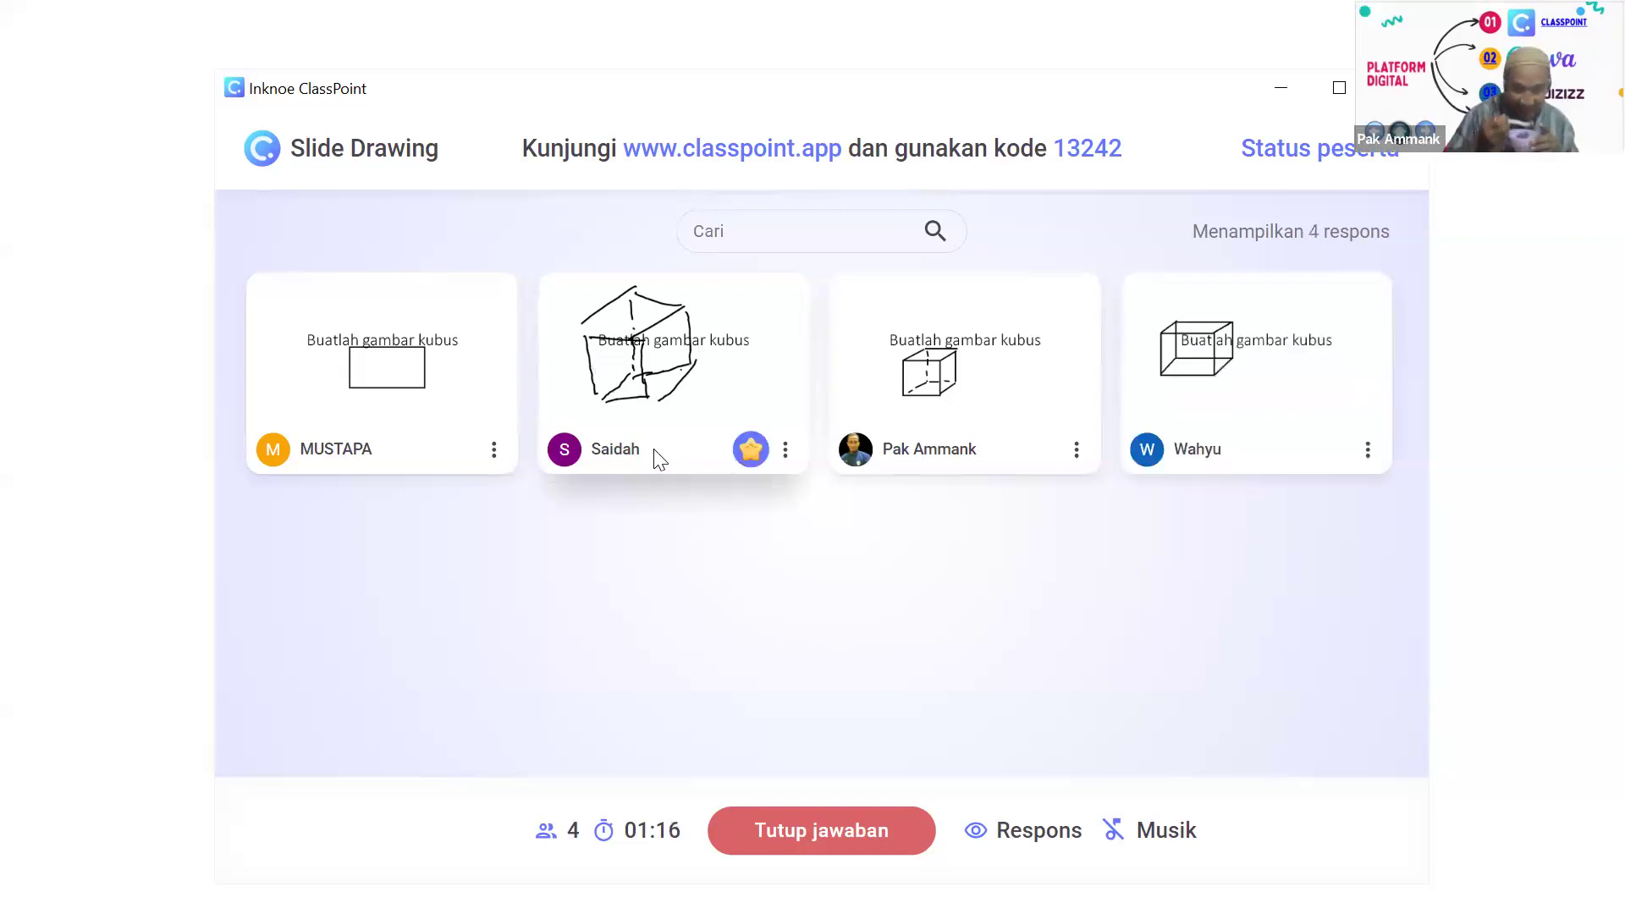
pyautogui.moveTo(1185, 433)
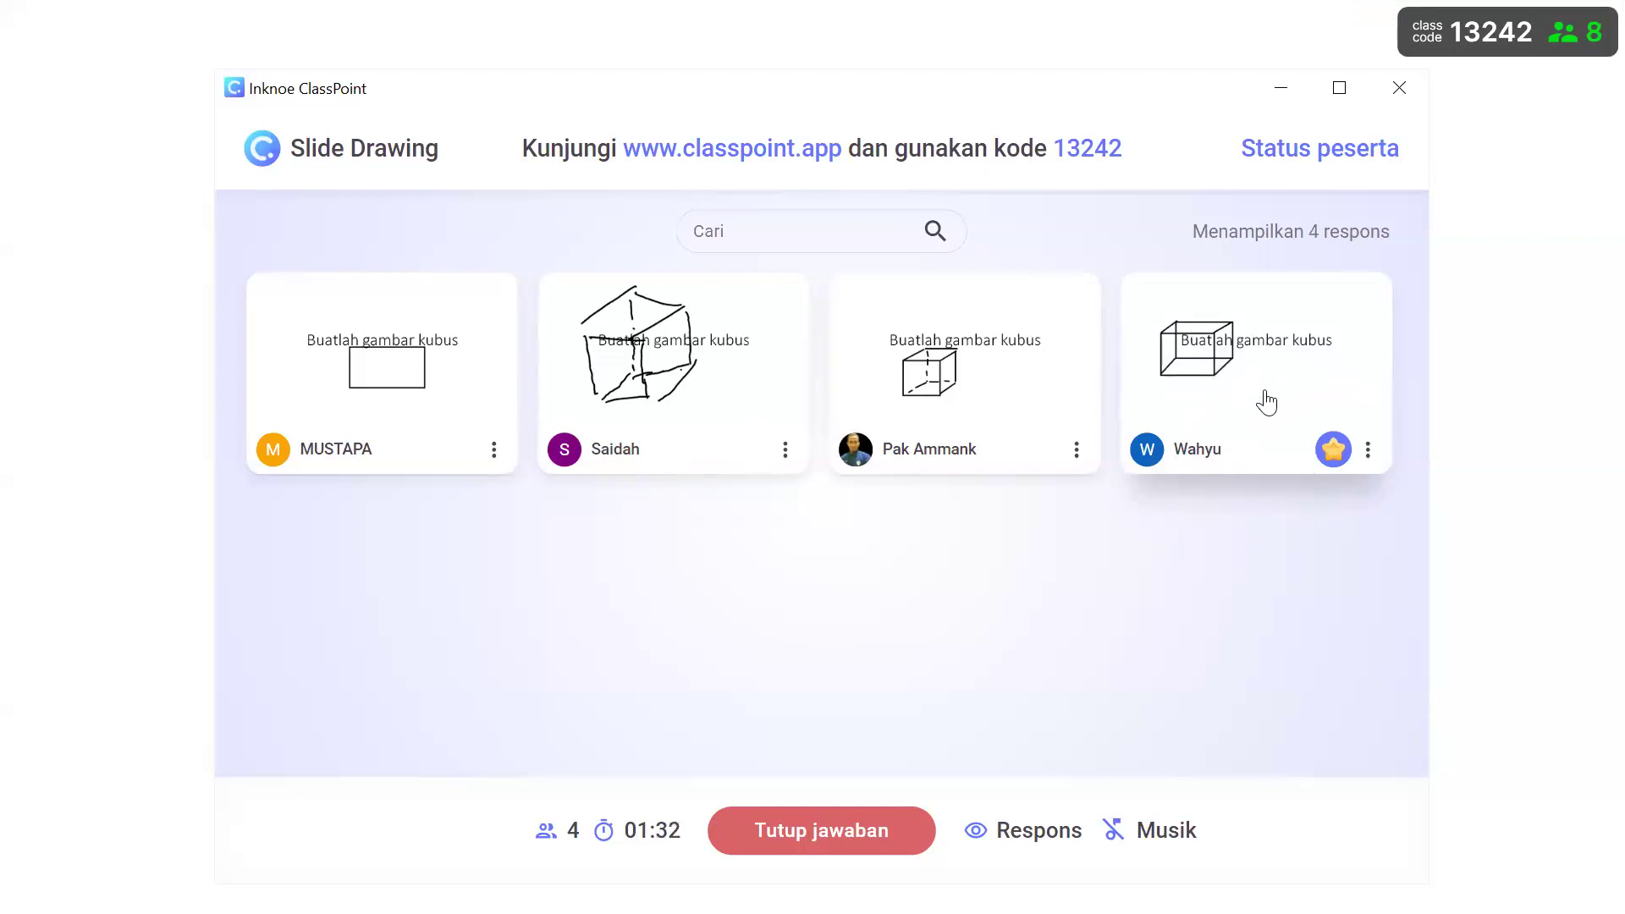
pyautogui.moveTo(1042, 405)
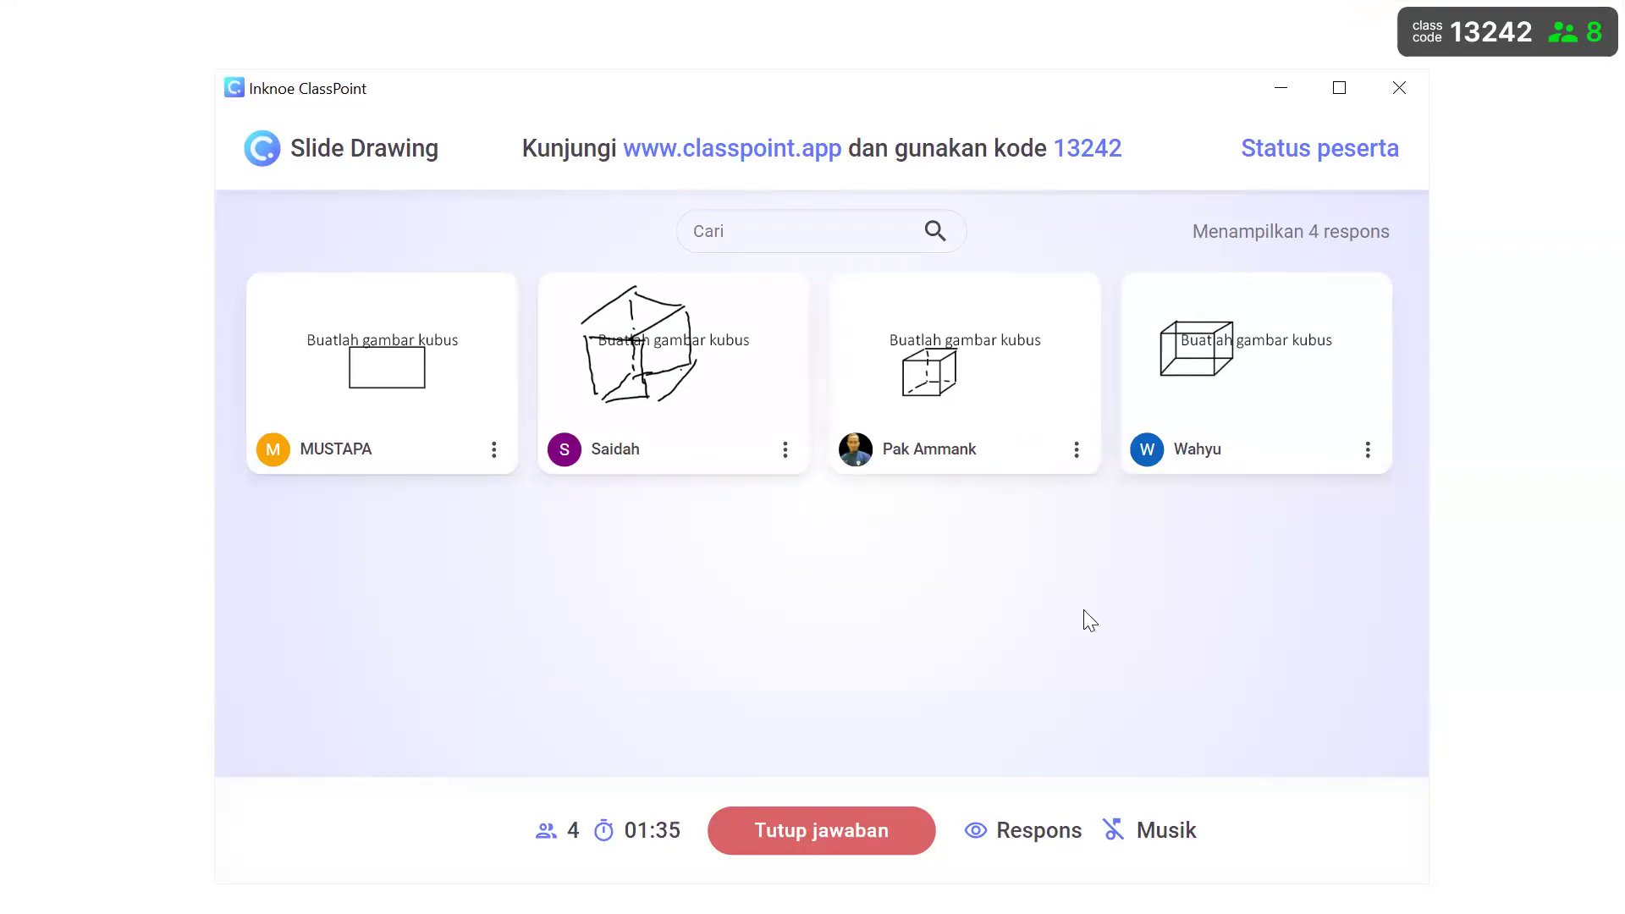
pyautogui.moveTo(707, 525)
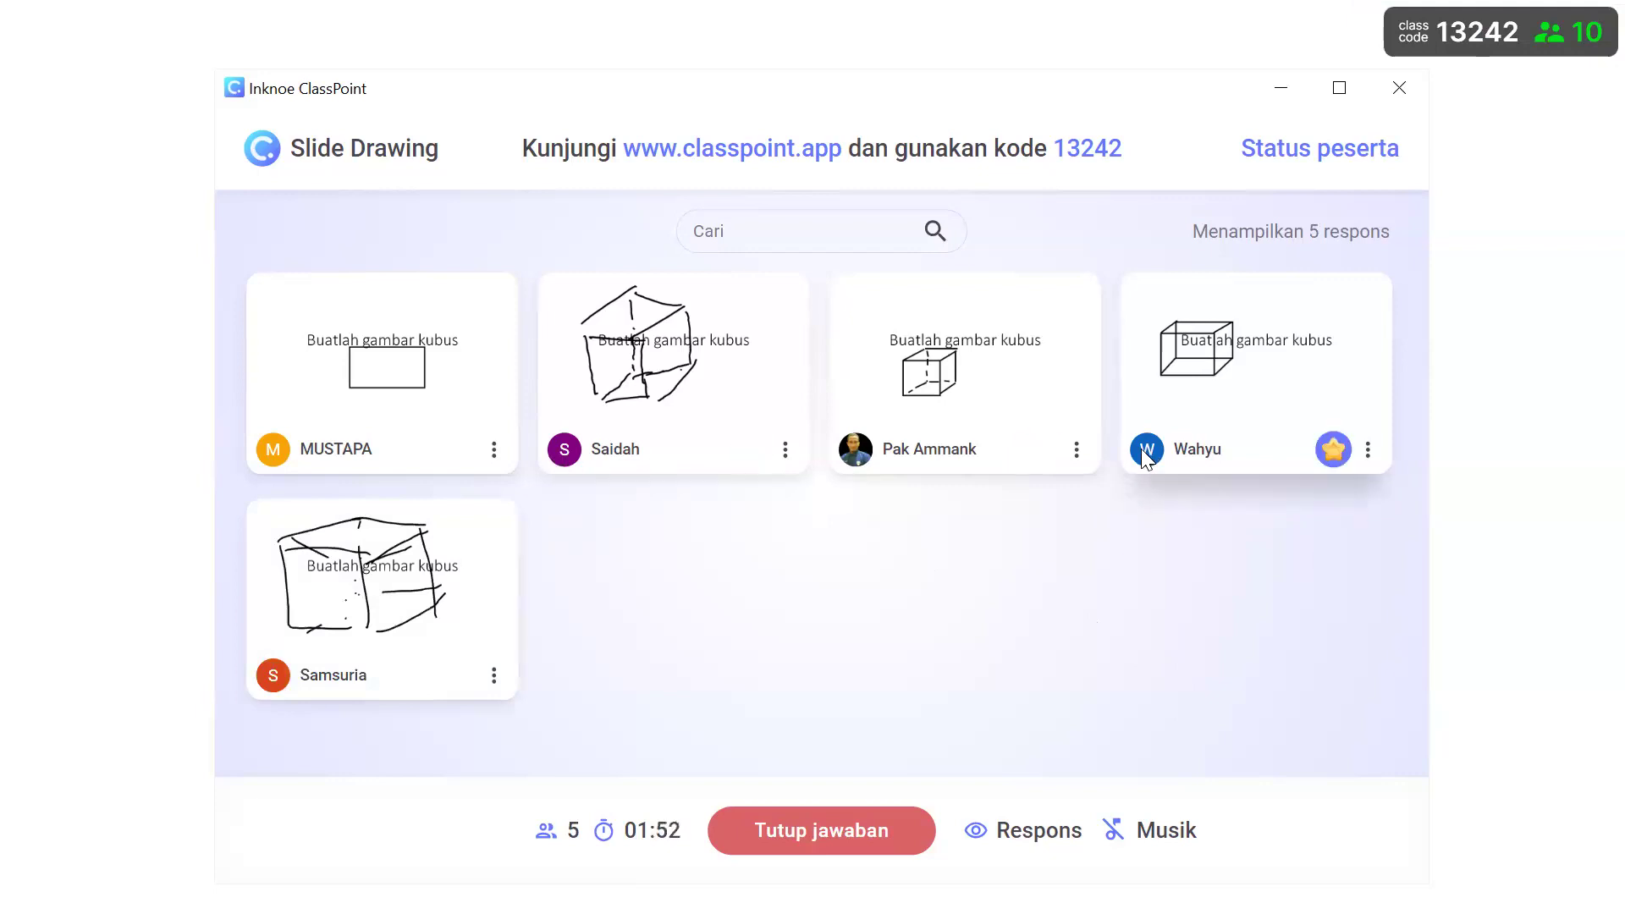
pyautogui.moveTo(853, 455)
pyautogui.click(1327, 451)
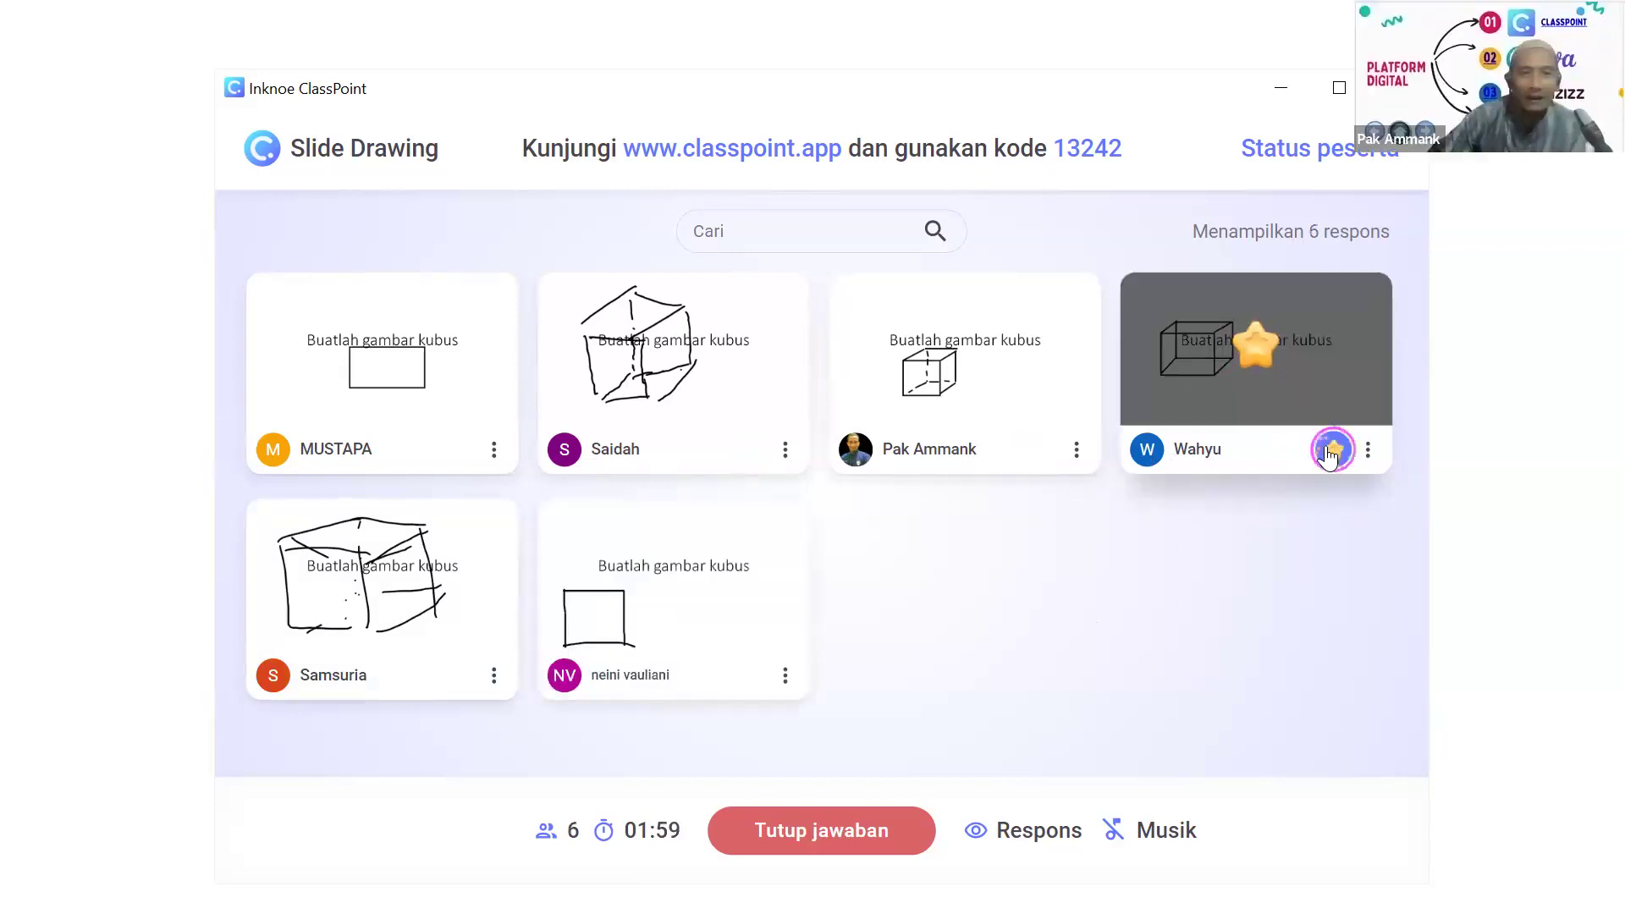
pyautogui.moveTo(895, 446)
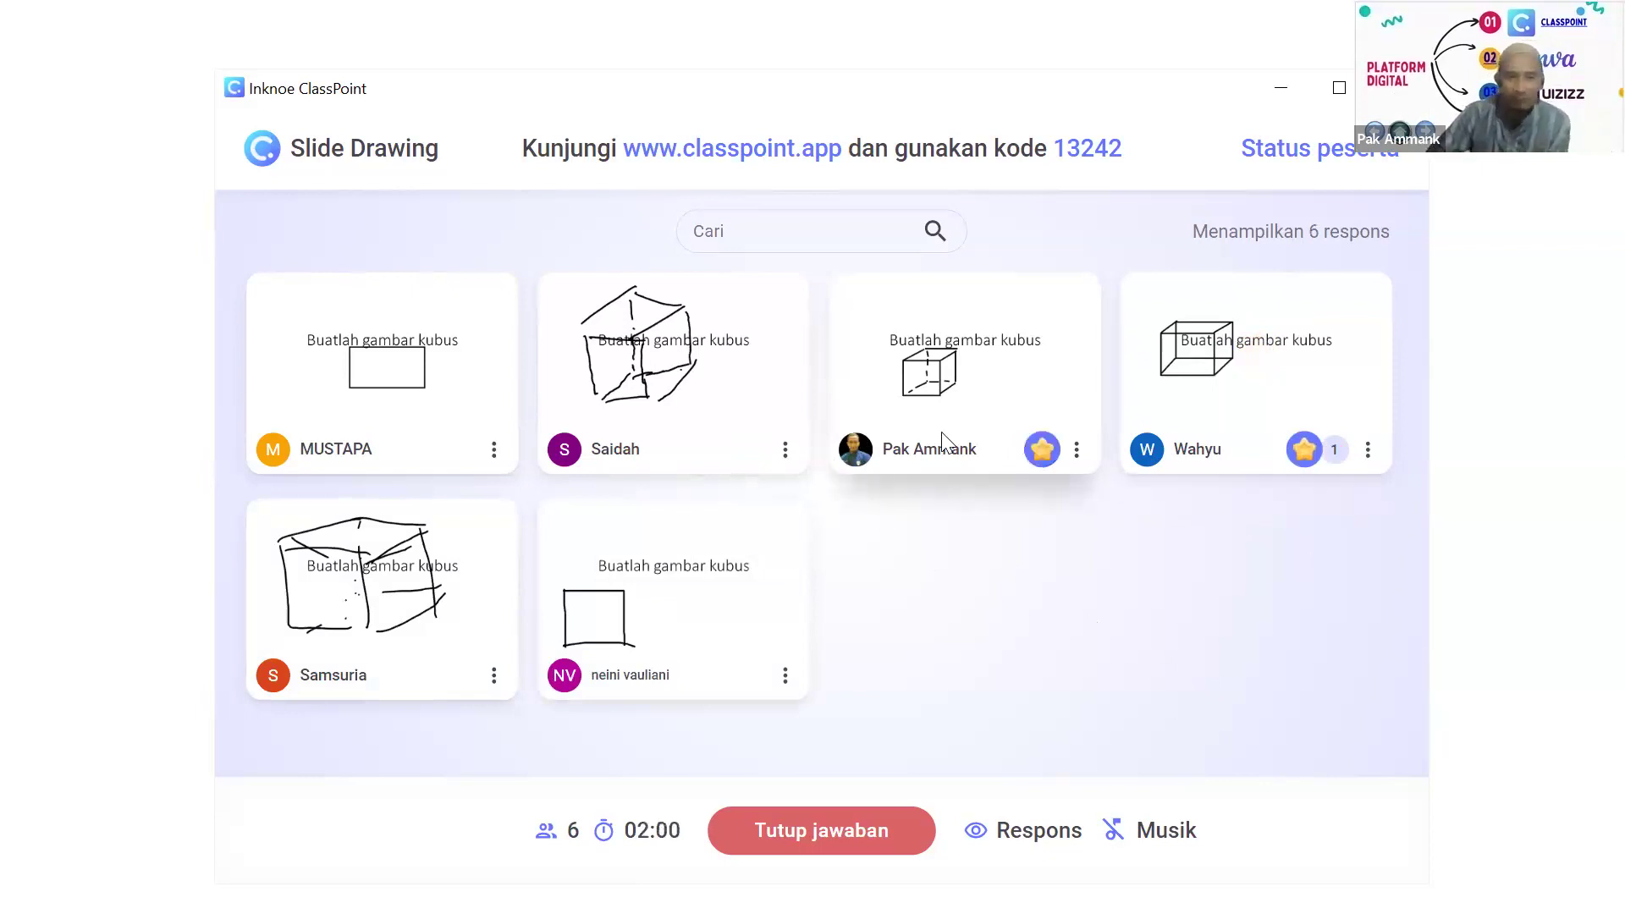
pyautogui.click(1042, 451)
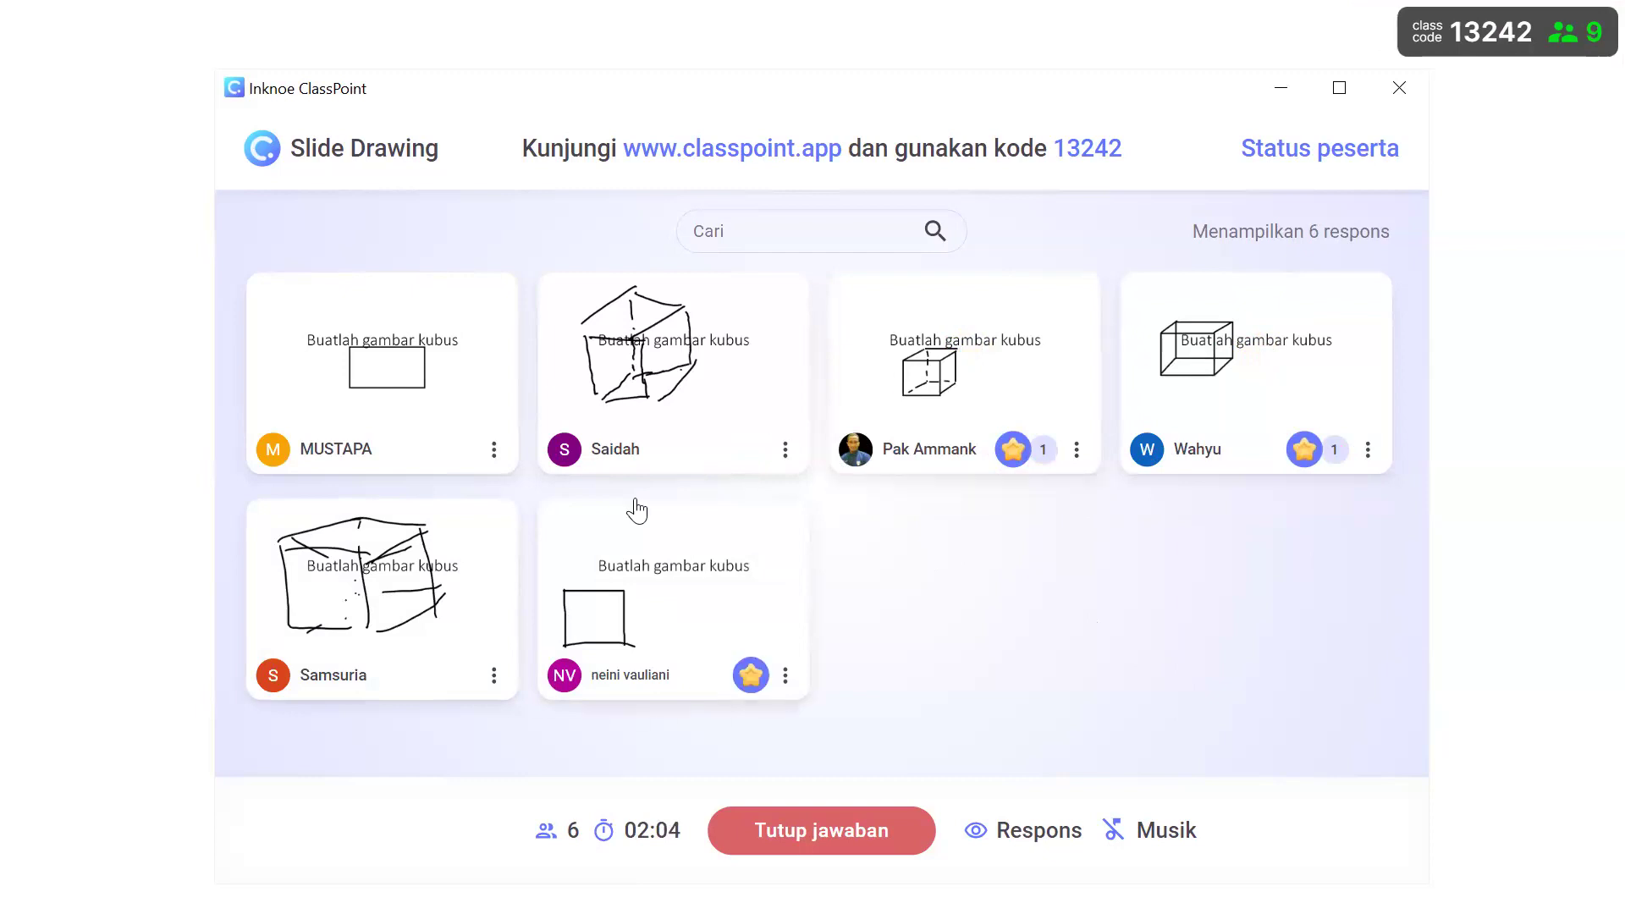
# Step: Star the rough sketched cube and the three second-row drawings: large cube, plain square, wireframe cube
pyautogui.moveTo(684, 472)
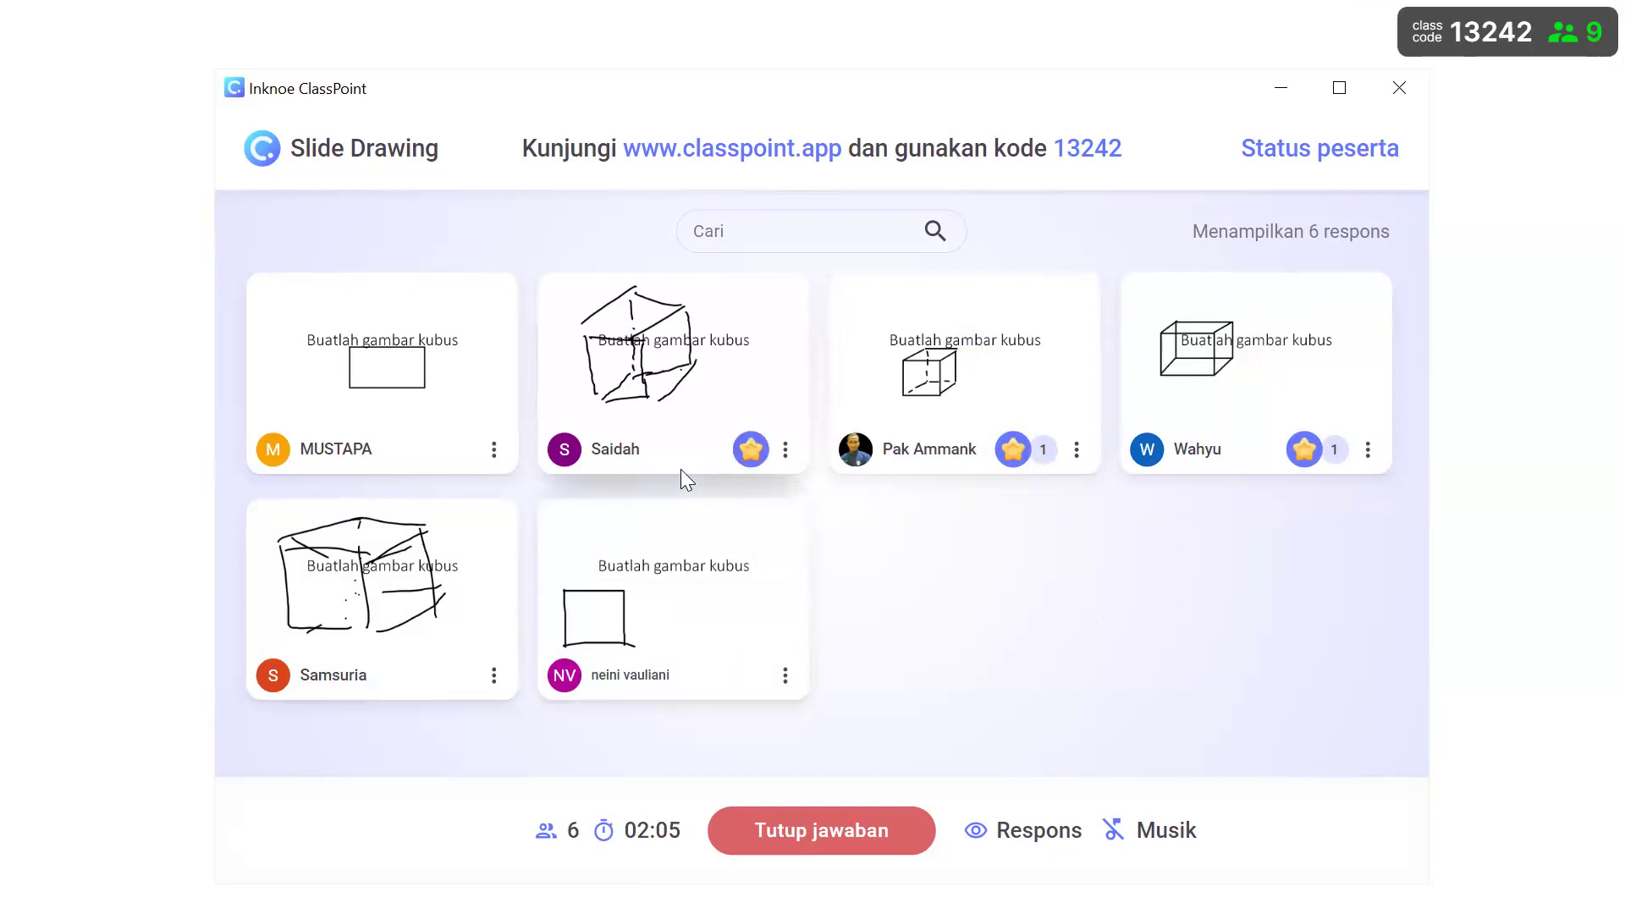
pyautogui.click(752, 452)
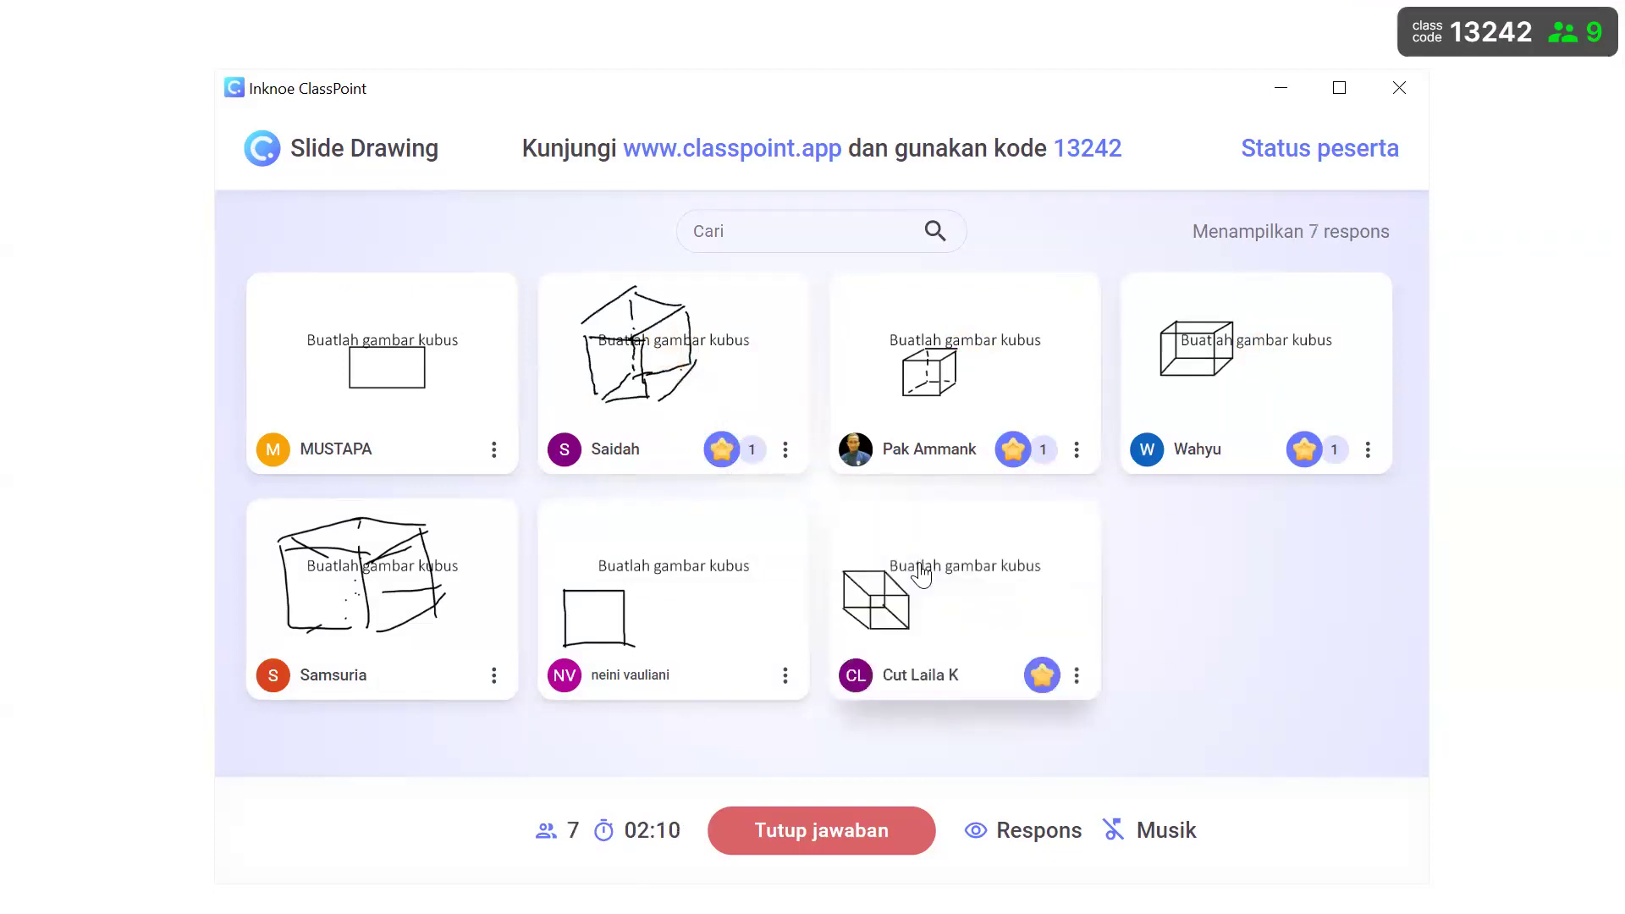
pyautogui.moveTo(317, 639)
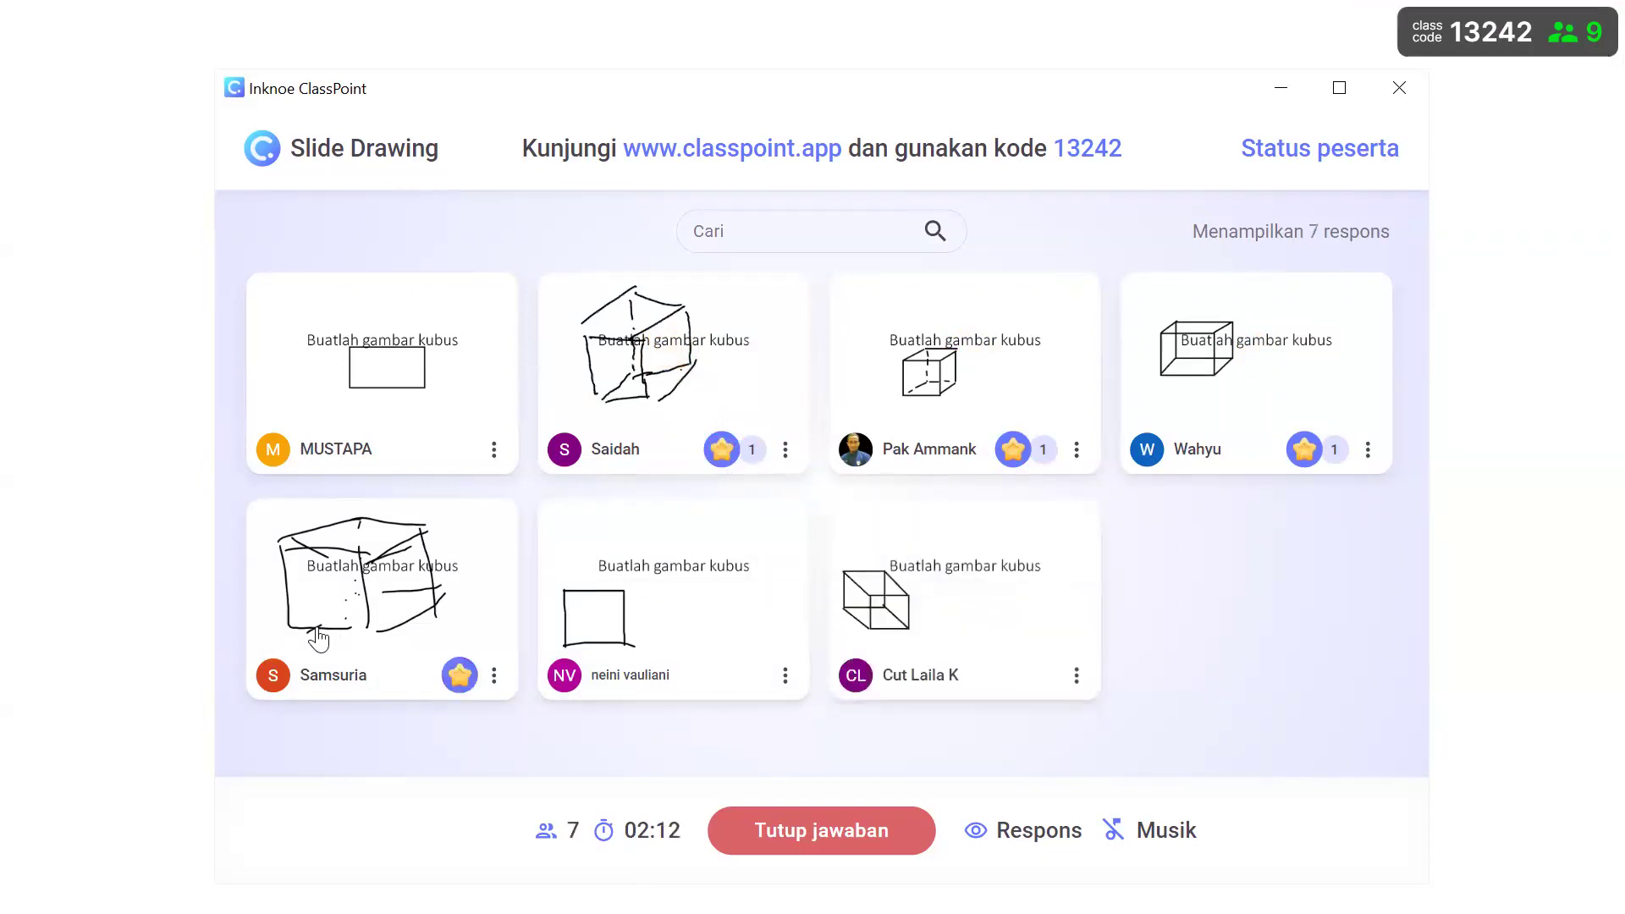
pyautogui.click(461, 675)
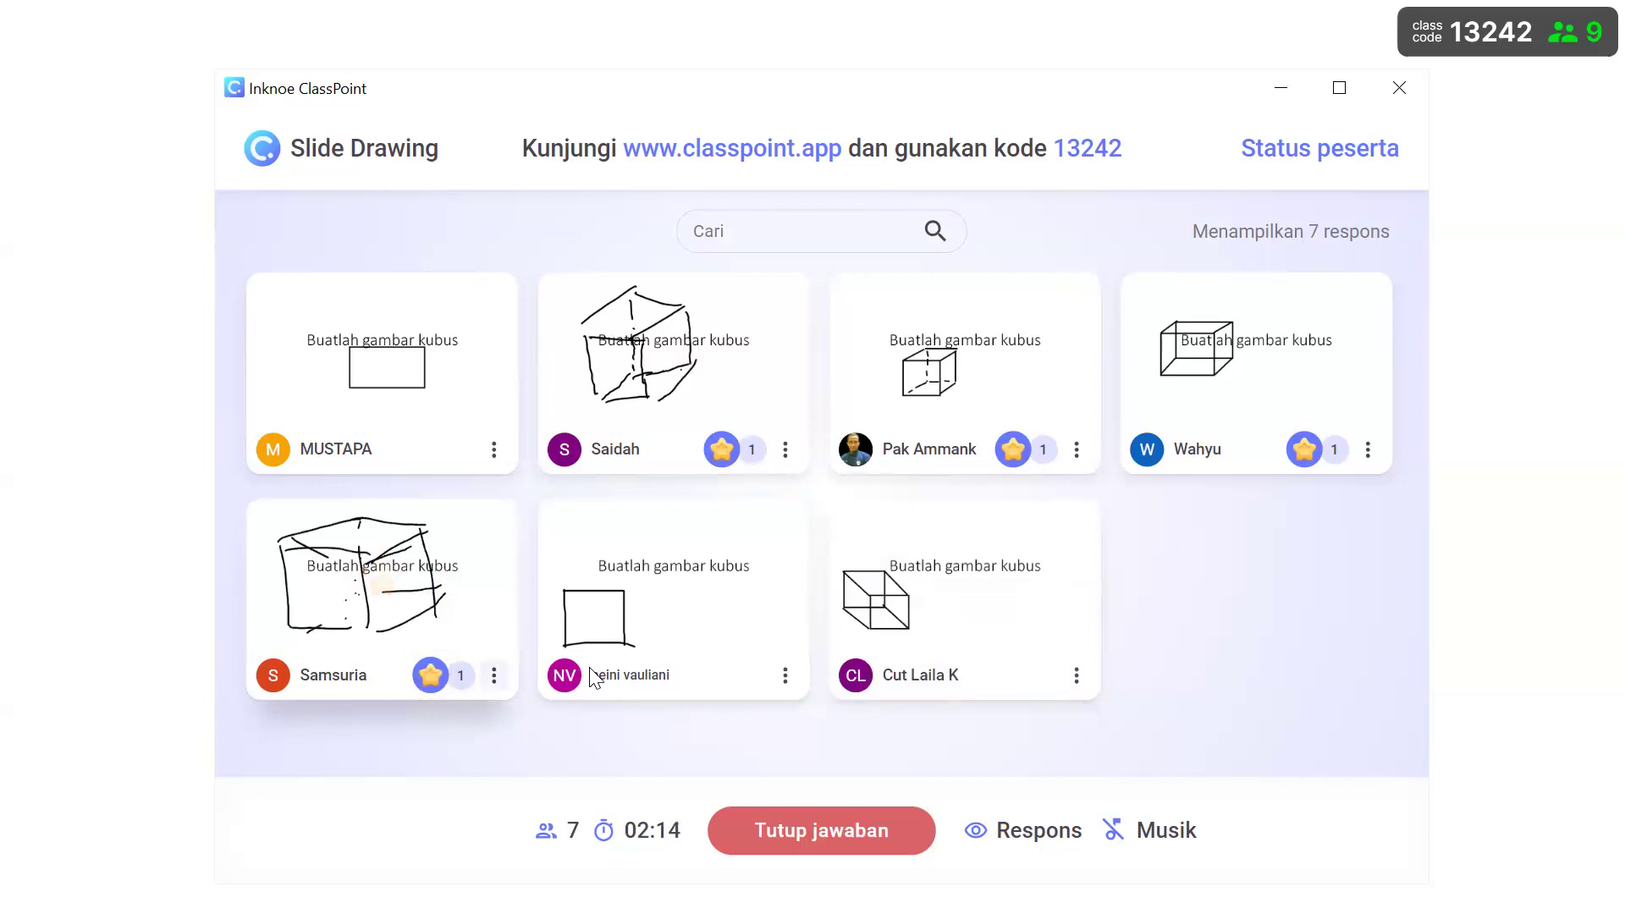
pyautogui.click(752, 675)
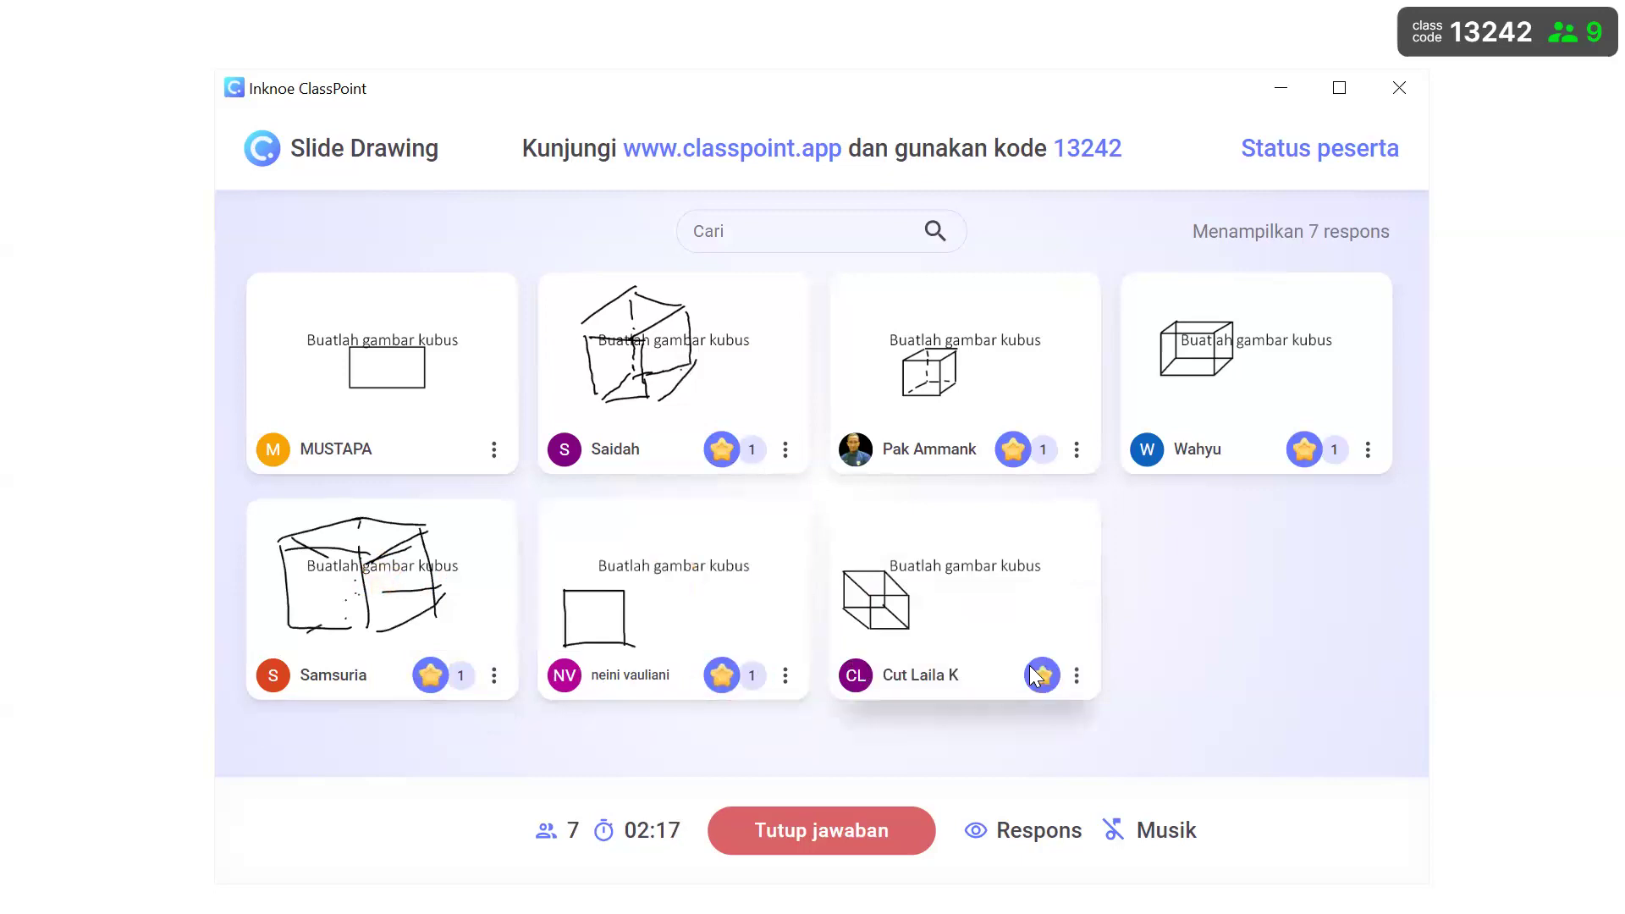
pyautogui.click(1039, 675)
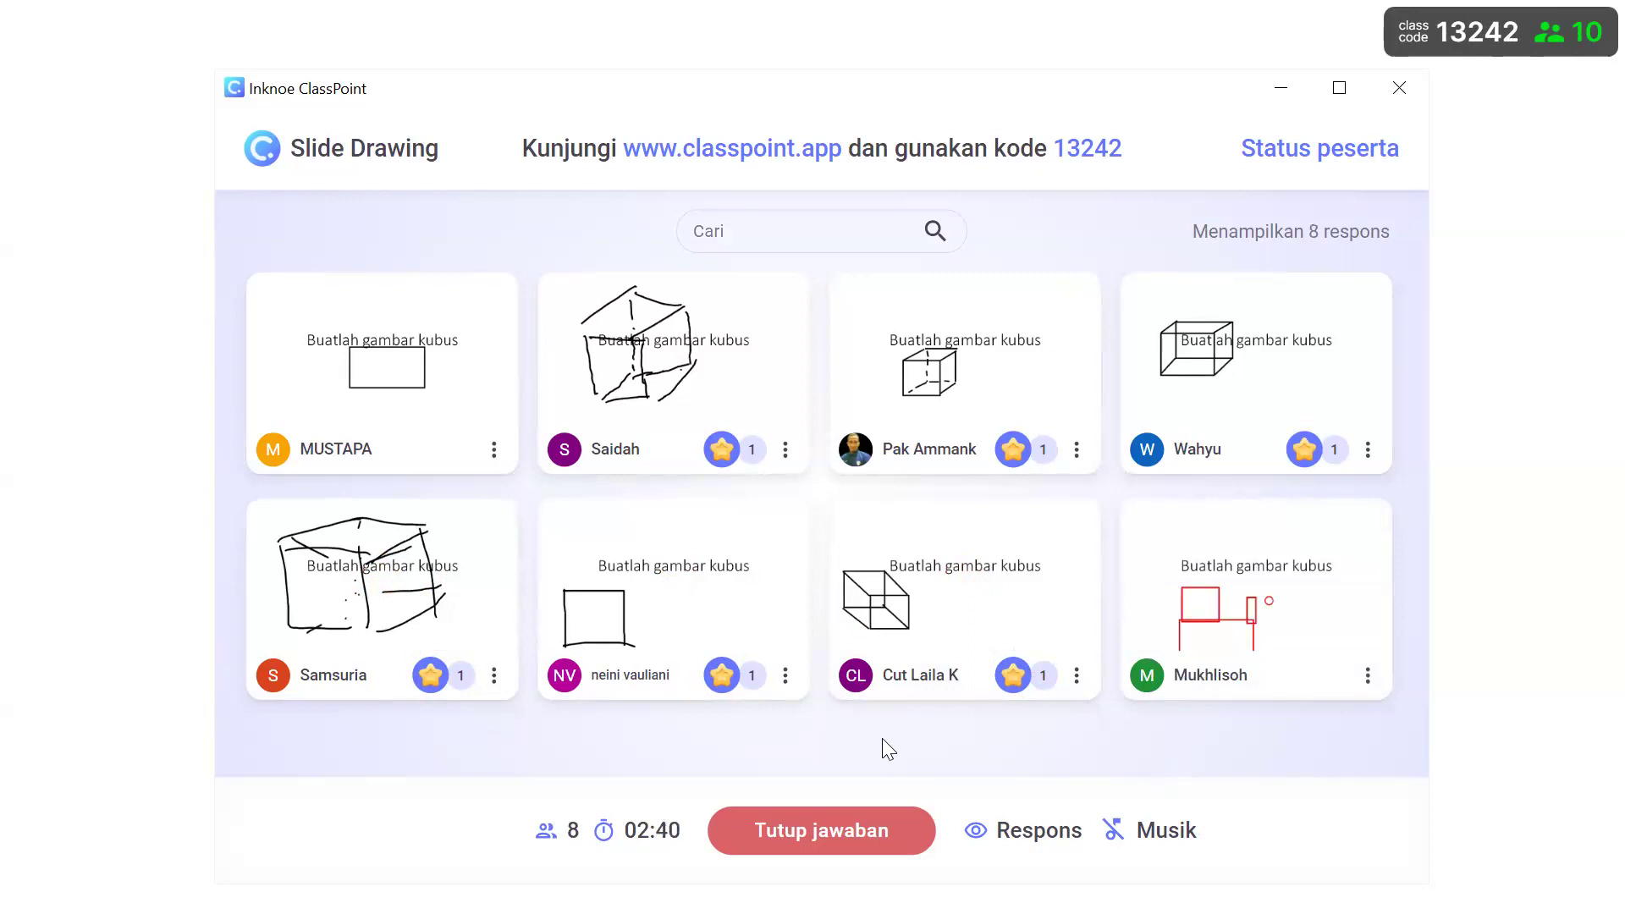
# Step: Close submissions, give every response an extra star, and download all responses as a zip
pyautogui.click(819, 834)
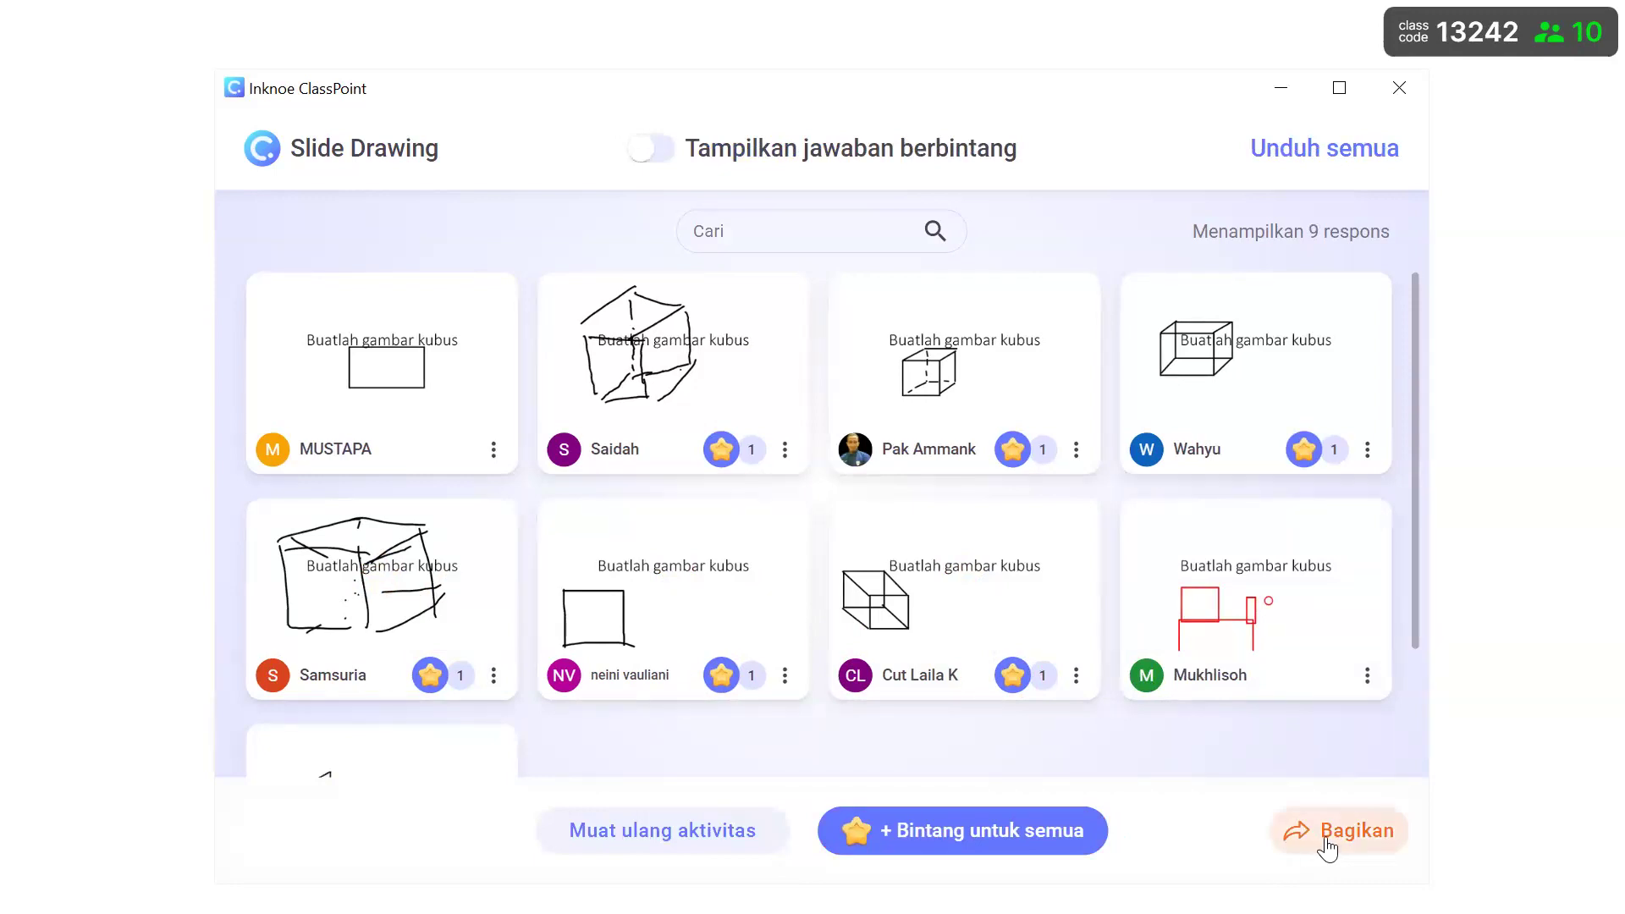
pyautogui.click(1024, 841)
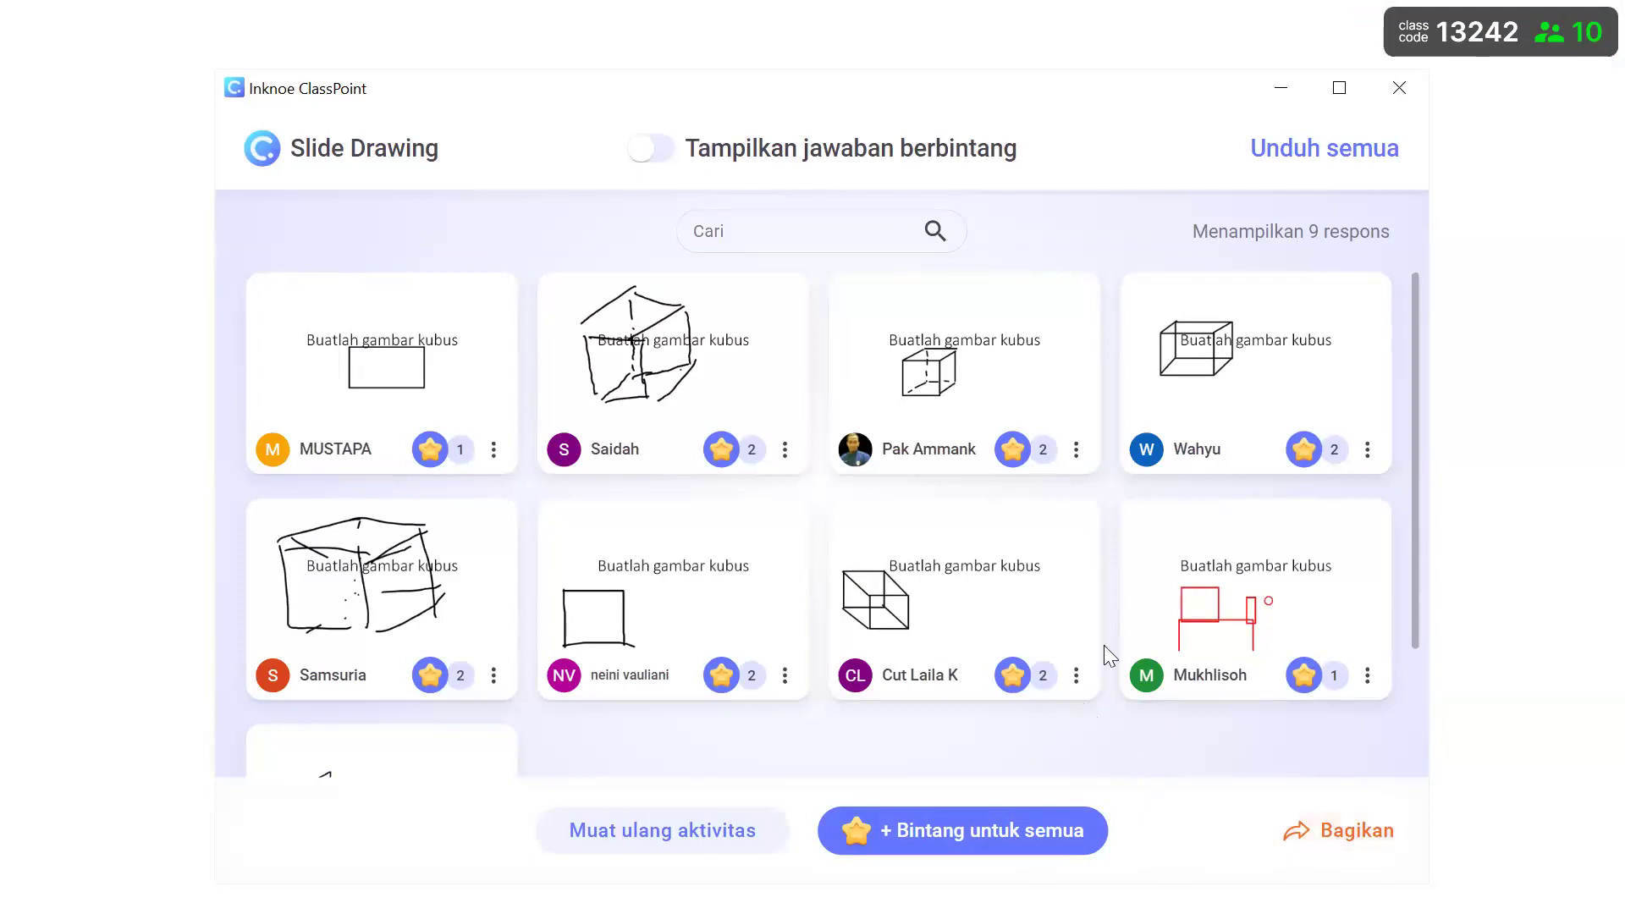
pyautogui.click(1304, 151)
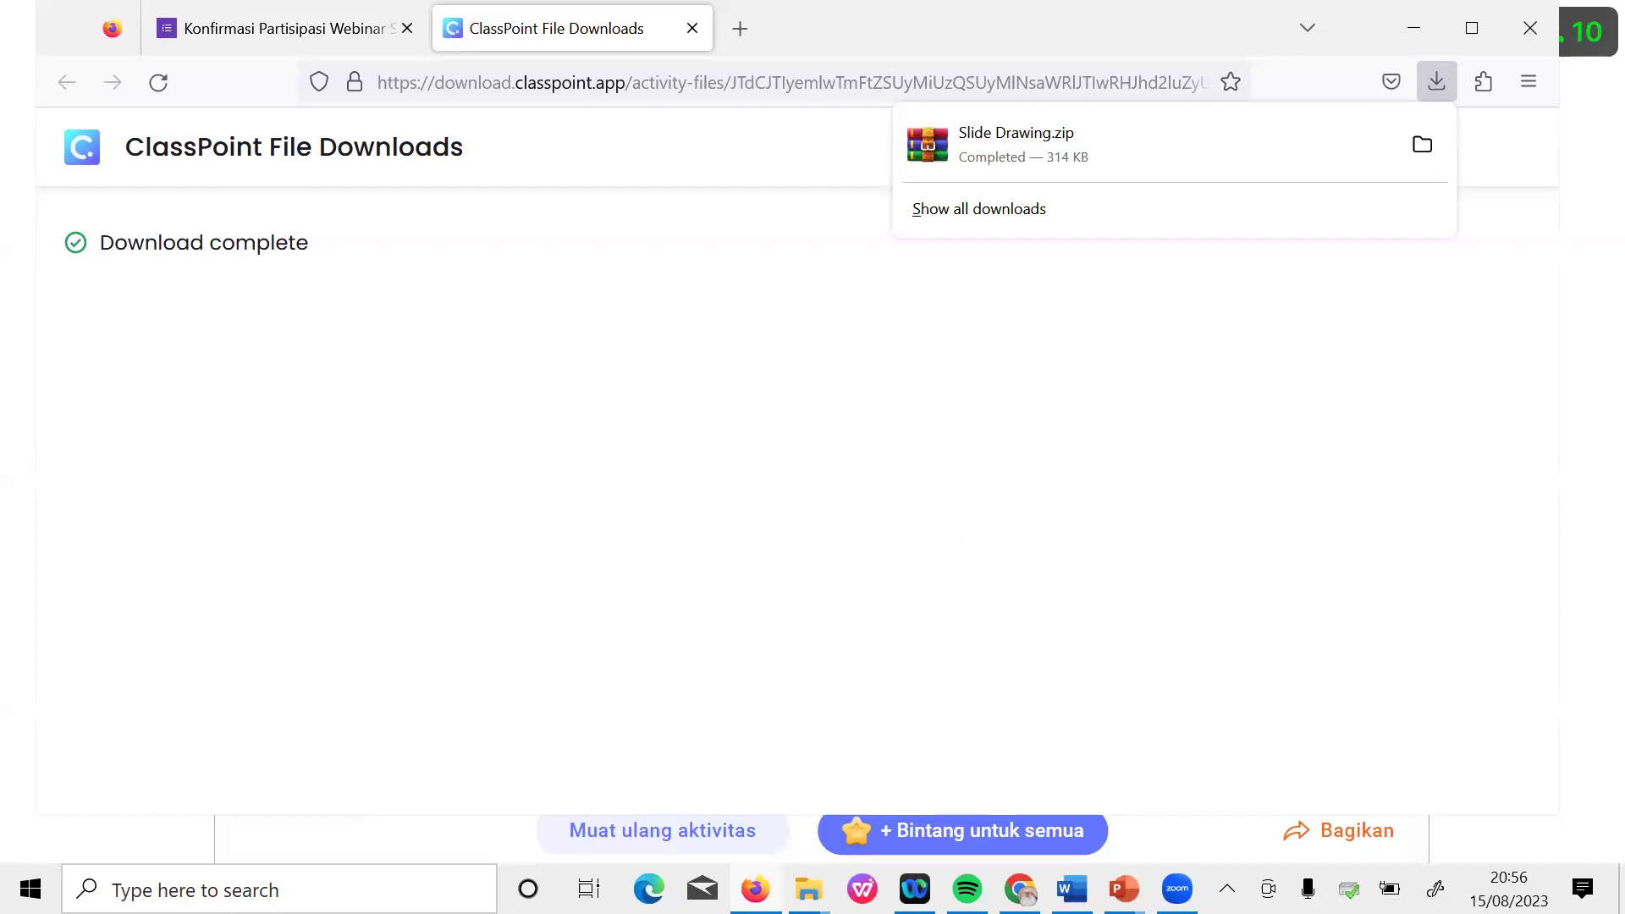
# Step: Check that Slide Drawing.zip (314 KB) finished downloading, then bring up the PowerPoint windows
pyautogui.click(1122, 888)
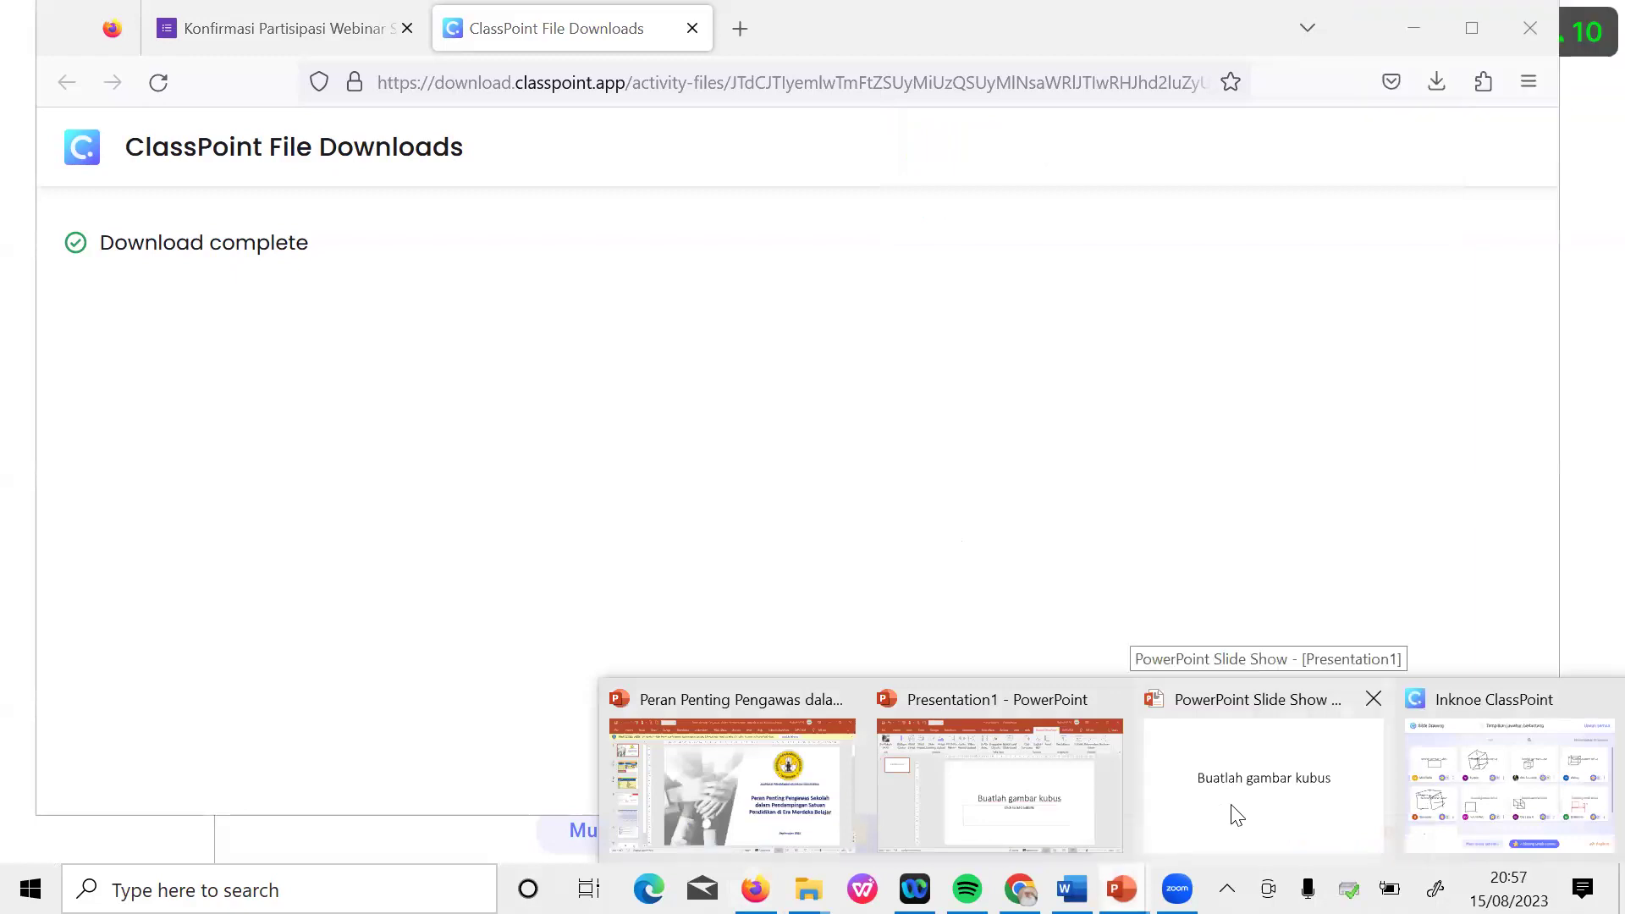
# Step: Insert the fourth response's wireframe box drawing as a new slide using 'Masukkan ke slide'
pyautogui.click(1235, 814)
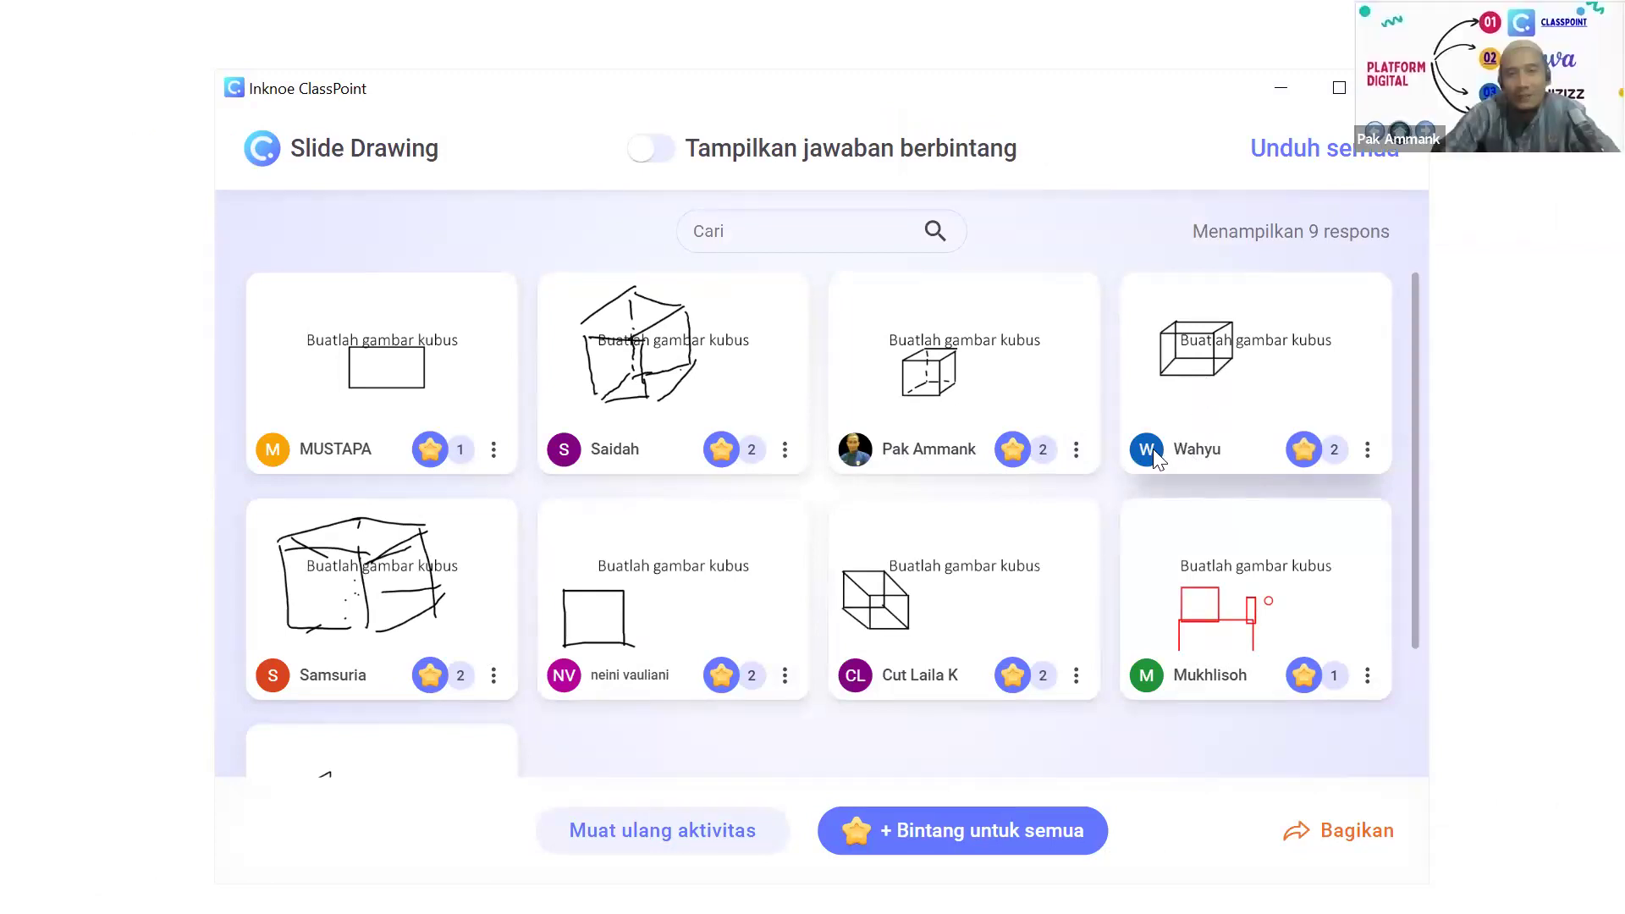
pyautogui.click(1217, 363)
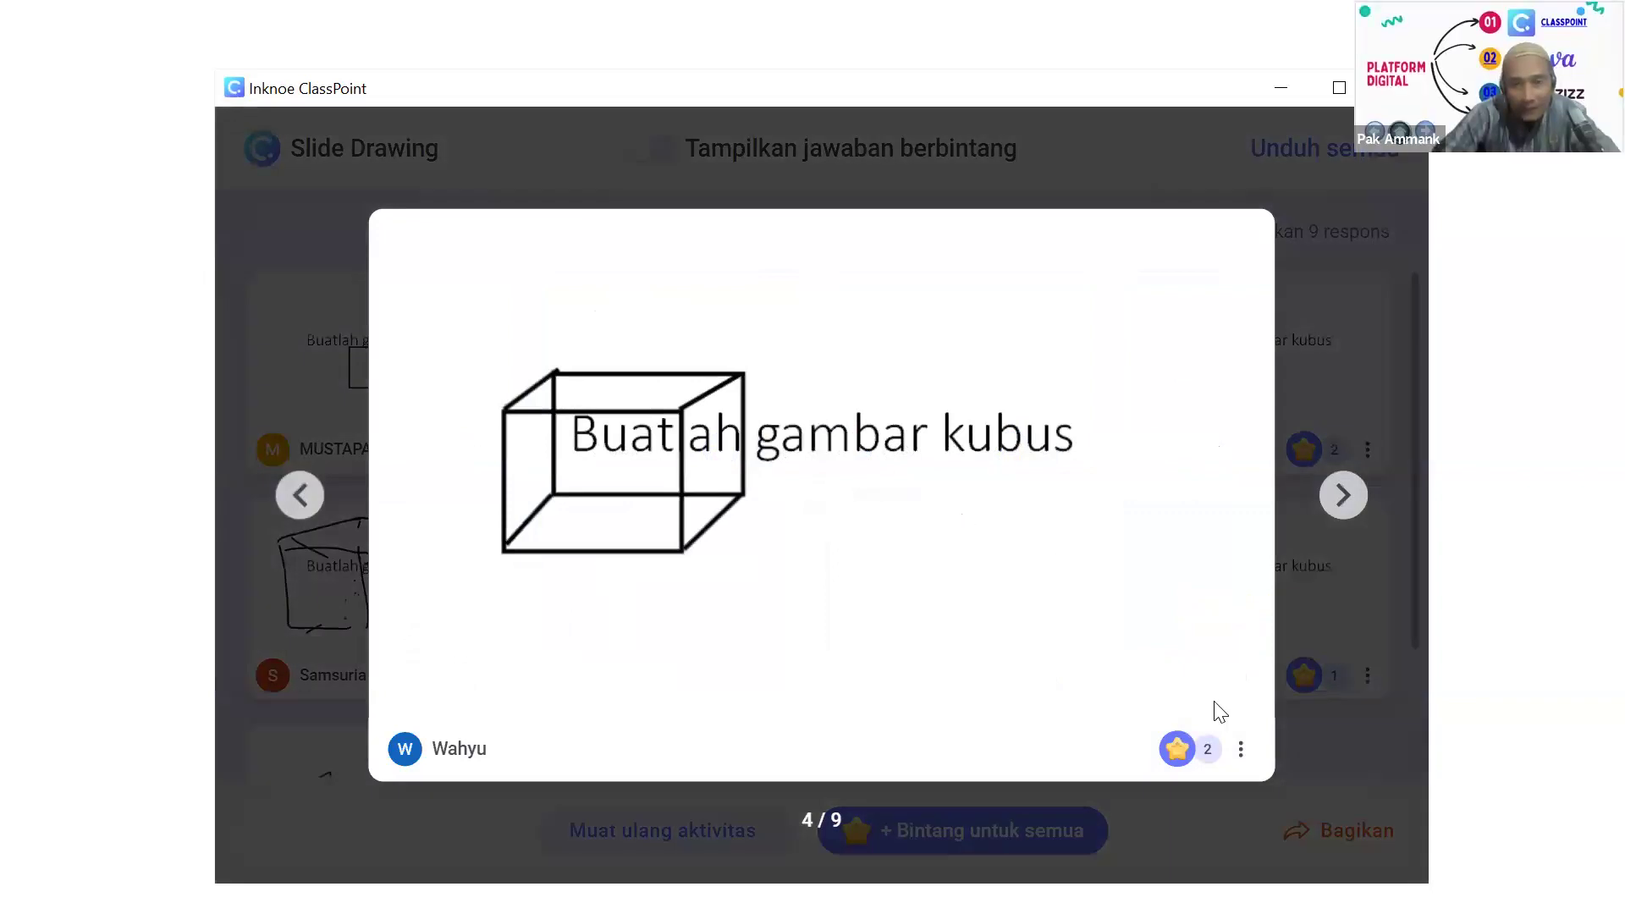
pyautogui.click(1241, 749)
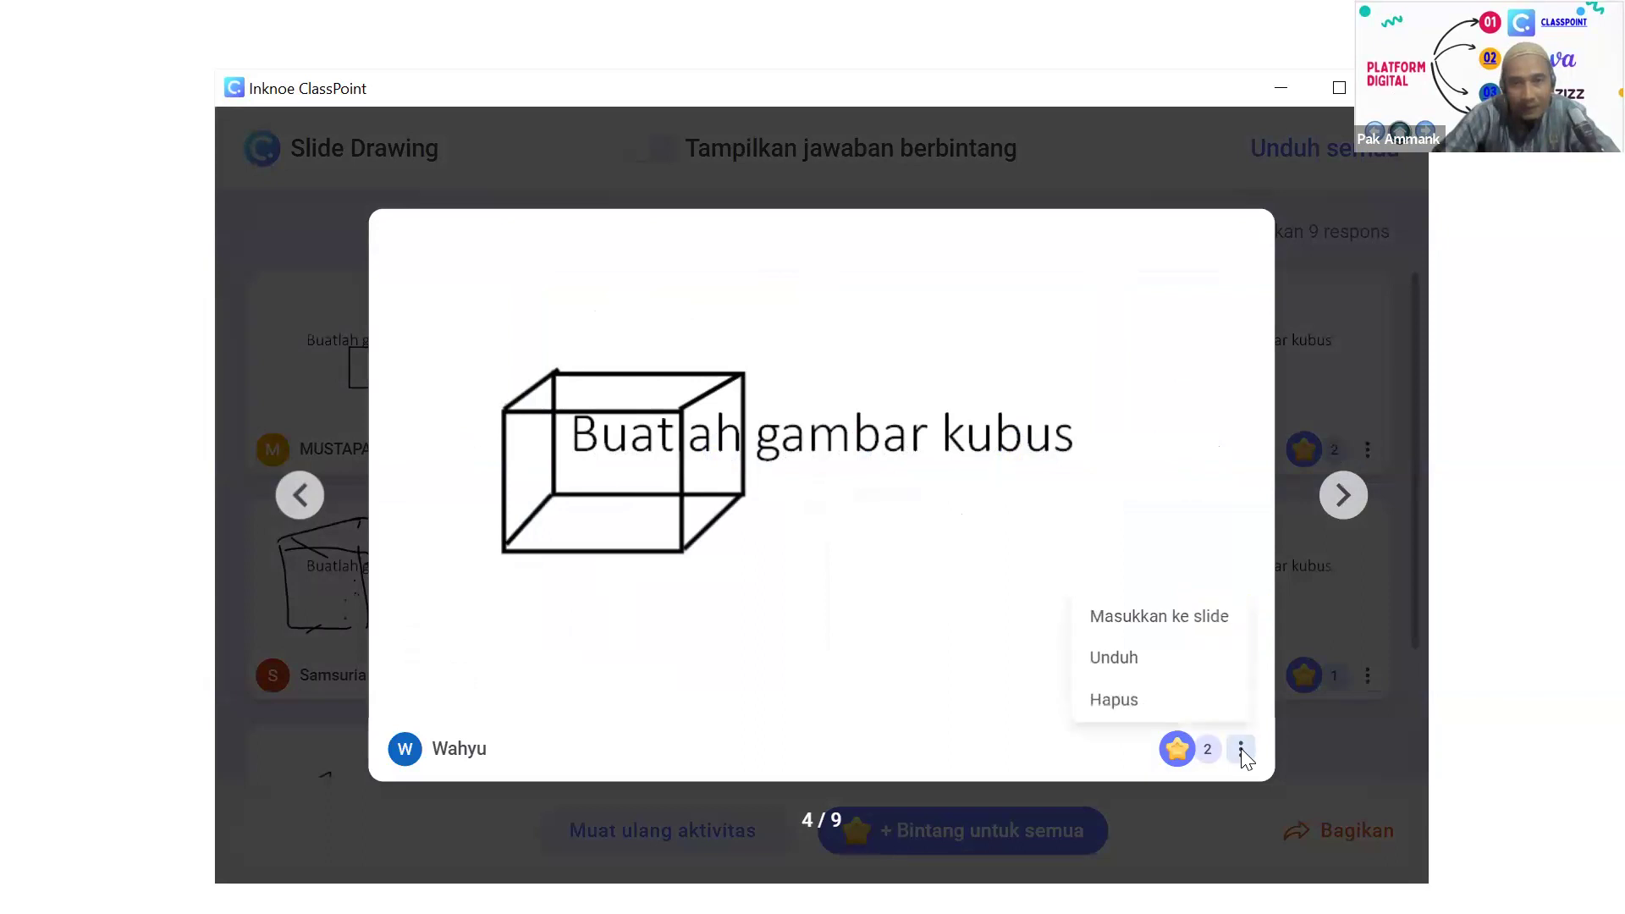
pyautogui.click(1148, 627)
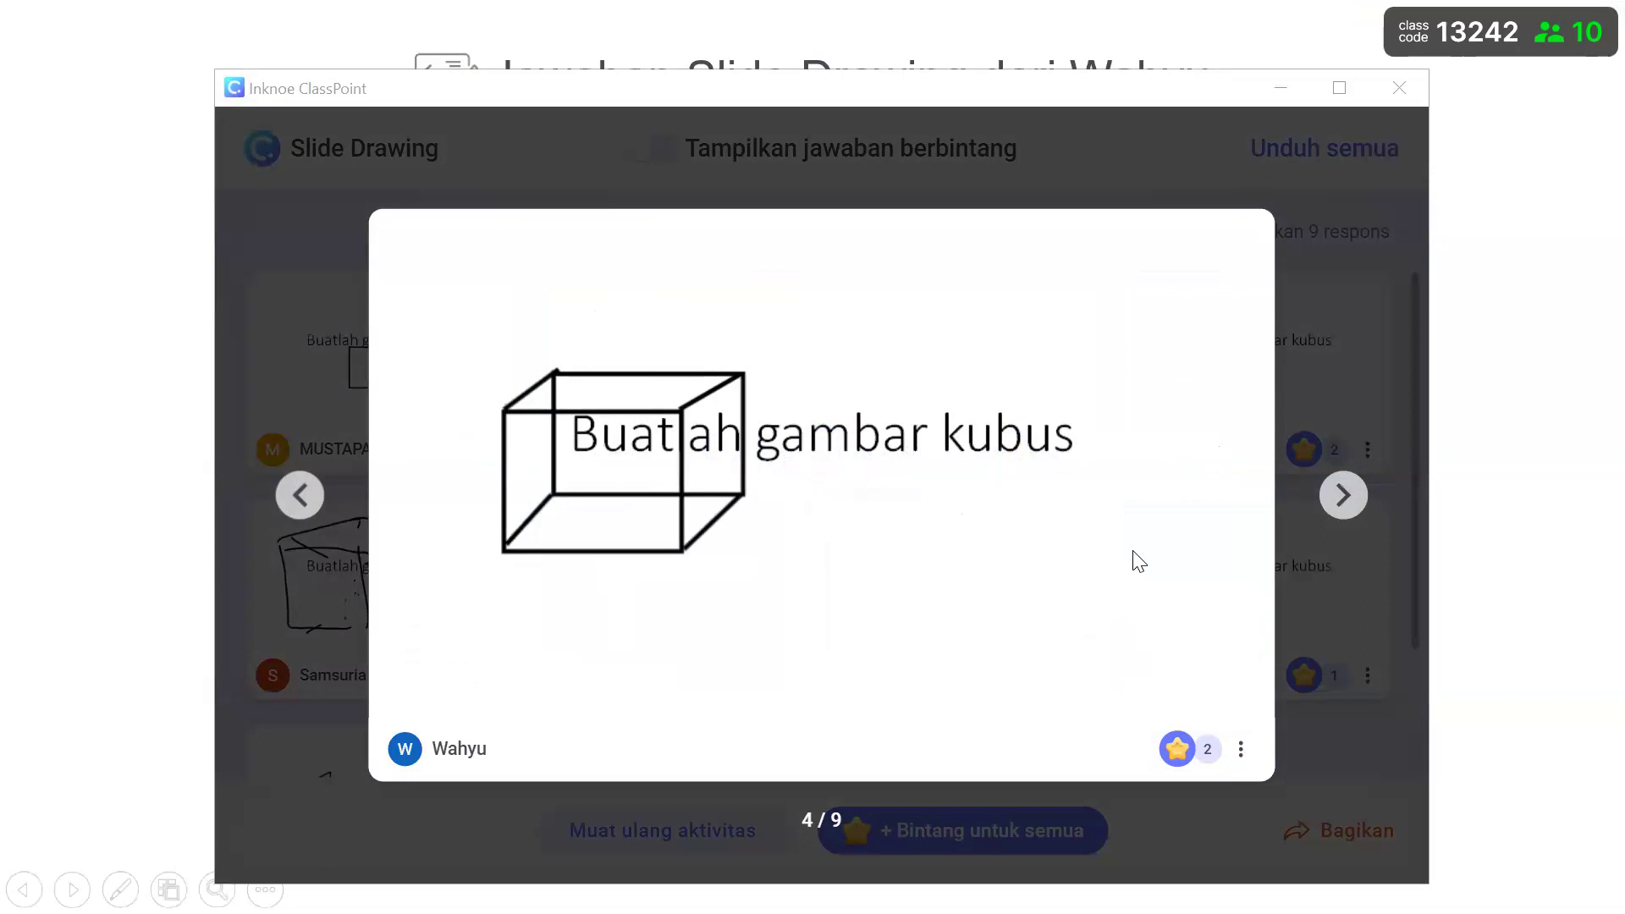
pyautogui.click(1331, 350)
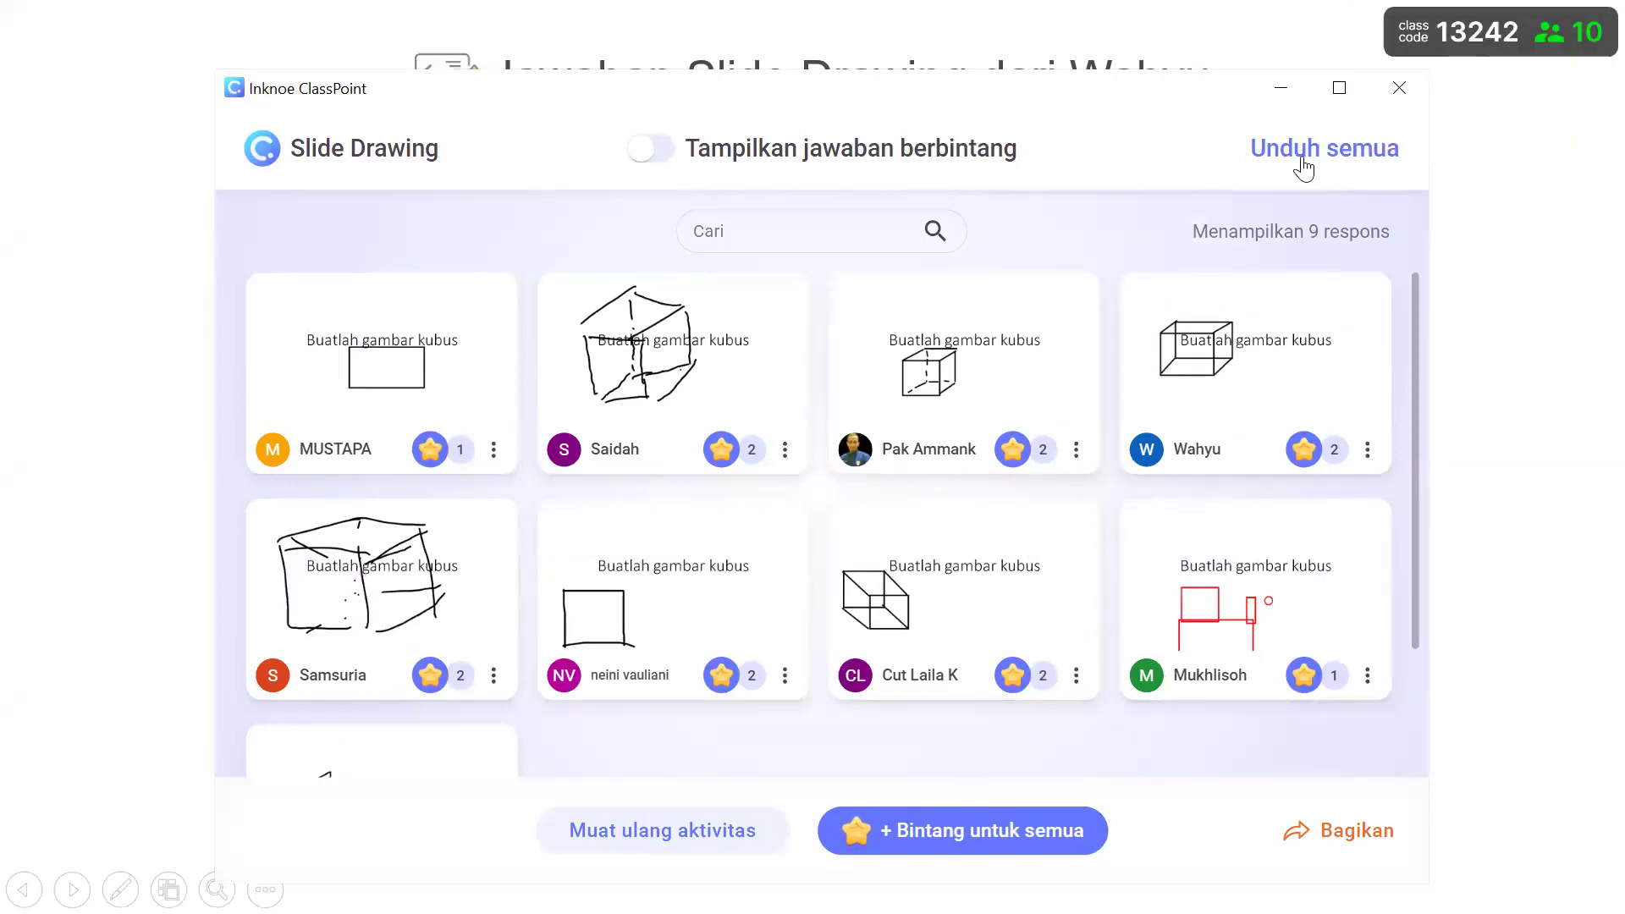
# Step: Close the ClassPoint responses window and exit the slide show to edit Presentation1
pyautogui.click(1400, 87)
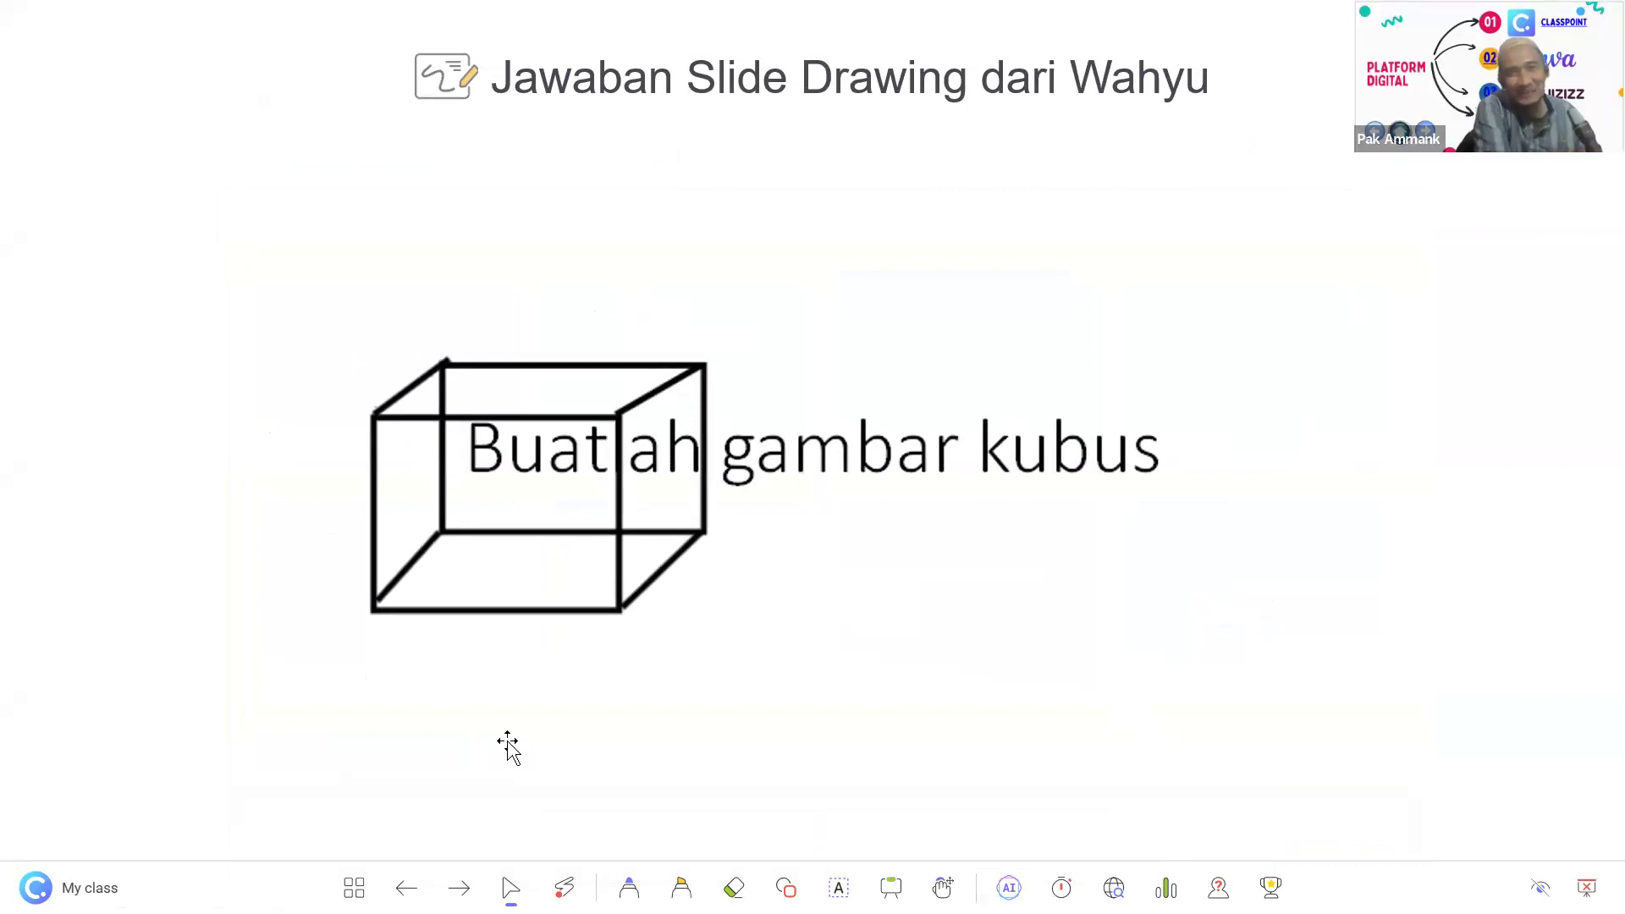
pyautogui.hotkey('alt', 'Tab')
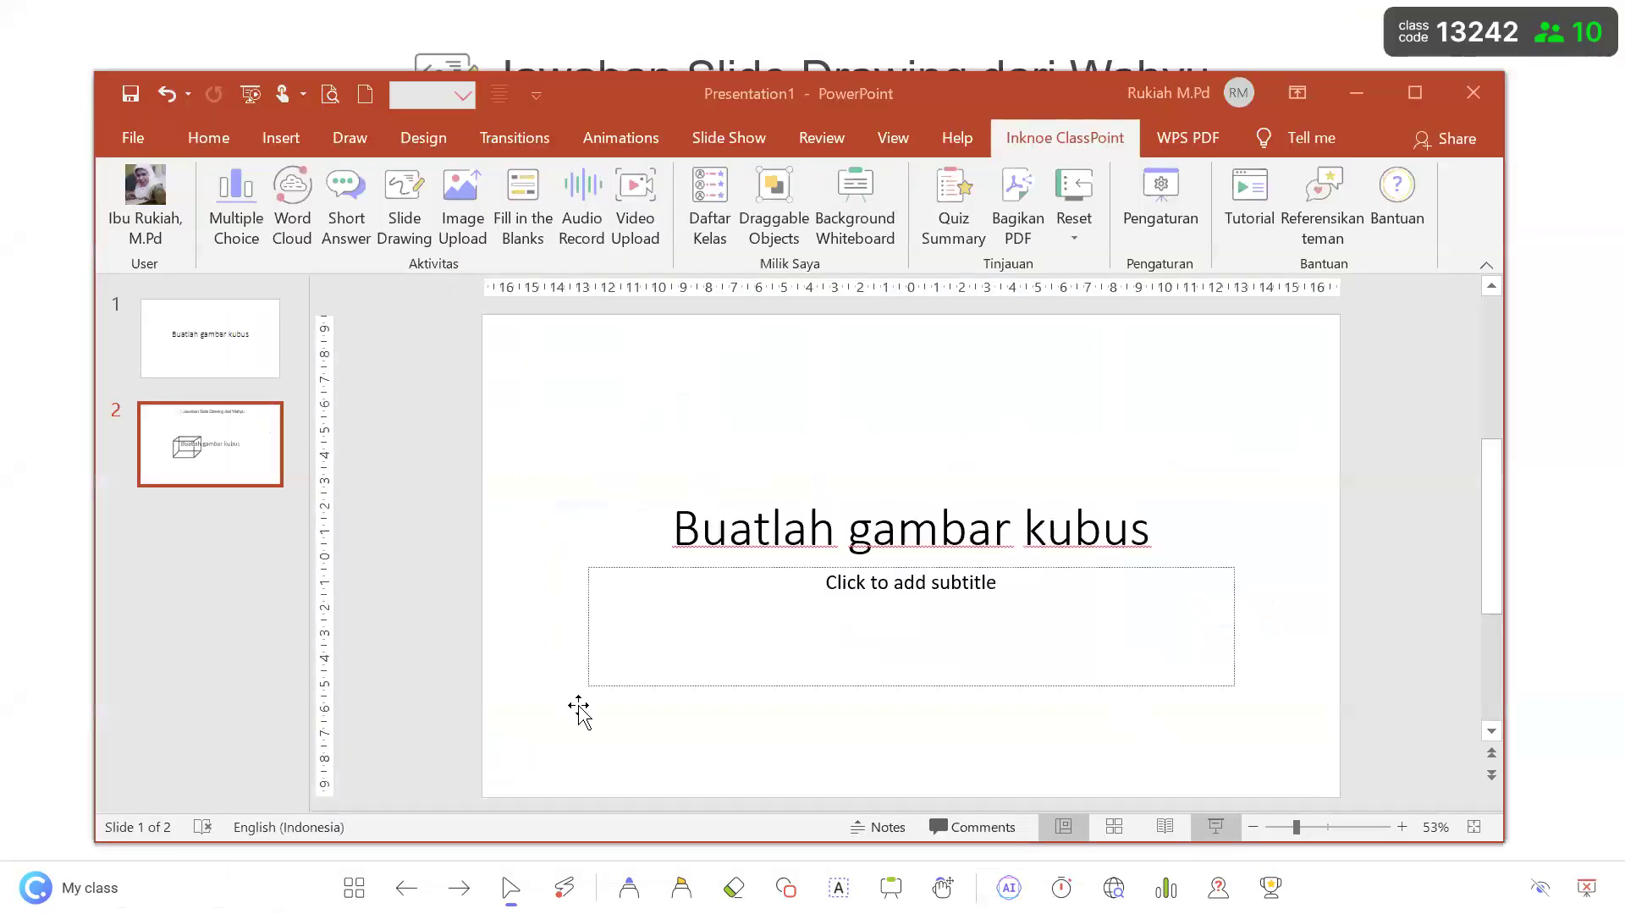
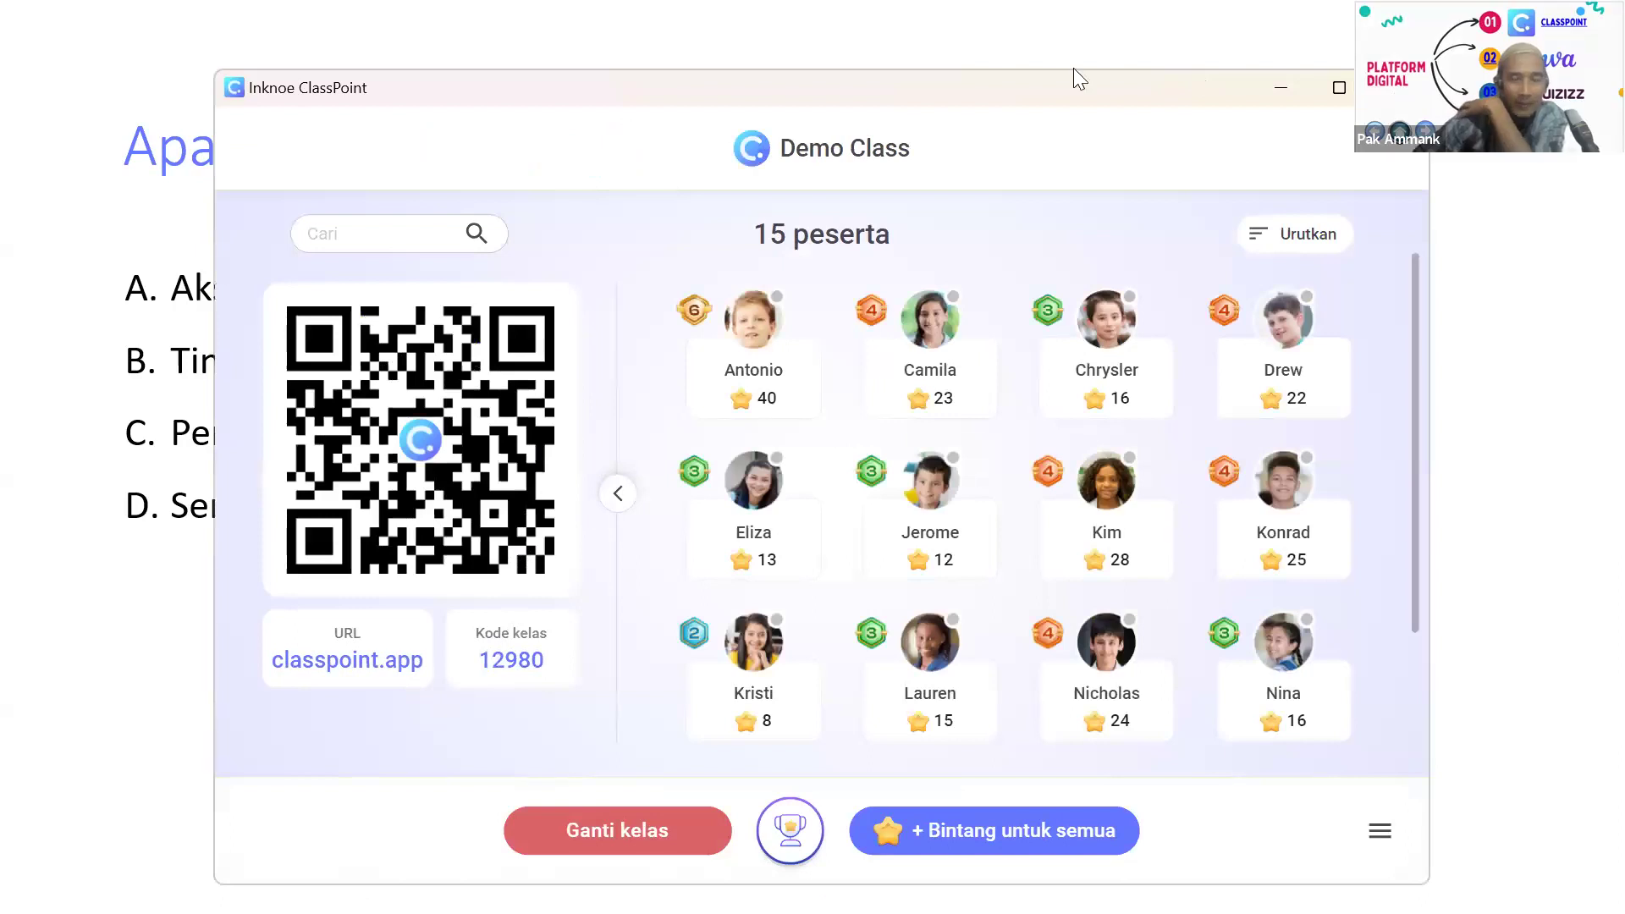
# Step: Swap the demo class for a new general class (Kelas umum baru) with a fresh join code
pyautogui.click(602, 835)
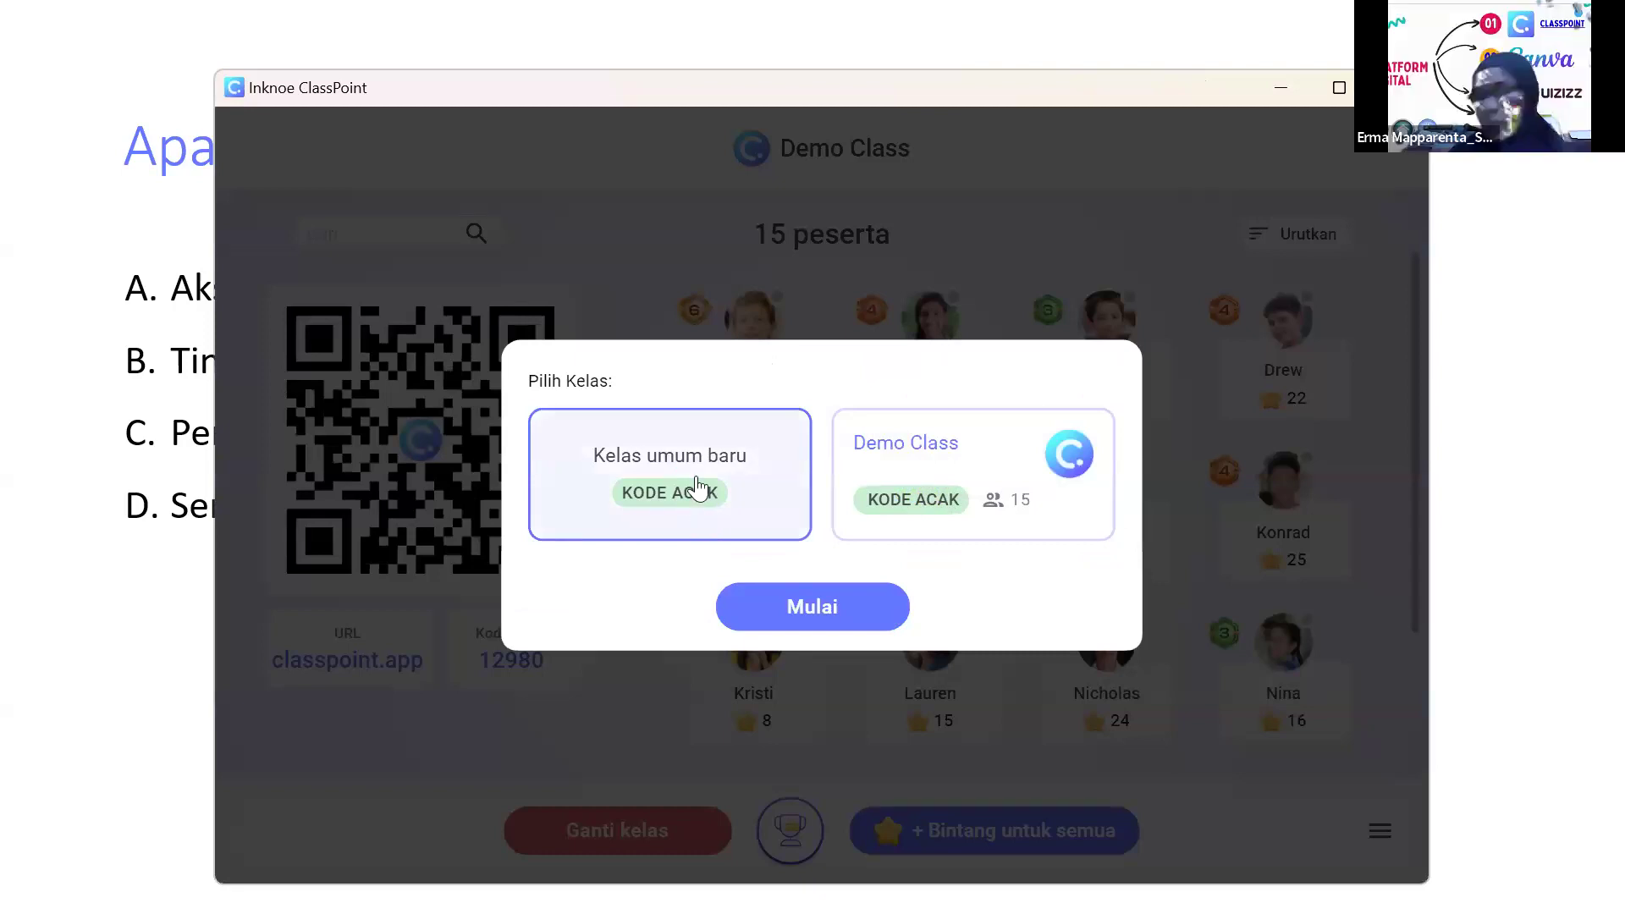
pyautogui.click(797, 603)
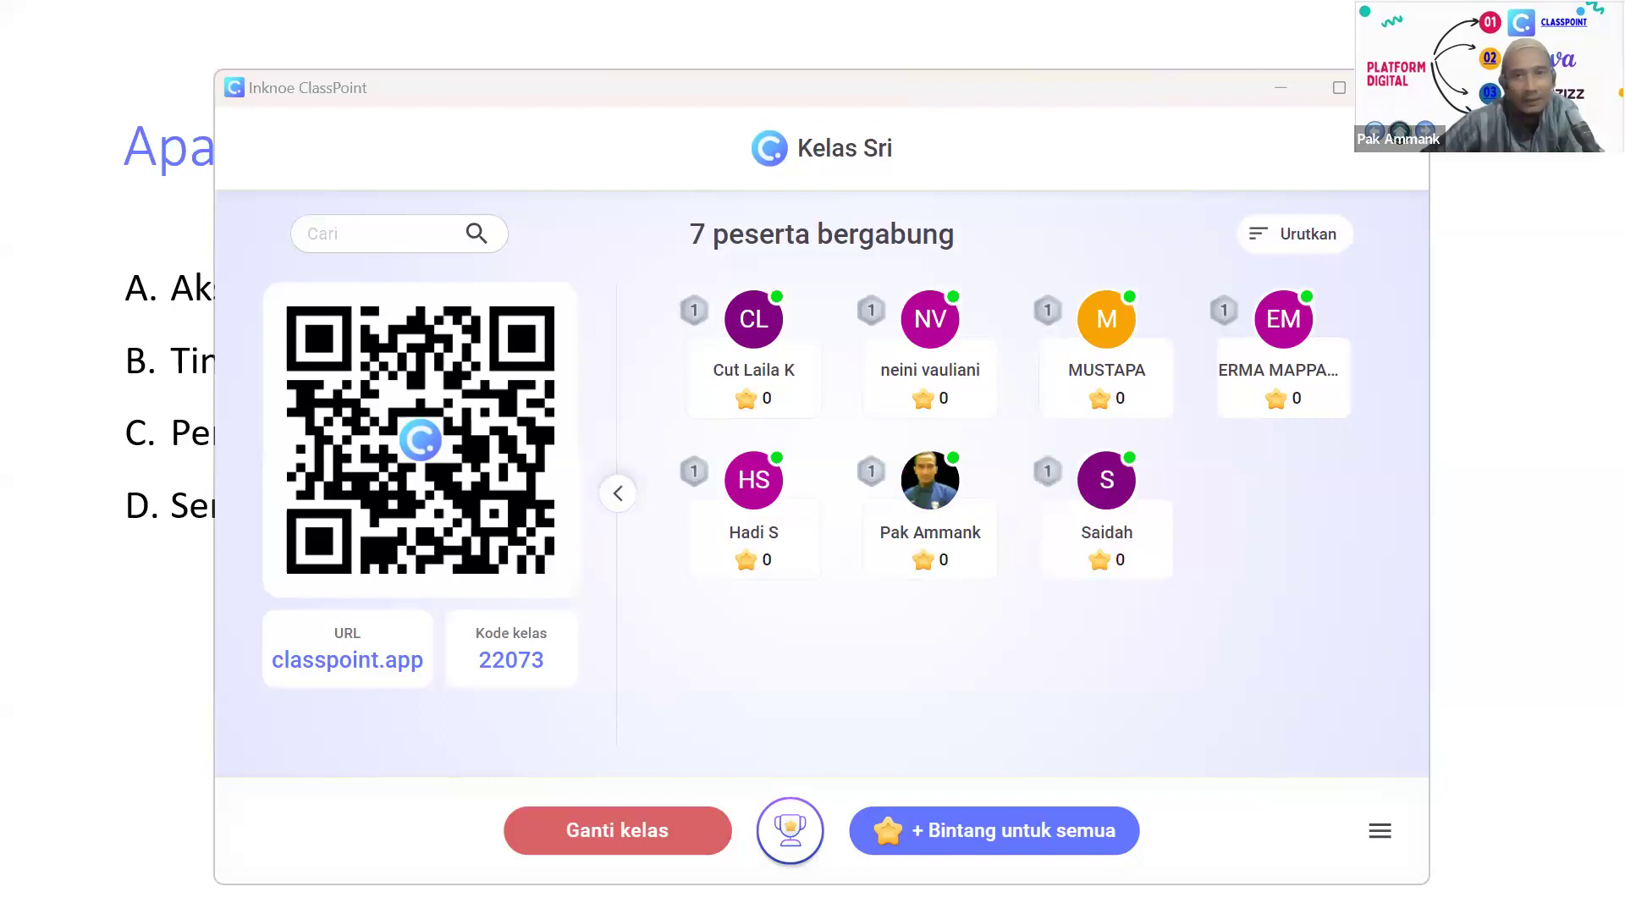
# Step: Launch the multiple-choice quiz on the bullying slide and view participant answer status
pyautogui.press('Escape')
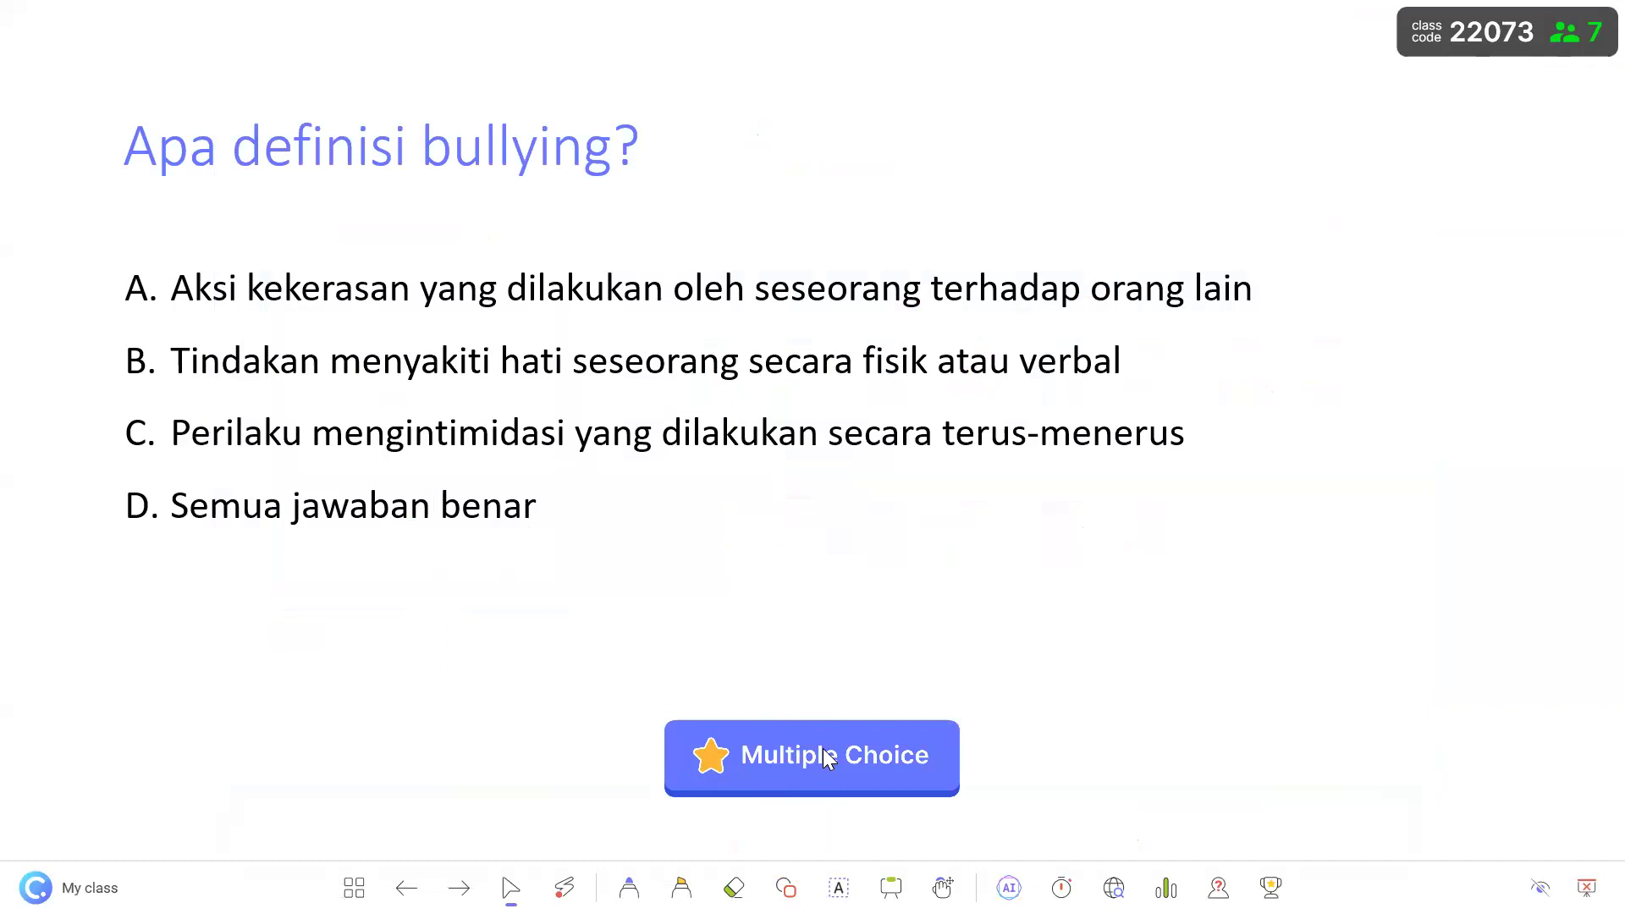
pyautogui.click(822, 748)
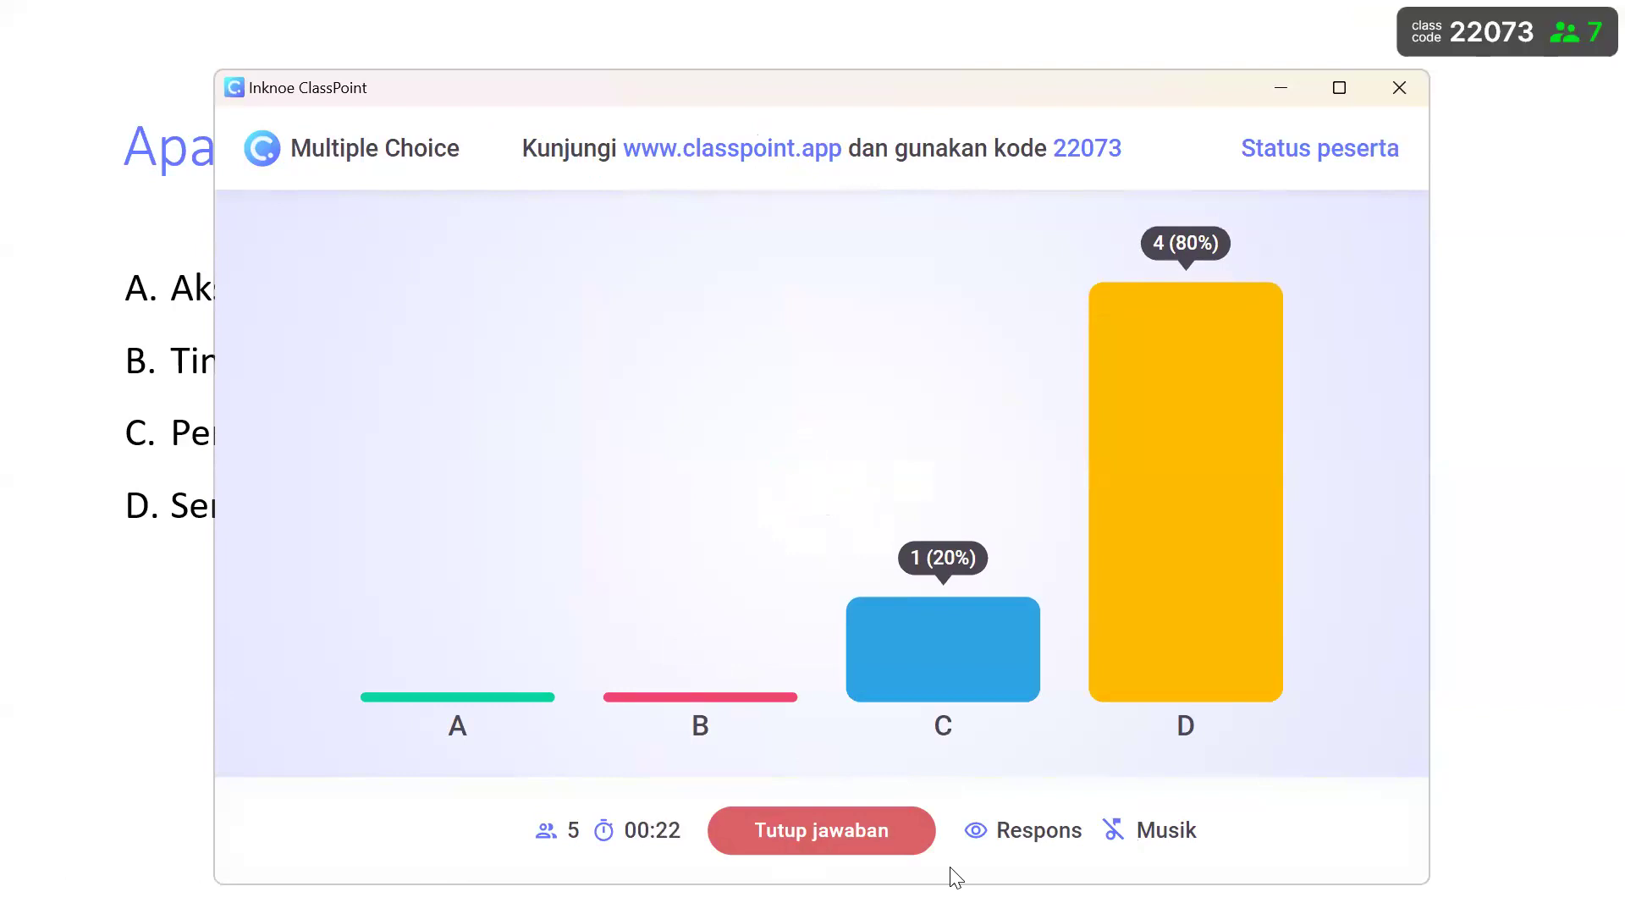
pyautogui.click(849, 844)
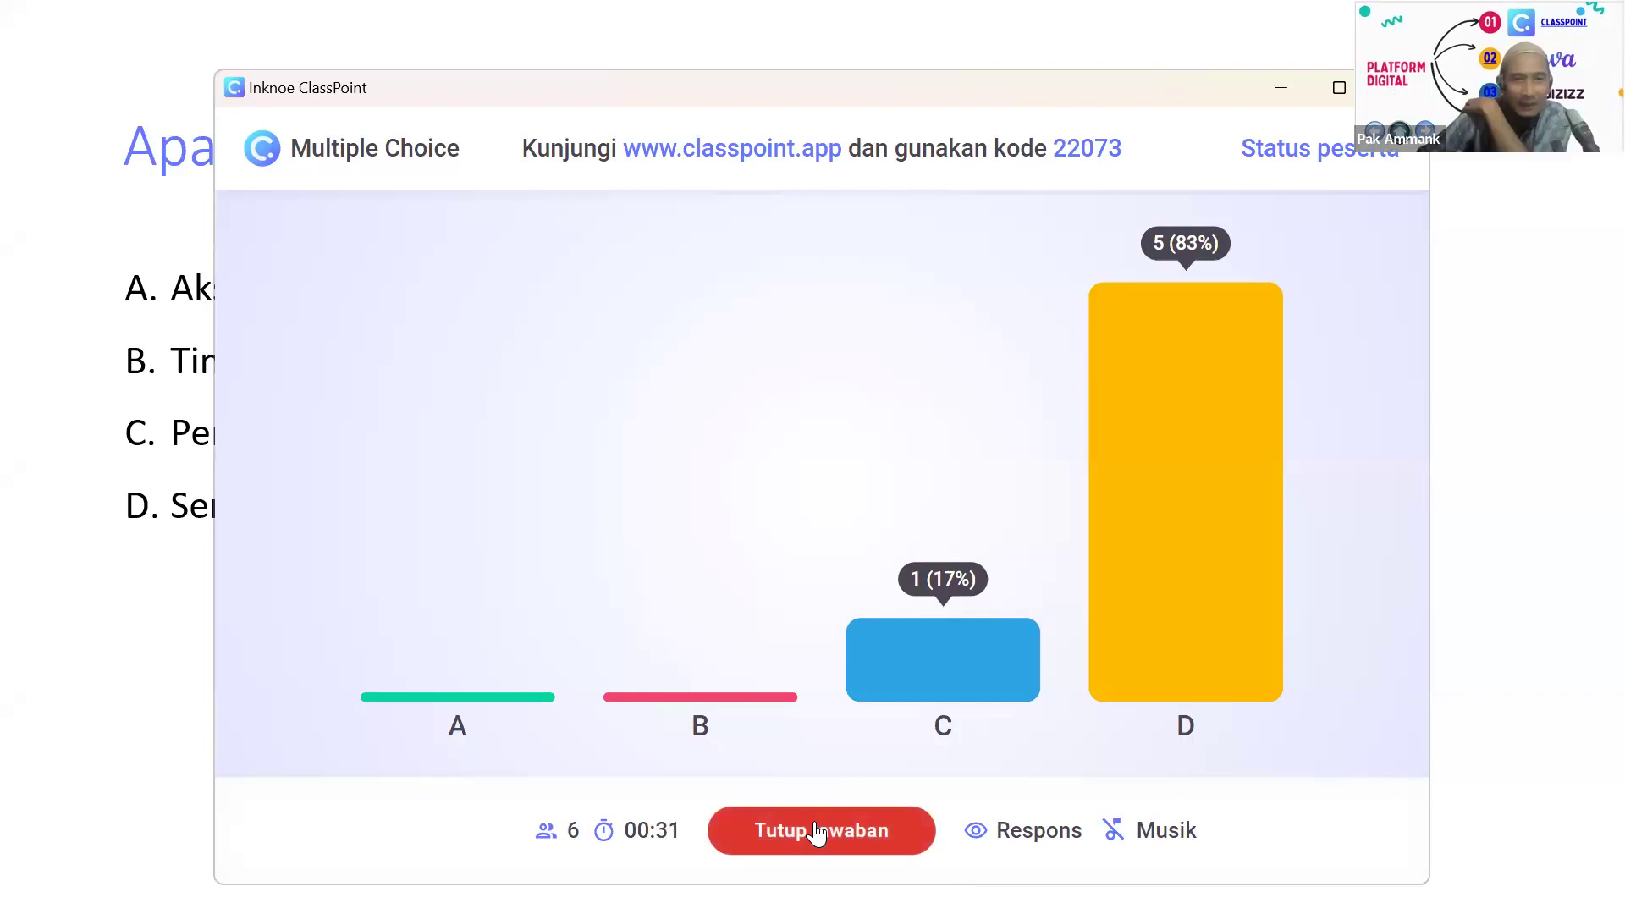
pyautogui.click(840, 844)
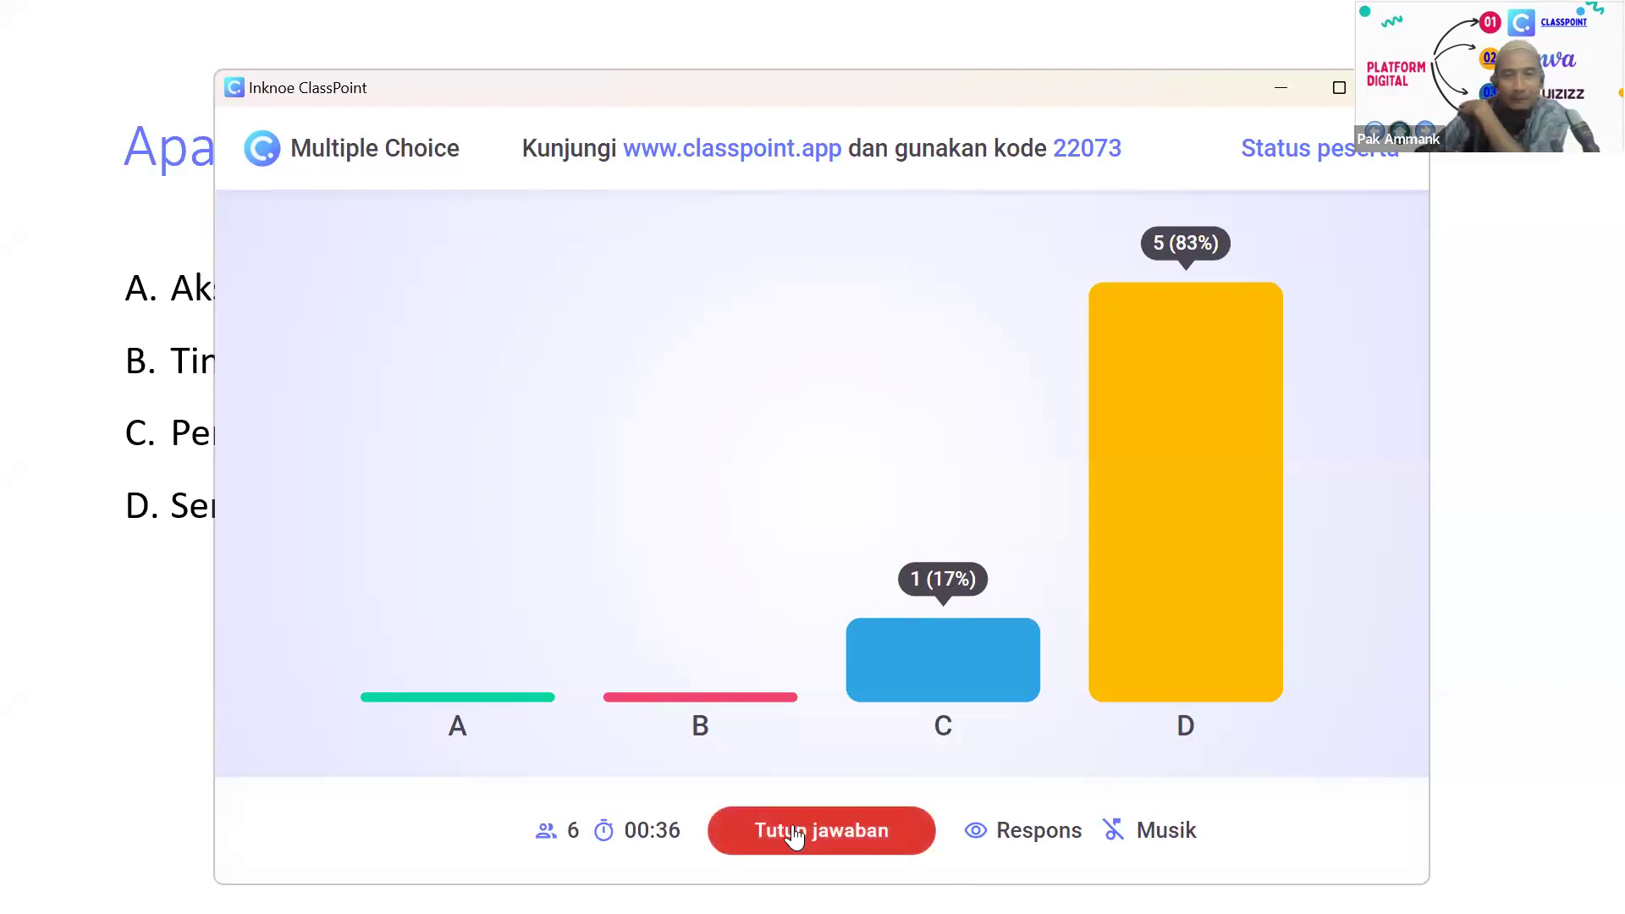
pyautogui.click(1357, 155)
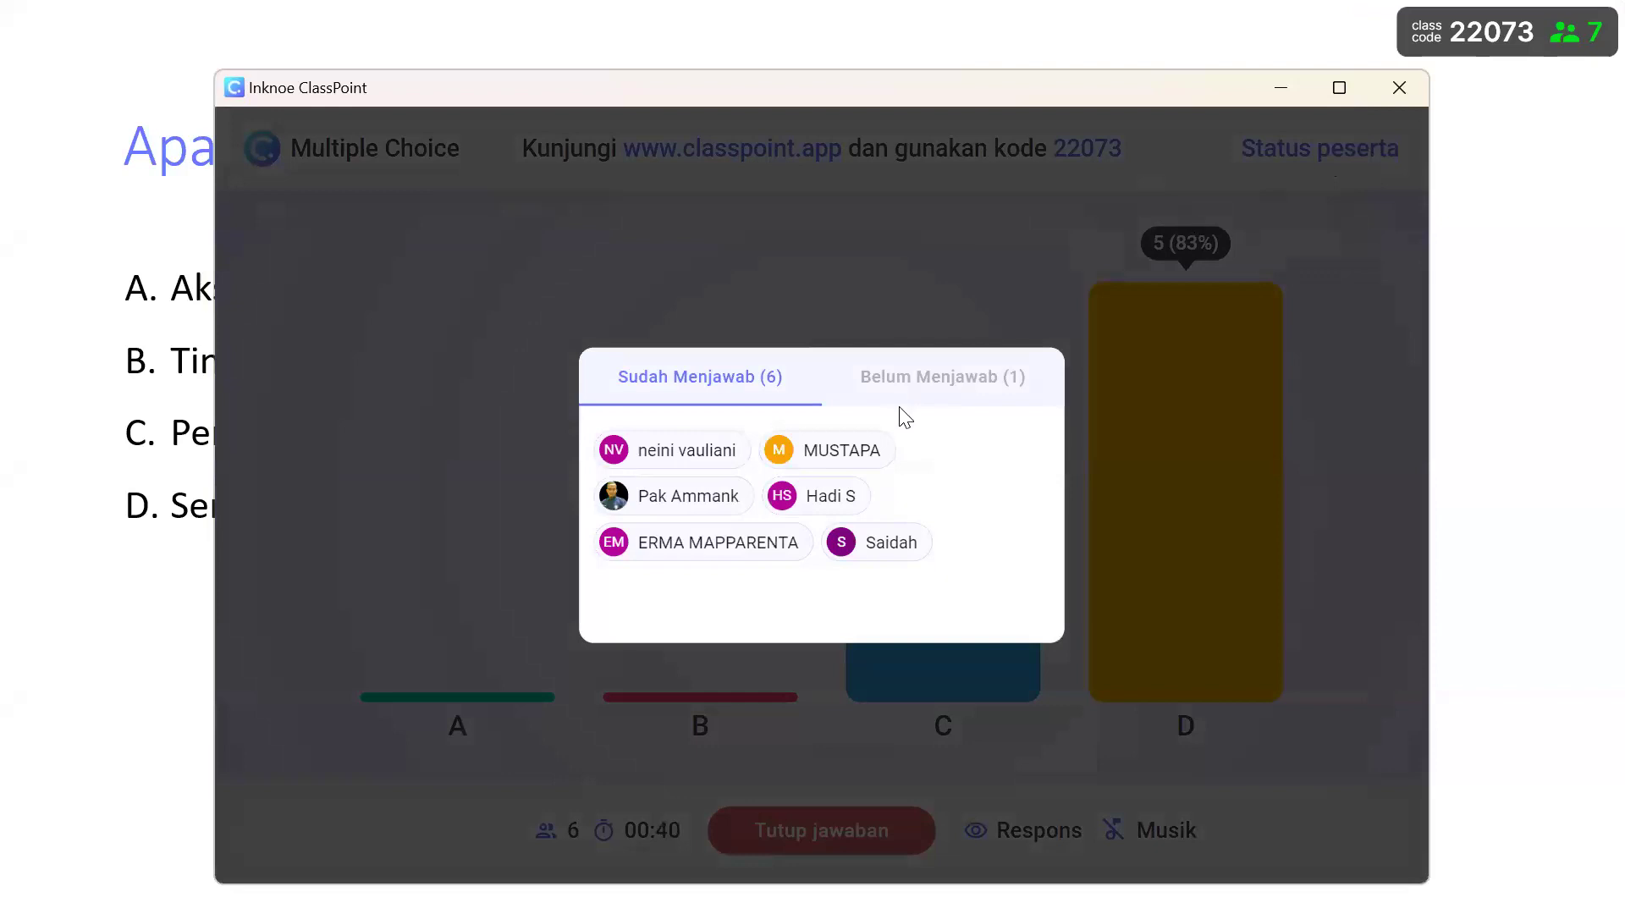
# Step: Review the Belum Menjawab and Sudah Menjawab lists, then end the quiz discarding responses
pyautogui.click(925, 380)
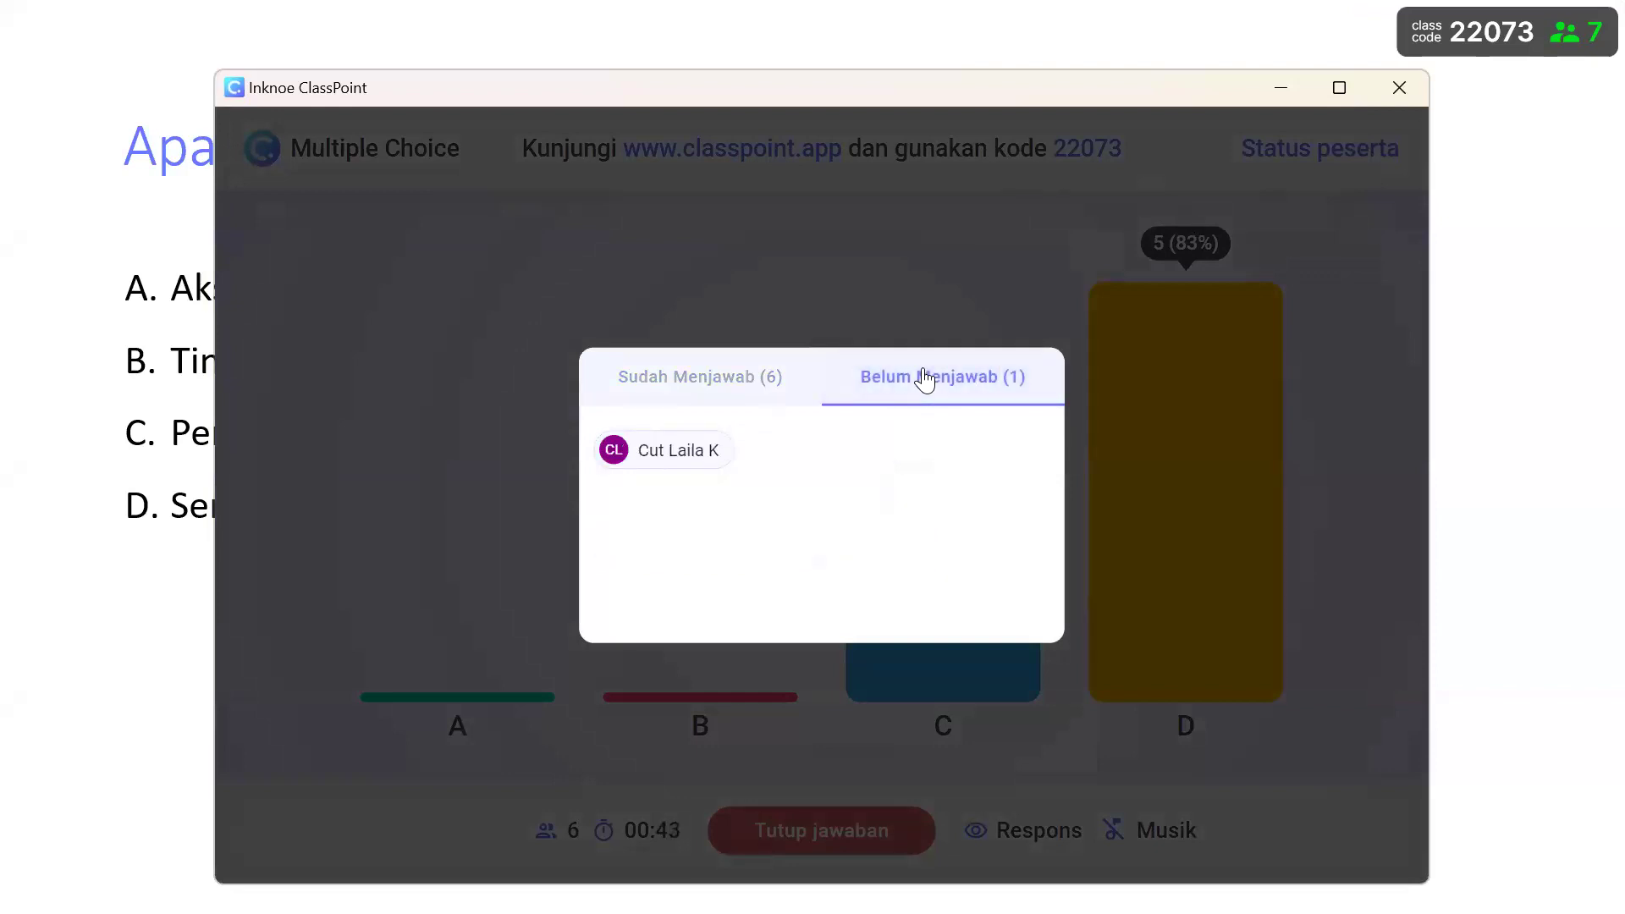
pyautogui.click(694, 382)
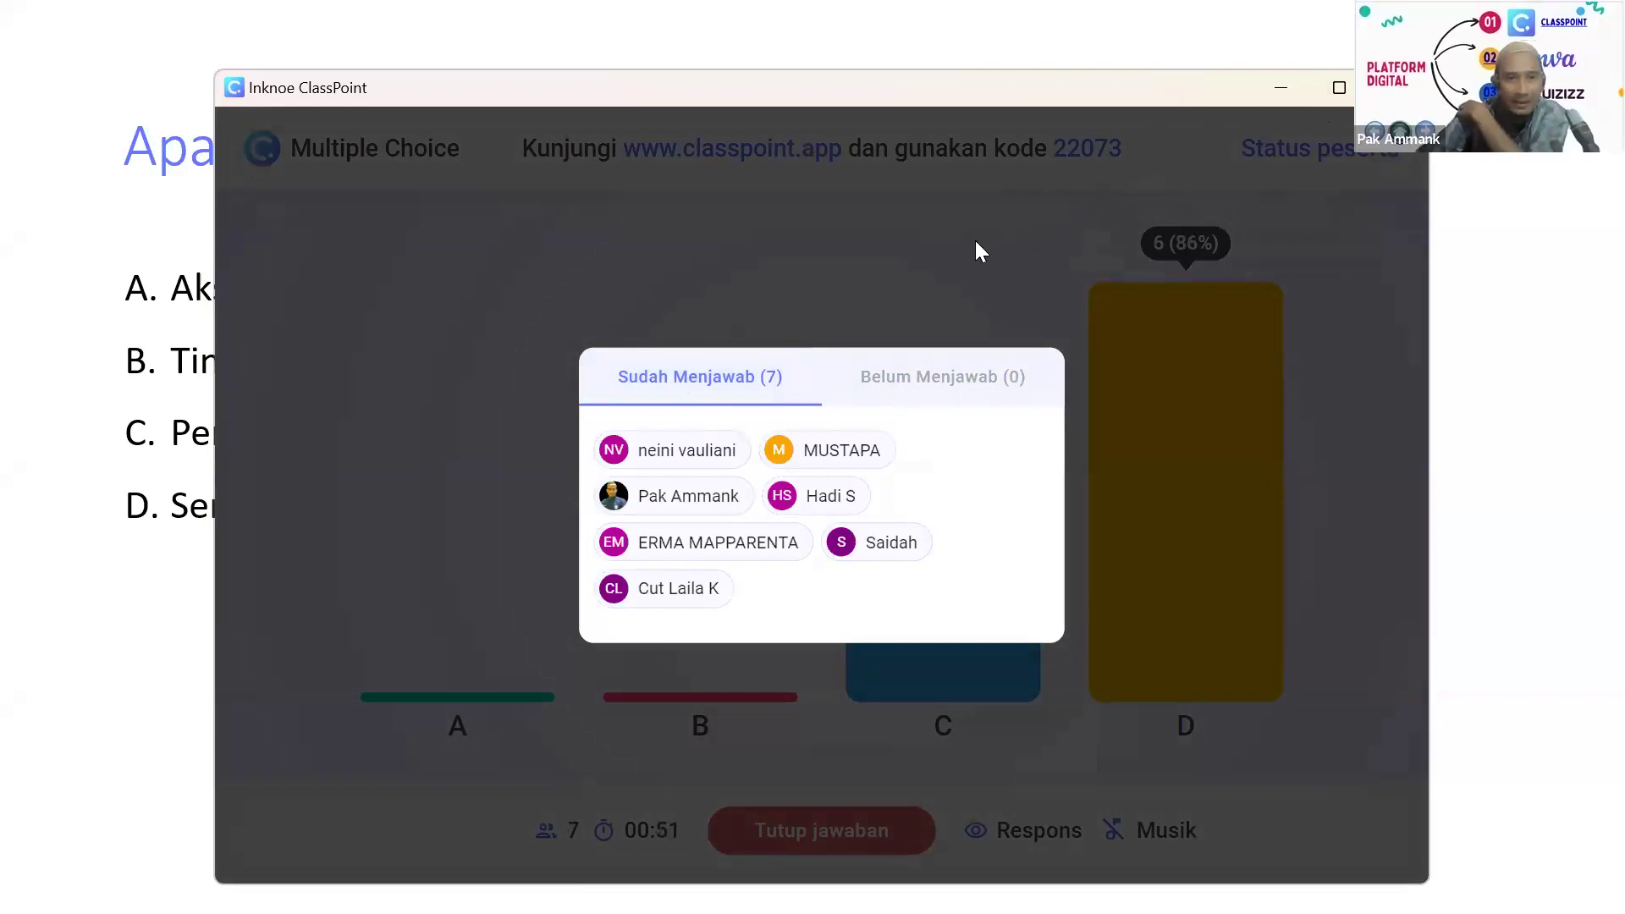
pyautogui.click(1034, 238)
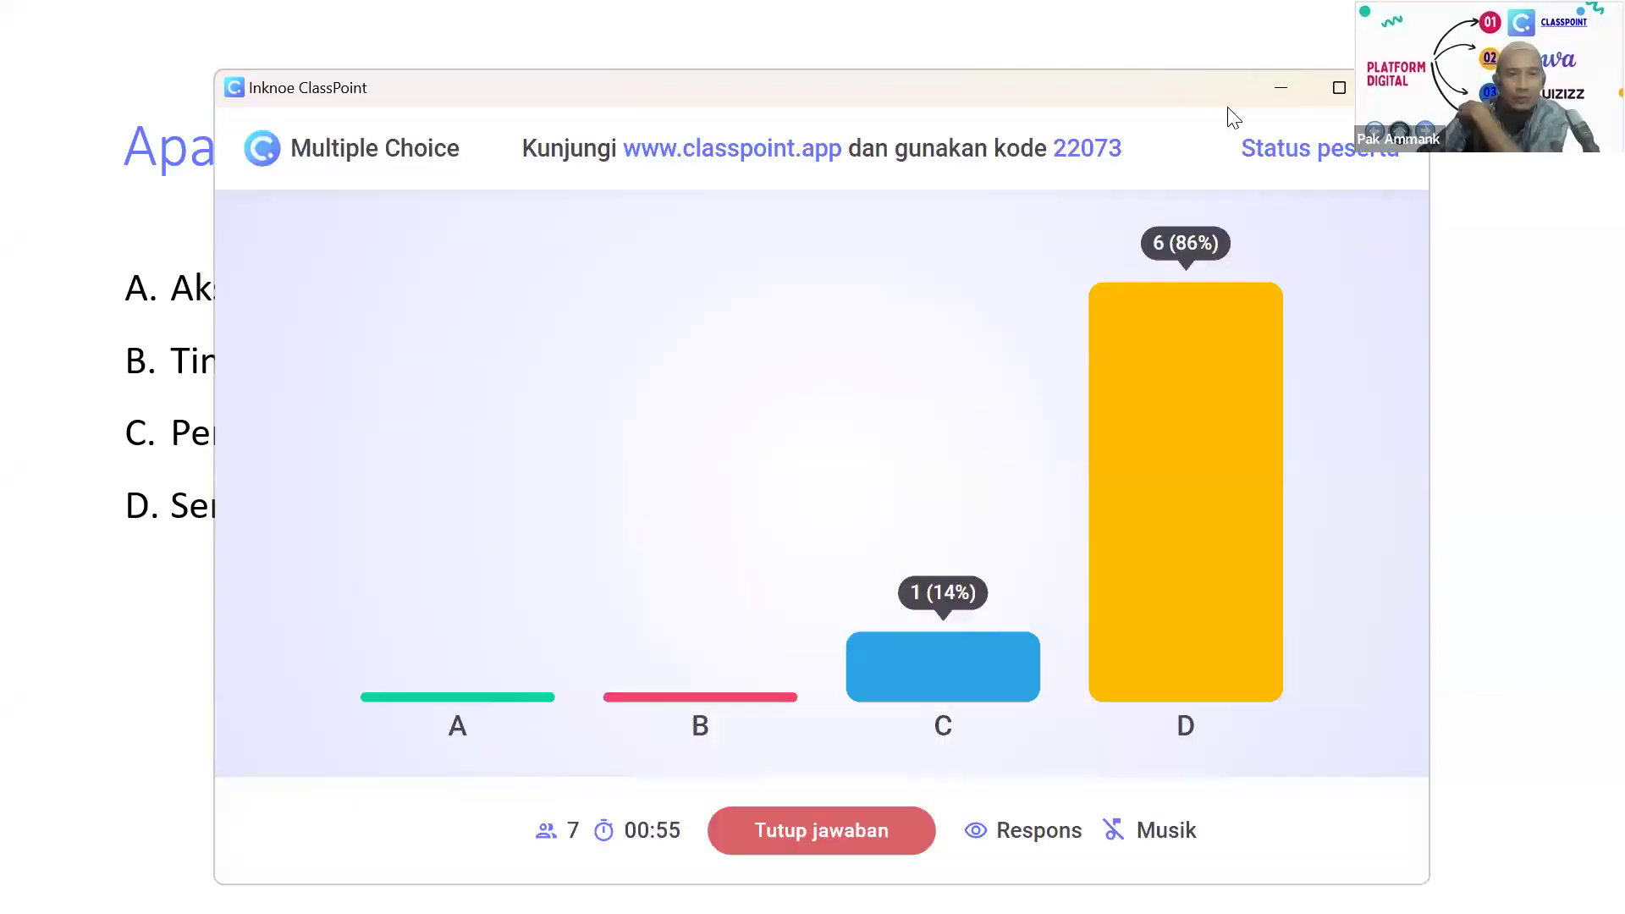
pyautogui.press('Escape')
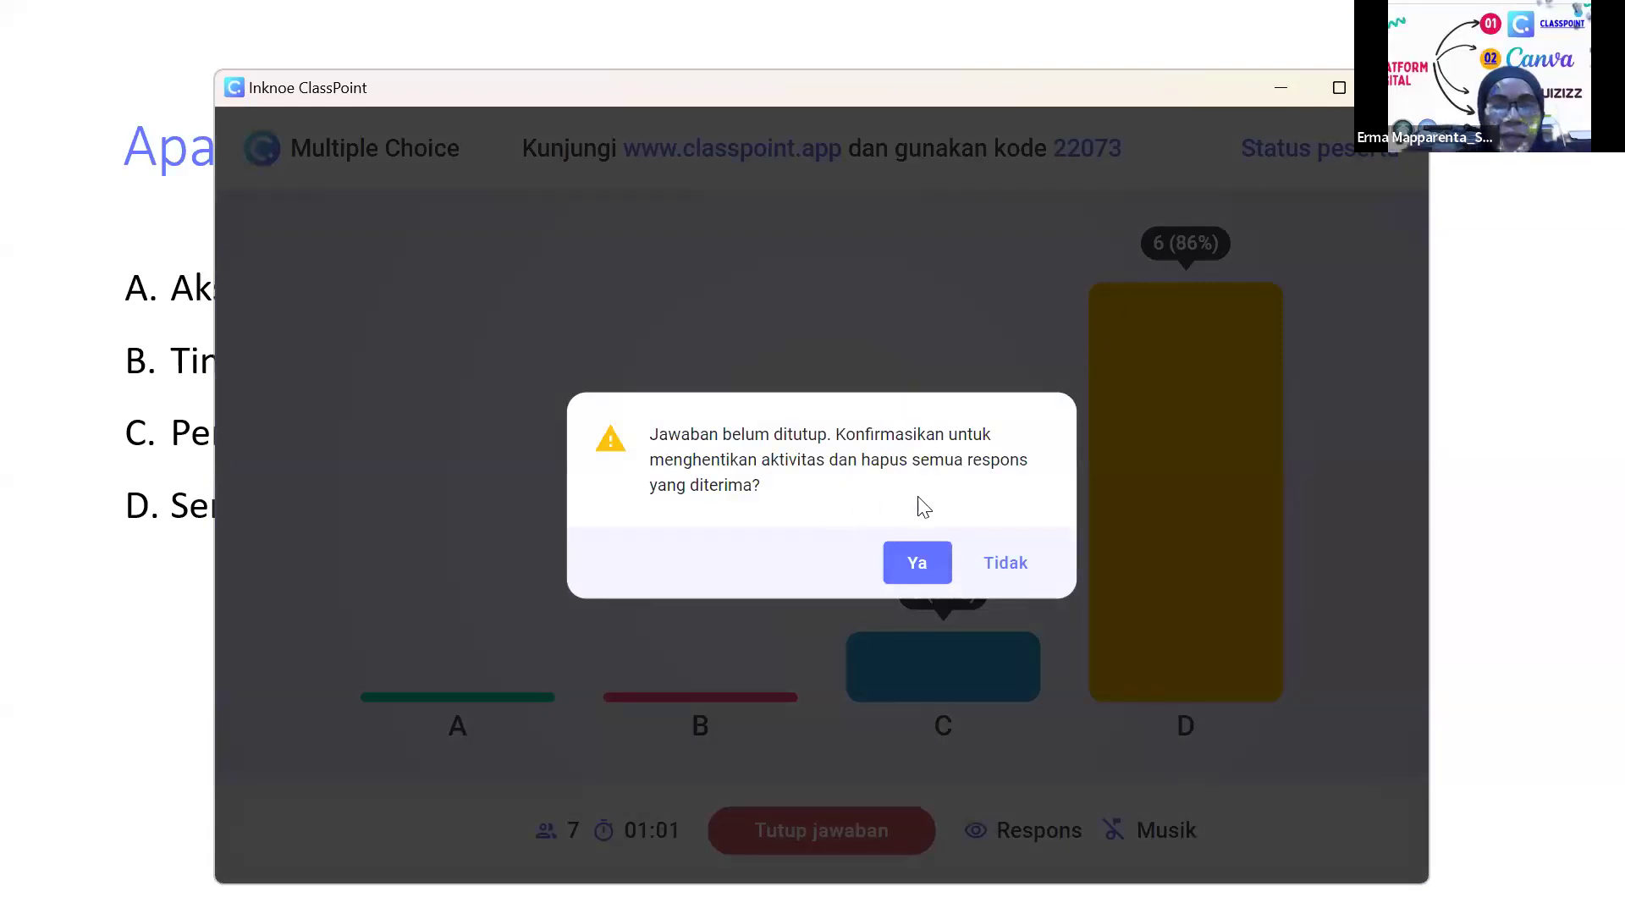
pyautogui.click(918, 563)
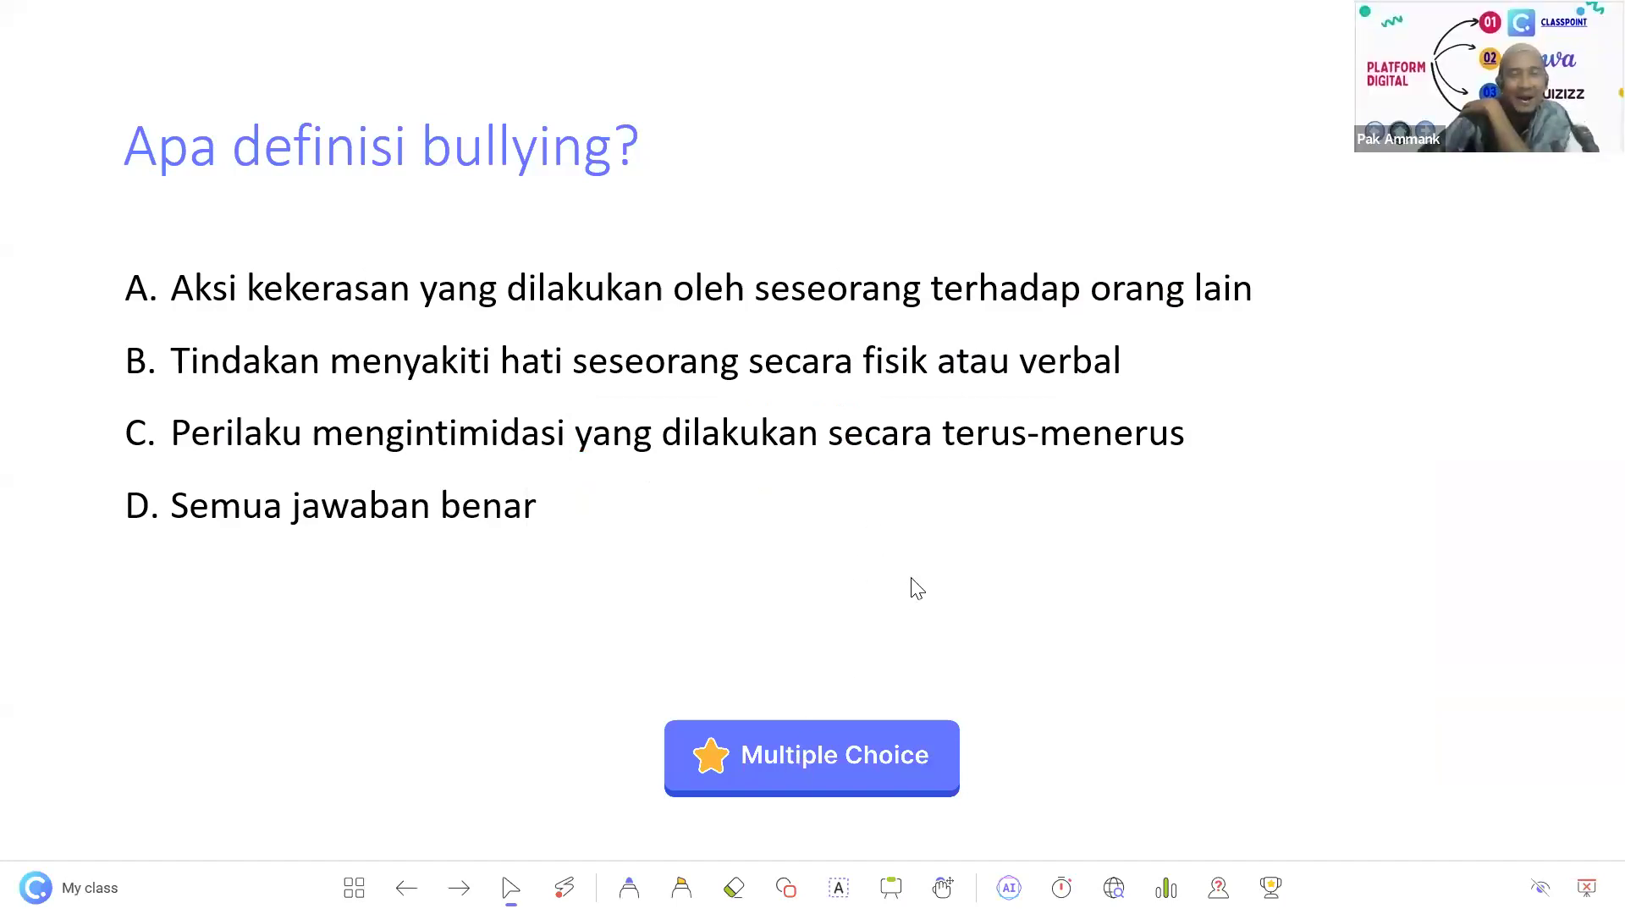
# Step: Rerun the quiz, close answers revealing D correct, and advance to the bullying-at-school question
pyautogui.click(811, 755)
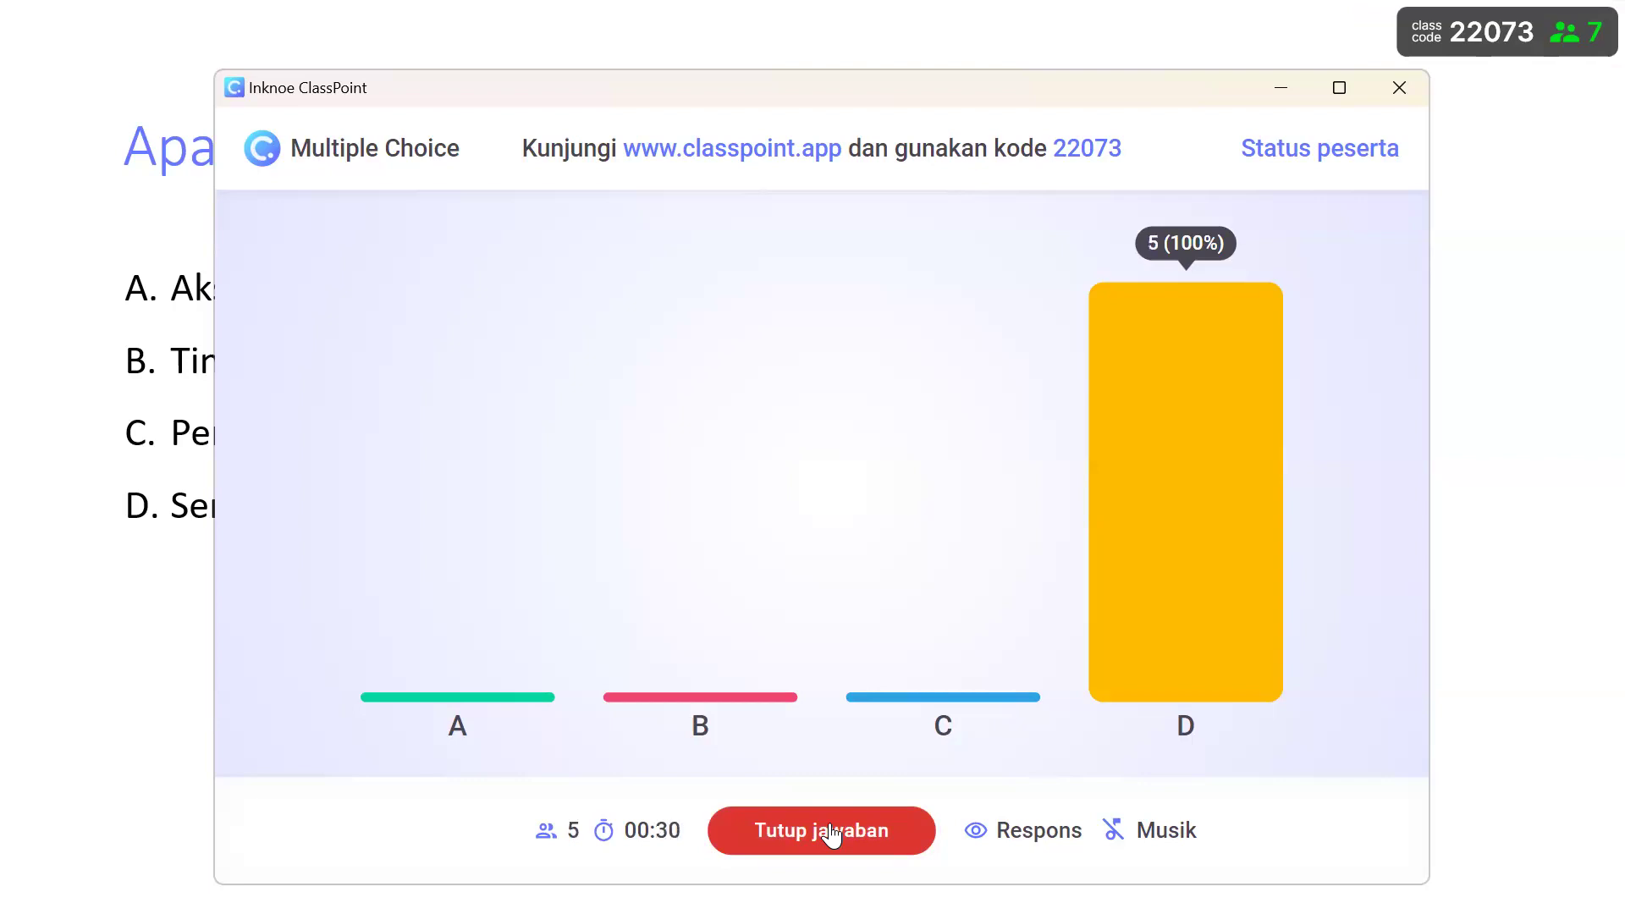
pyautogui.click(829, 825)
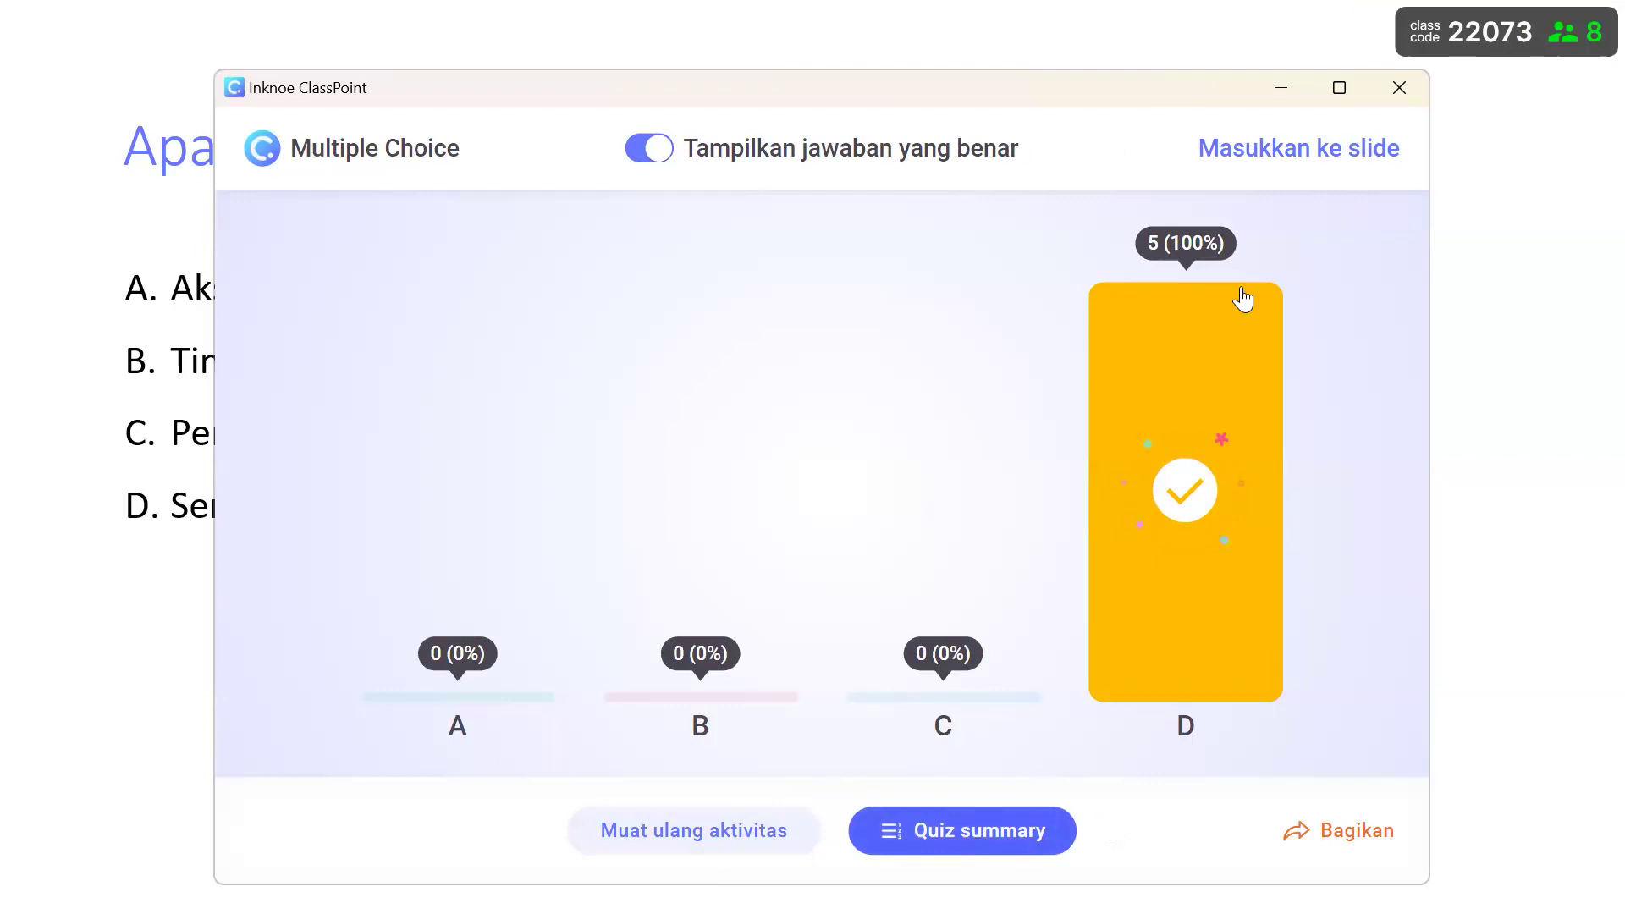
pyautogui.press('Escape')
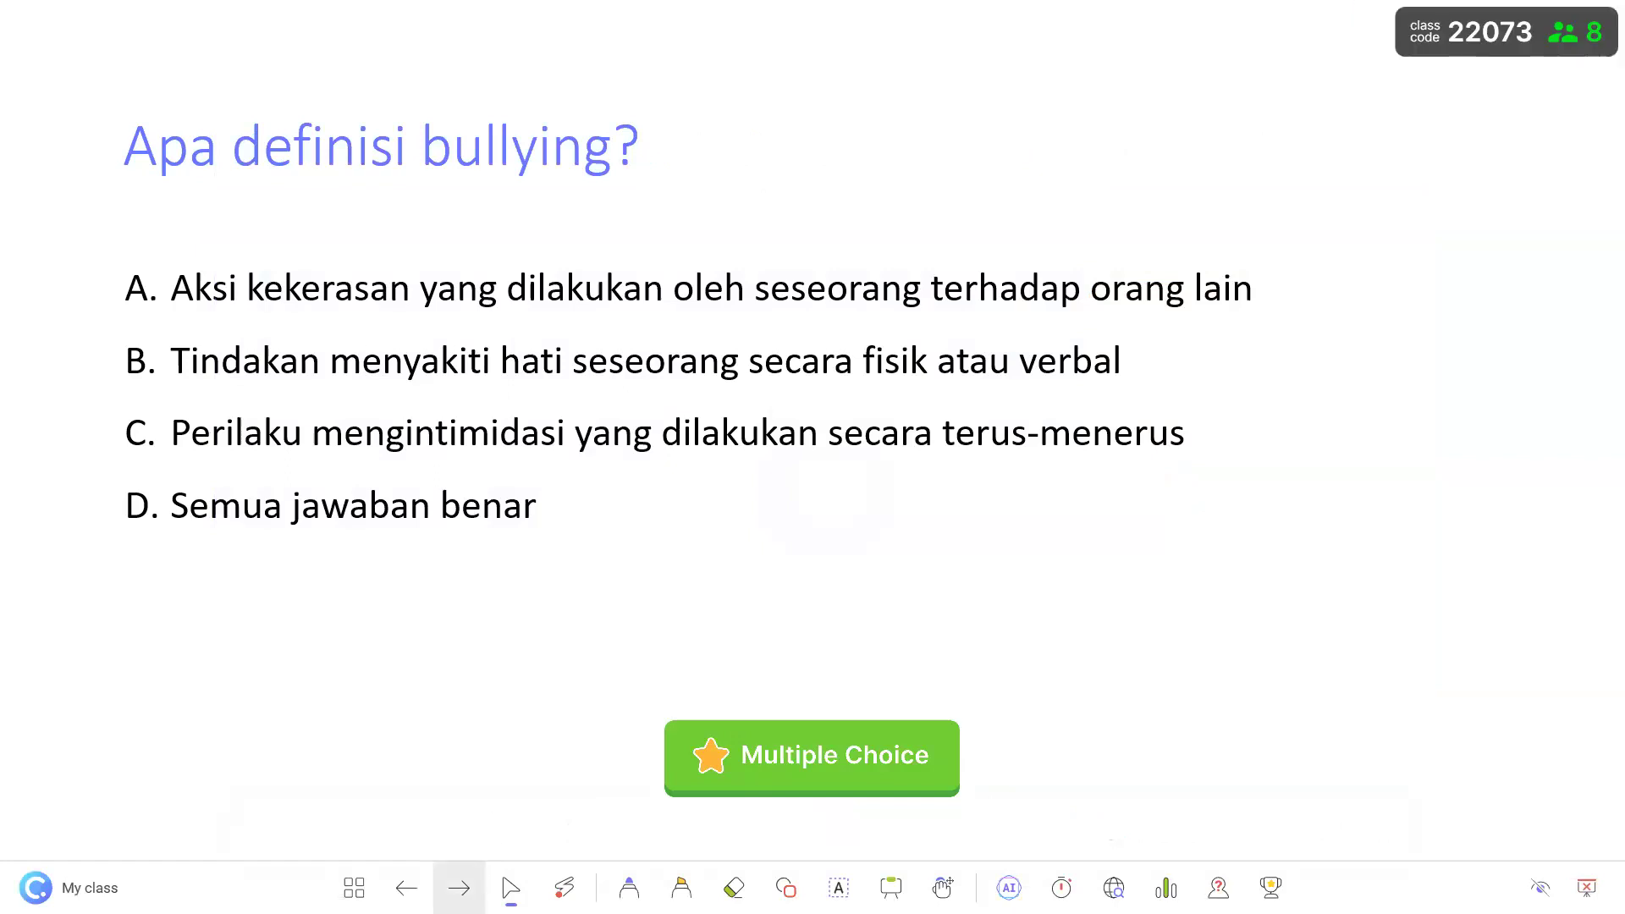
pyautogui.press('Right')
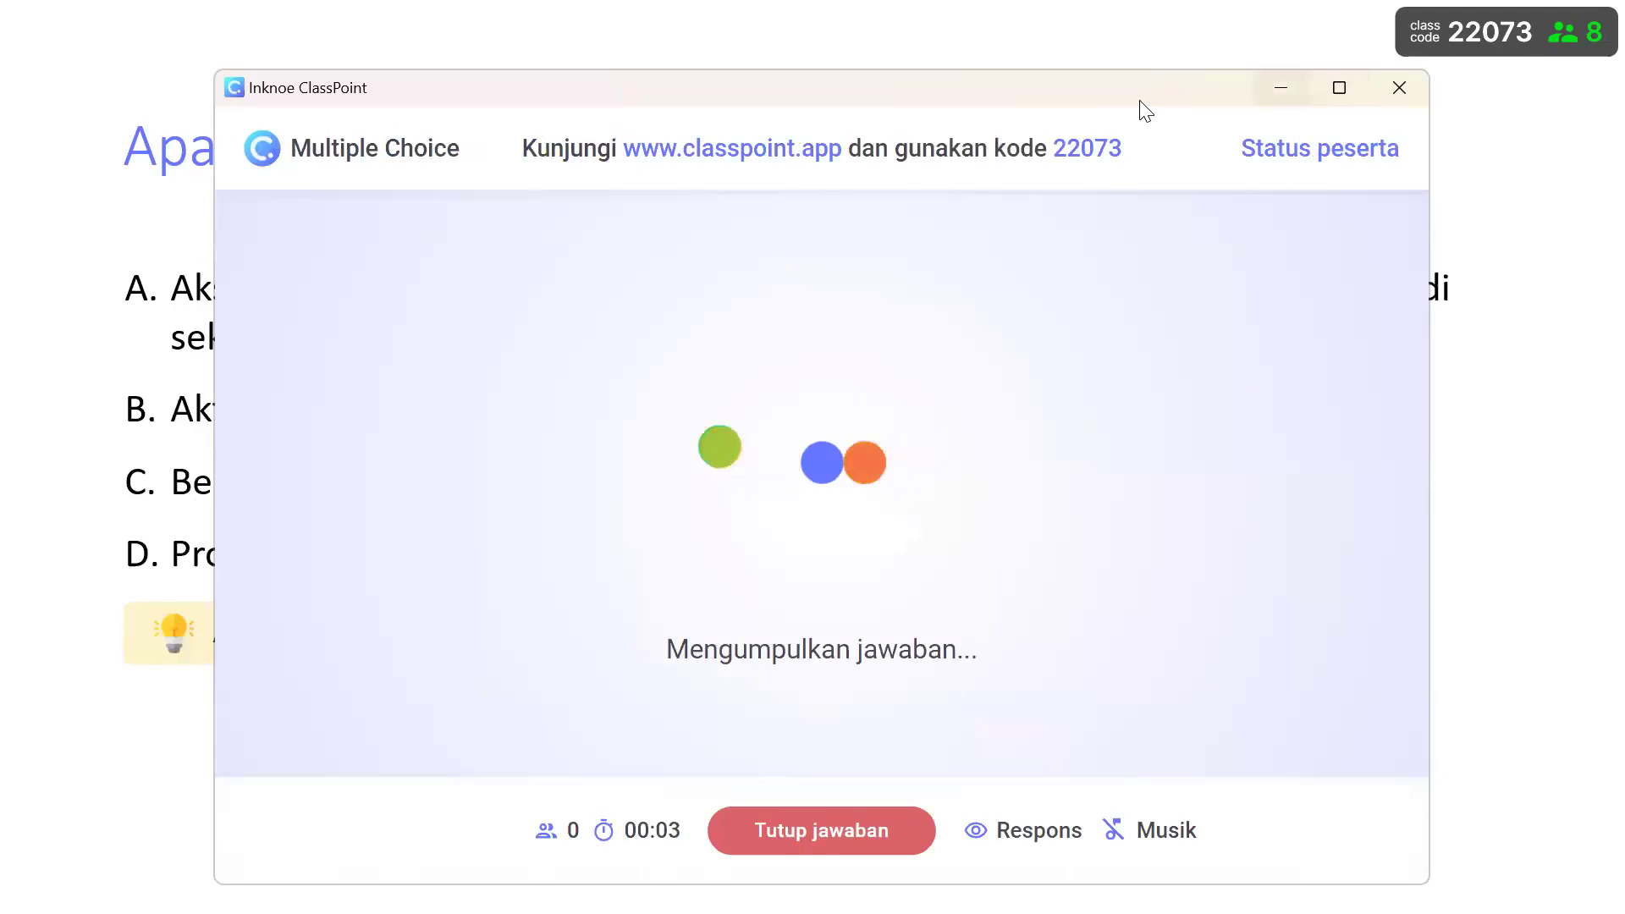
pyautogui.press('Escape')
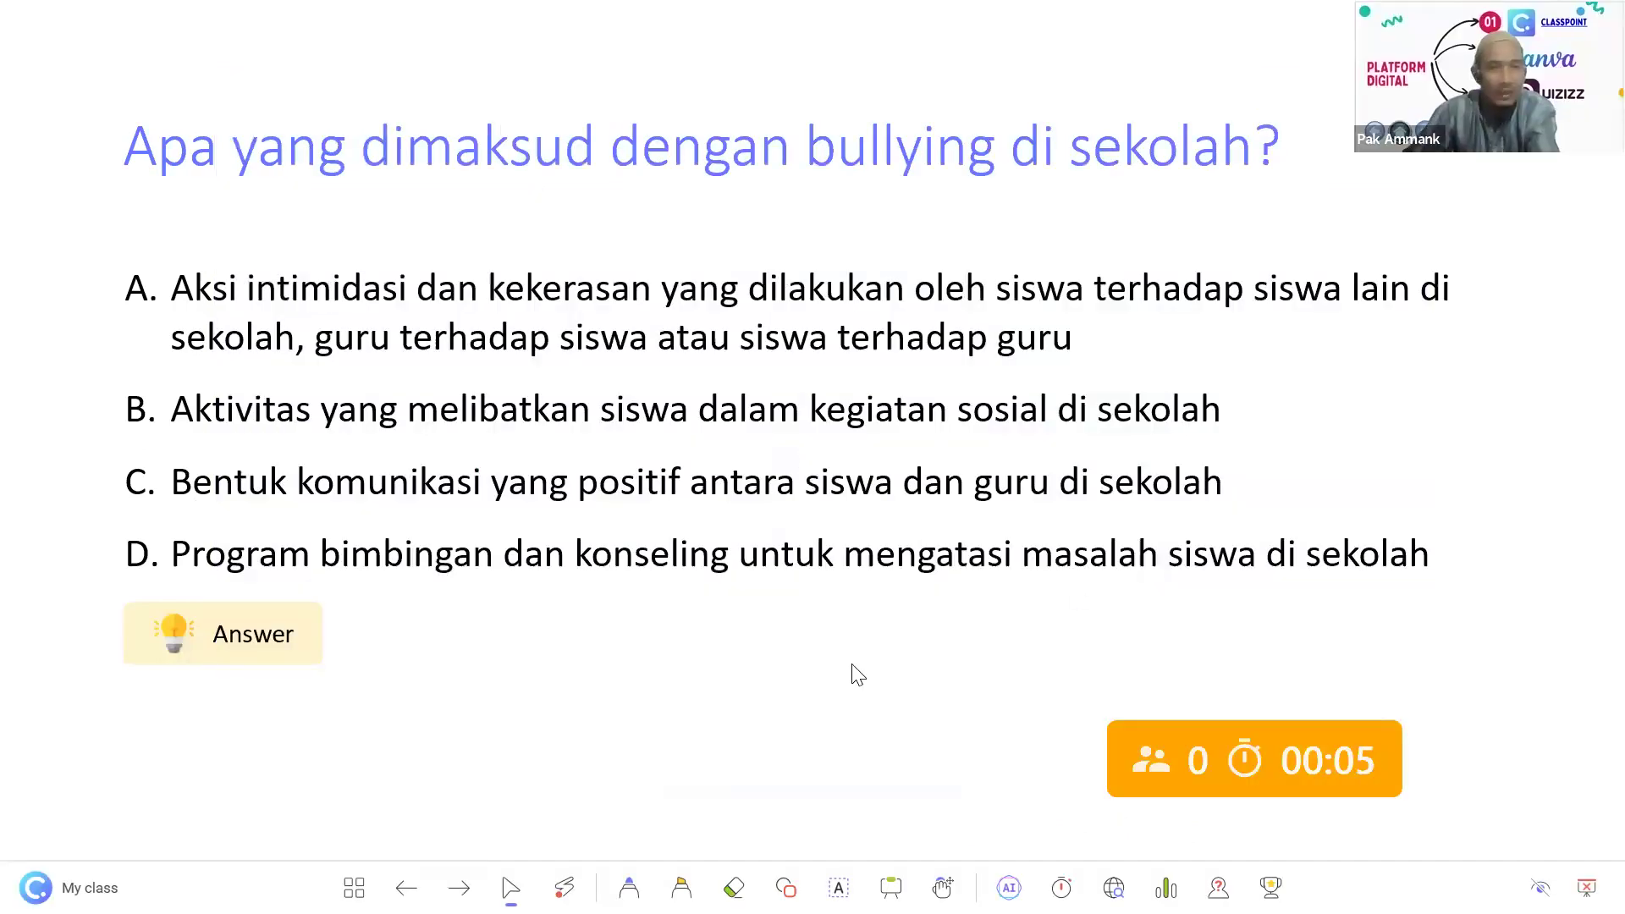